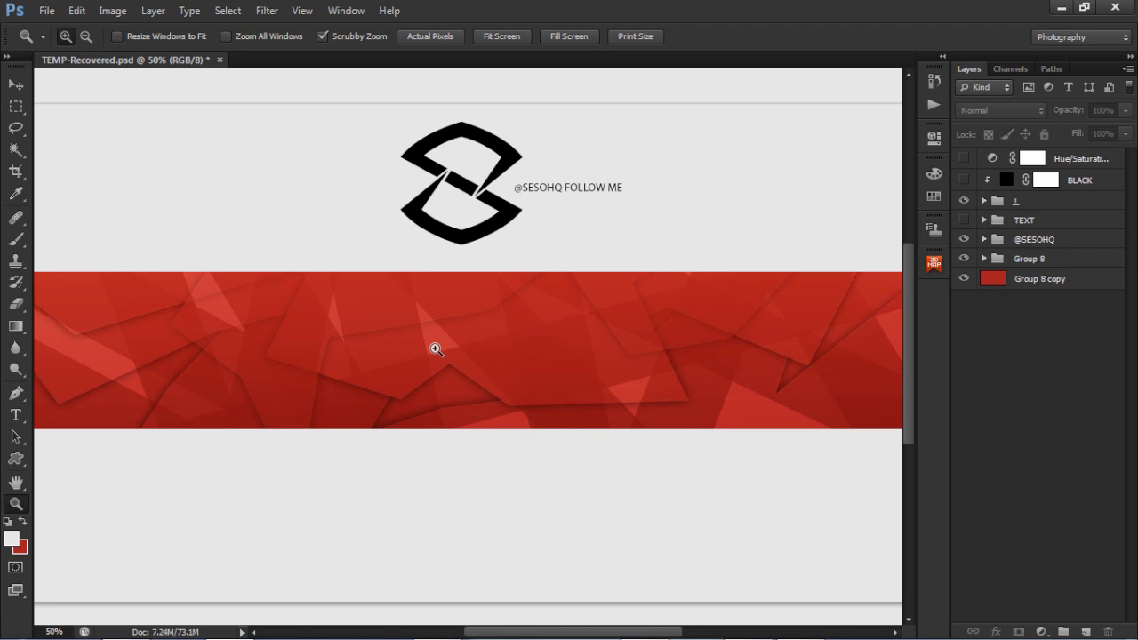
Show the TEXT group, preview the banner in other hues with the Hue/Saturation layer, and hide that adjustment again
click(963, 219)
click(964, 159)
click(992, 159)
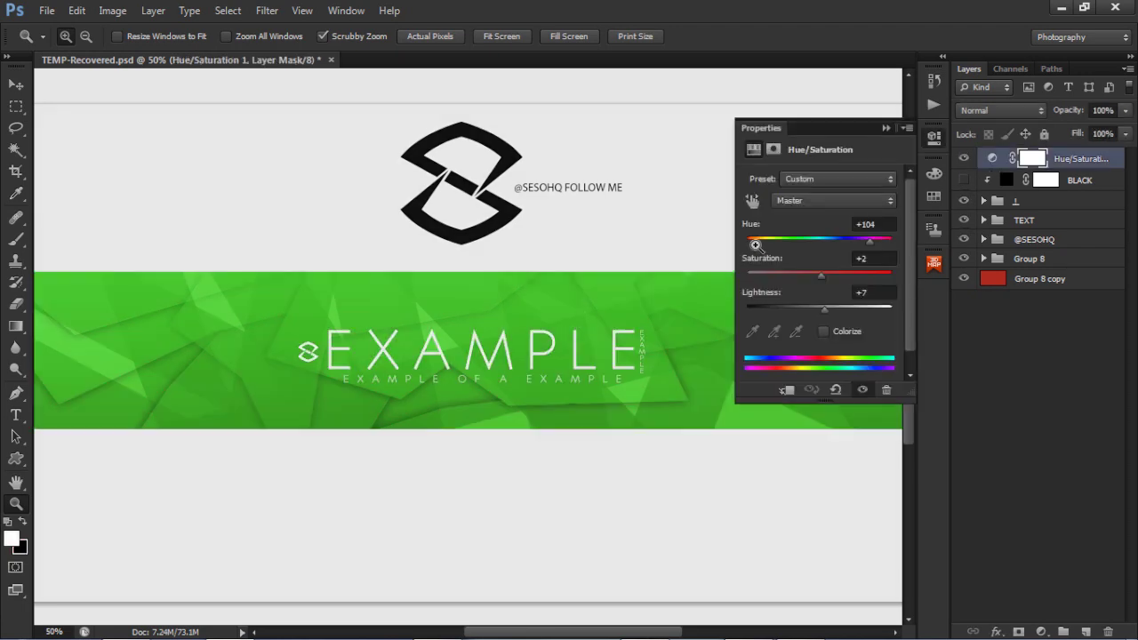
drag(756, 247, 893, 243)
click(886, 128)
click(964, 158)
click(993, 299)
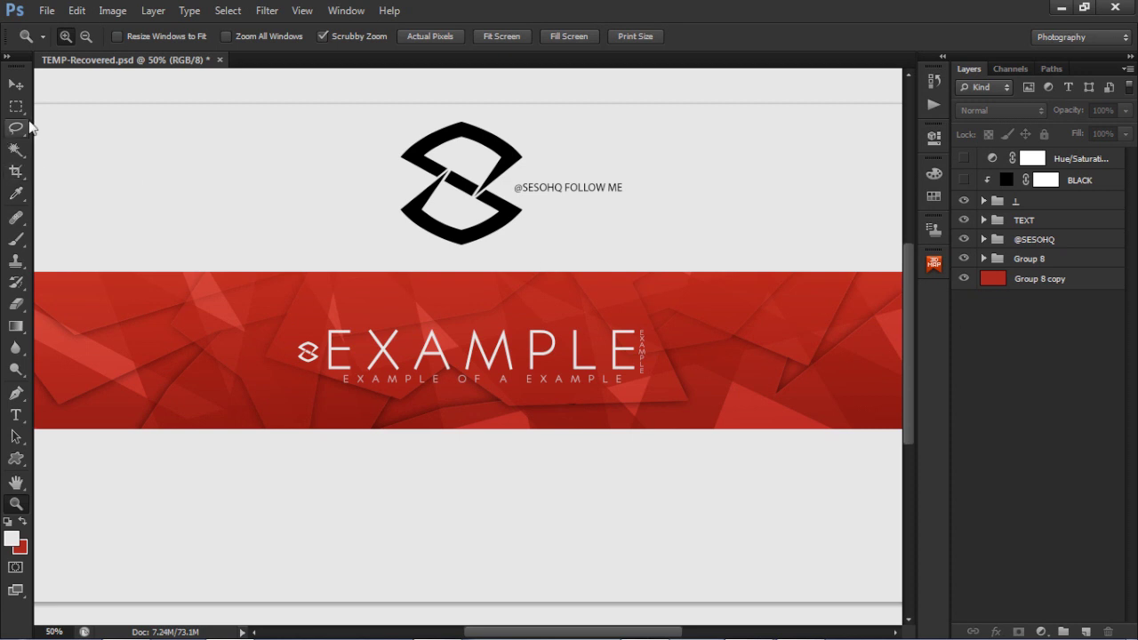
drag(16, 106, 73, 103)
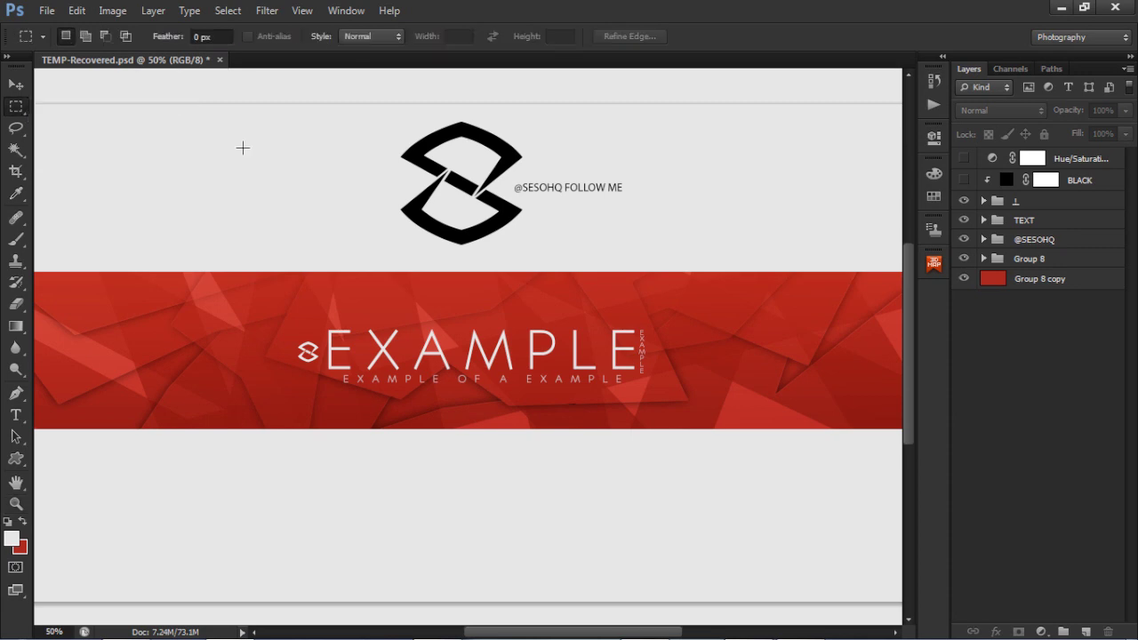
click(964, 220)
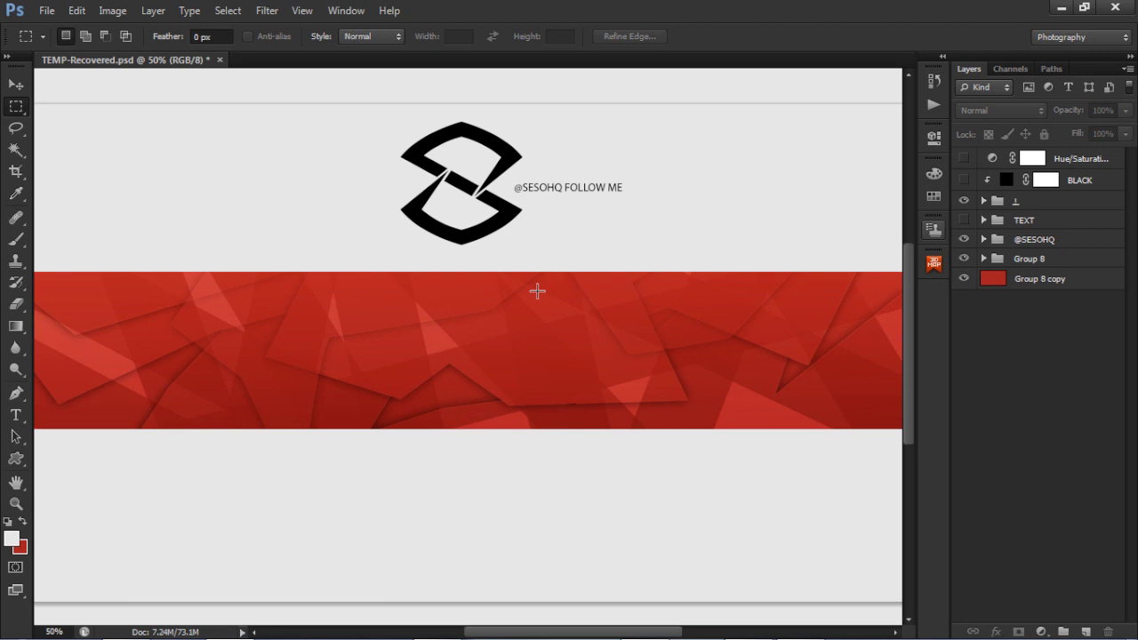
click(963, 220)
drag(963, 221, 963, 258)
click(1058, 280)
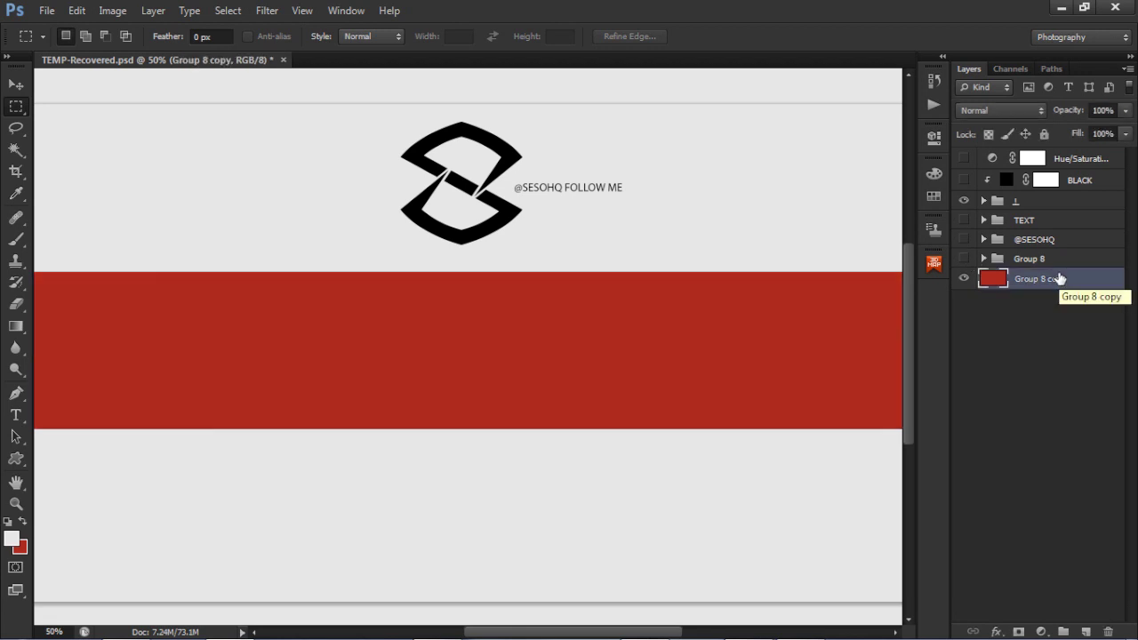
Add a new layer above Group 8 copy and draw a long, thin rectangular marquee across the logo area
click(1085, 632)
click(1015, 304)
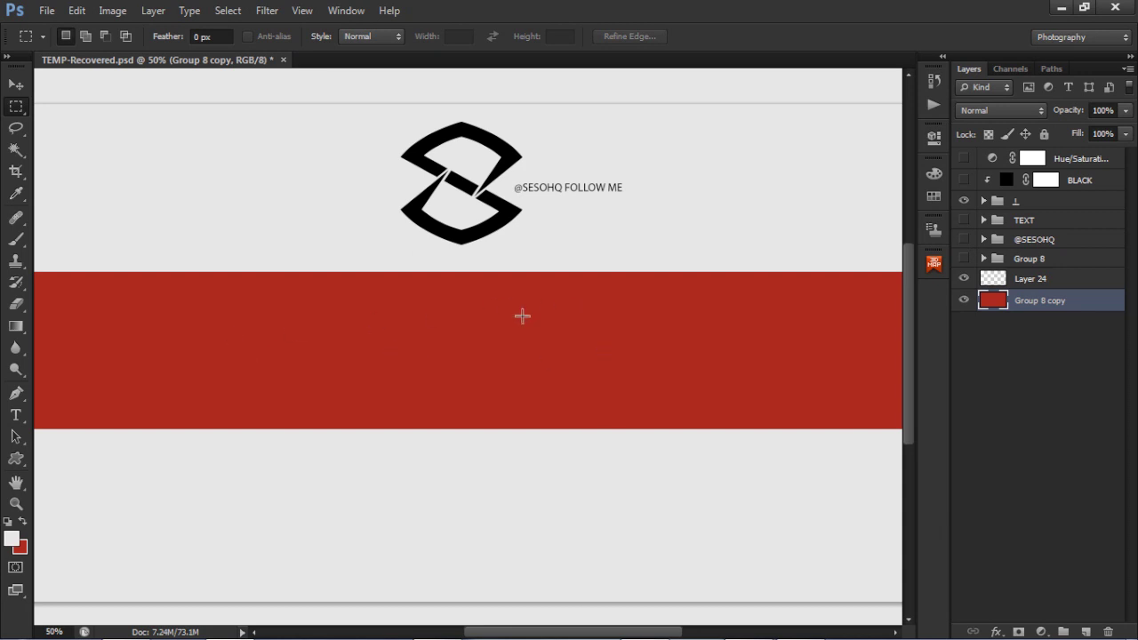
right_click(20, 112)
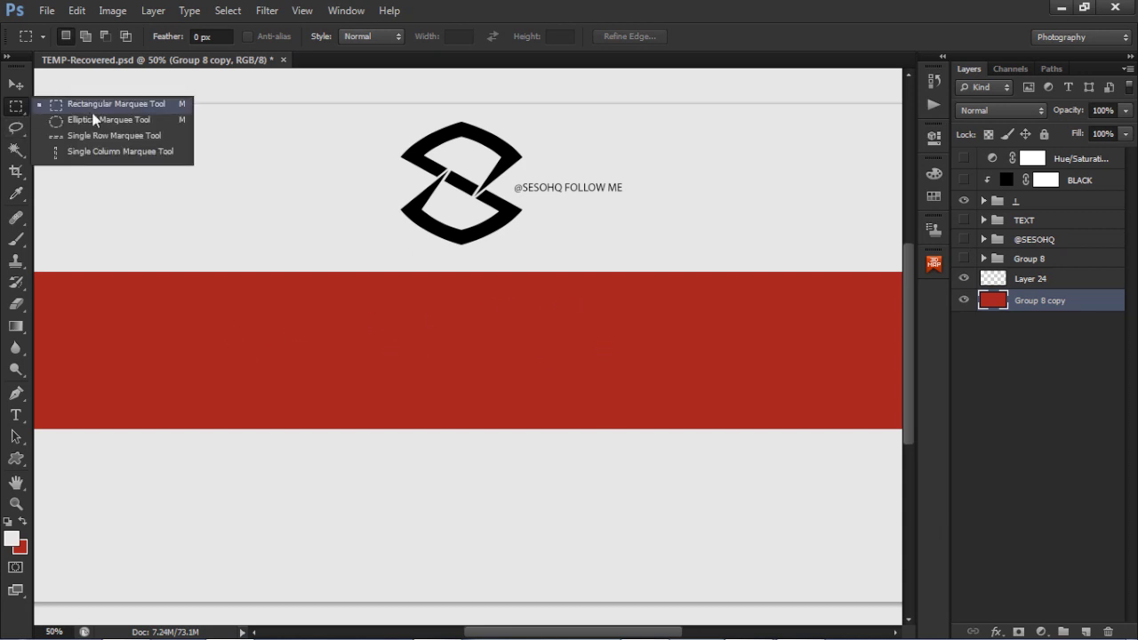
click(89, 107)
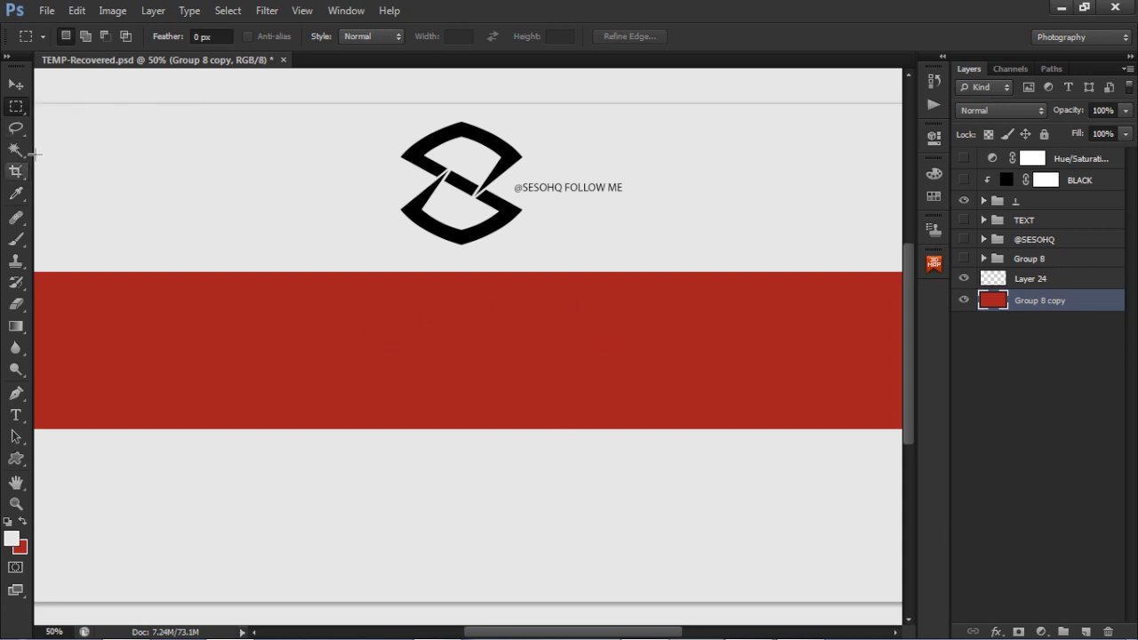
drag(45, 140, 892, 182)
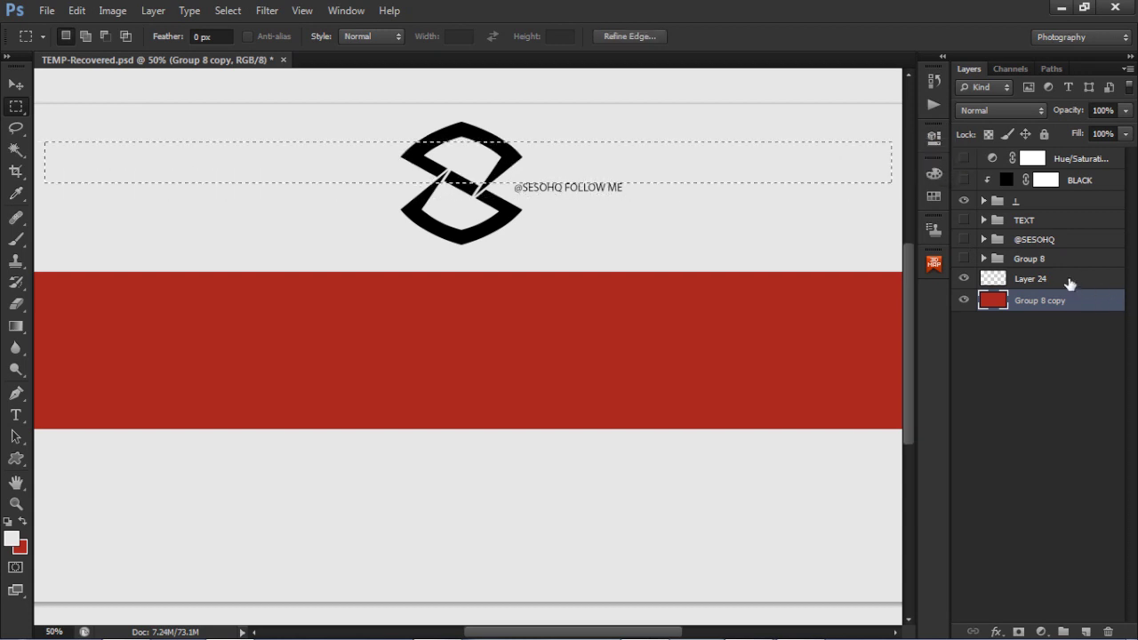
Fill the marquee on Layer 24 with a darker red, #9a1f14, at 100% opacity in Normal mode
click(1067, 282)
right_click(632, 338)
click(671, 263)
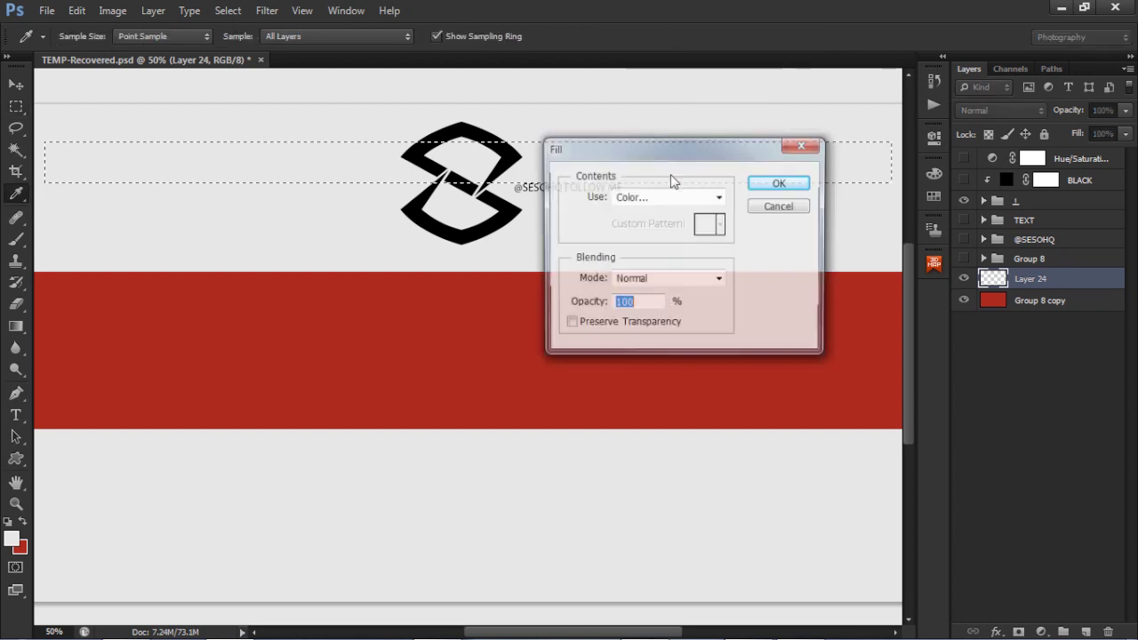
click(649, 199)
click(628, 218)
click(299, 308)
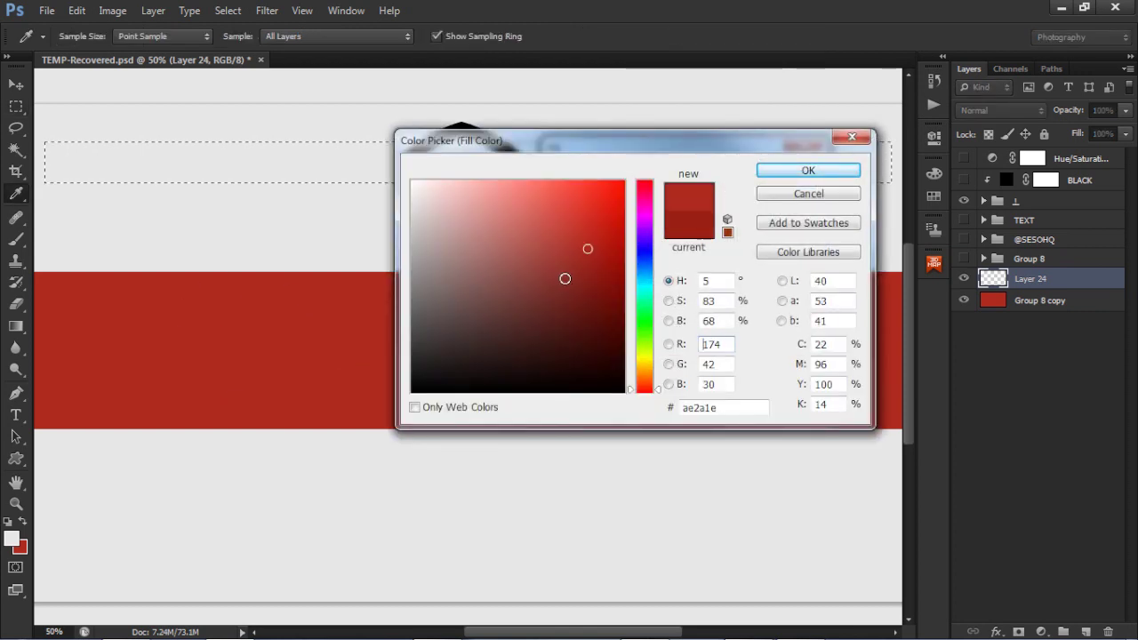
drag(588, 249, 594, 275)
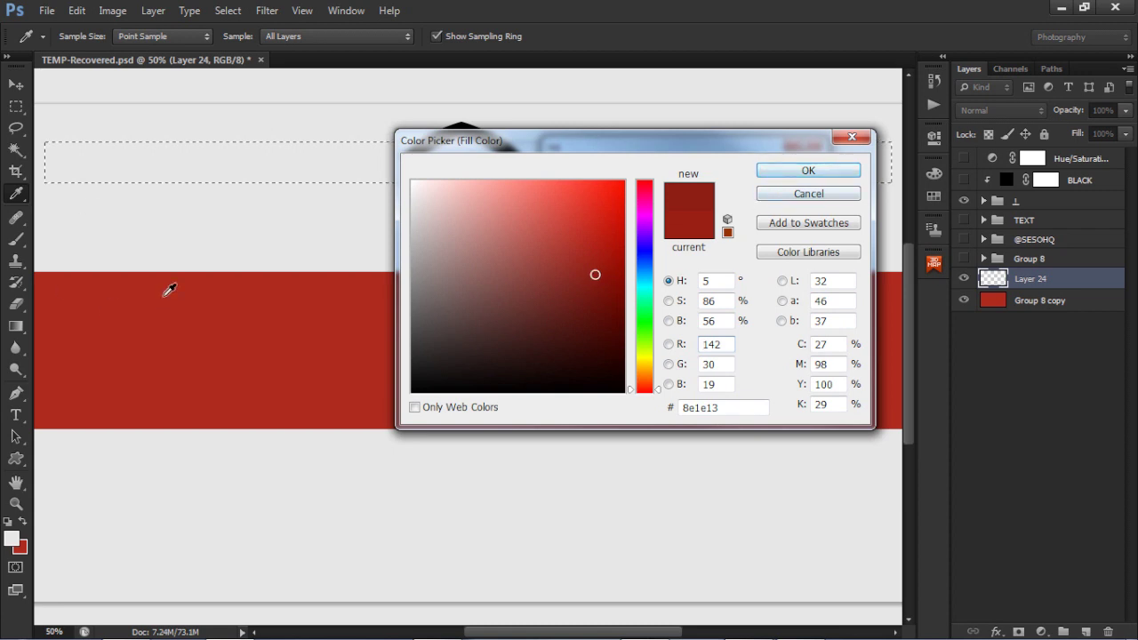
click(582, 261)
mouse_move(581, 261)
mouse_down()
mouse_move(569, 259)
mouse_move(602, 239)
mouse_move(589, 244)
mouse_up()
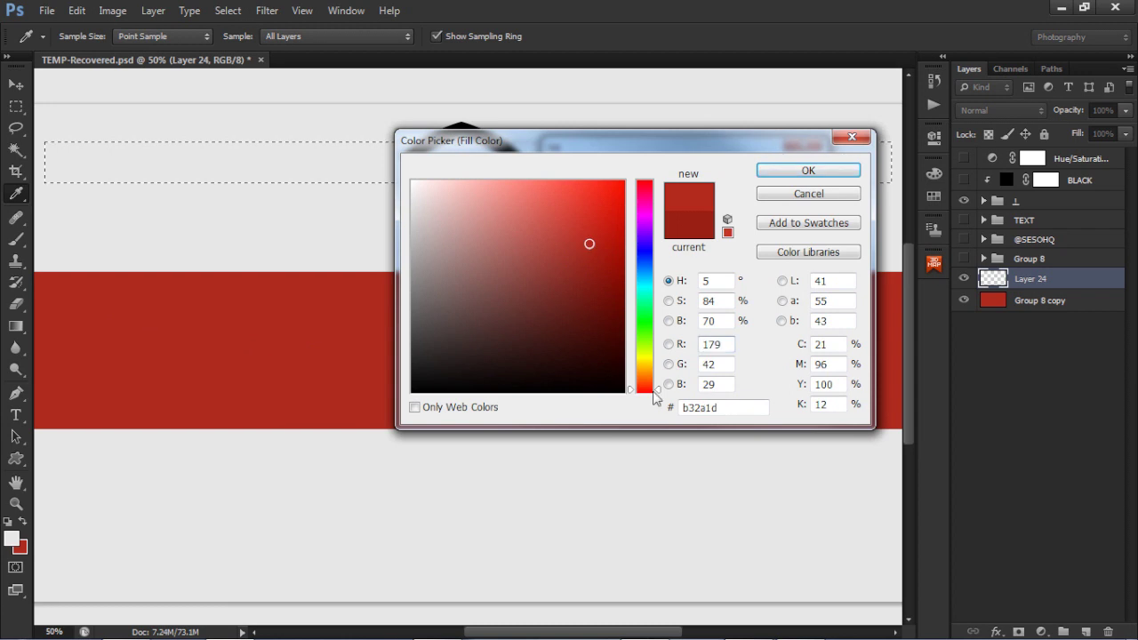
drag(647, 360, 631, 337)
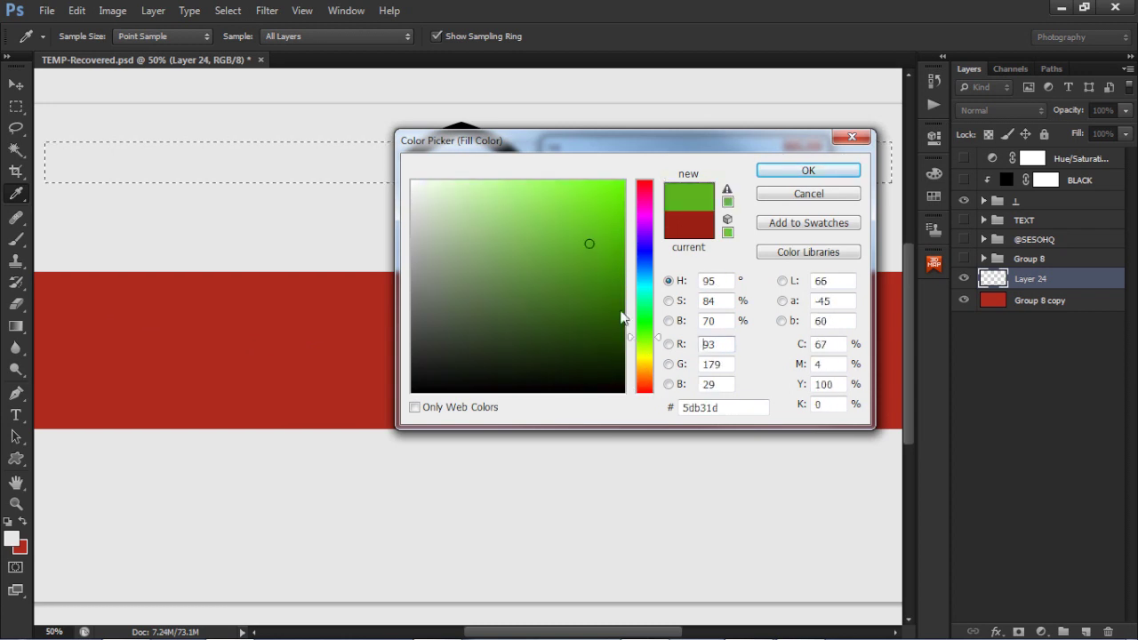
click(332, 312)
click(593, 260)
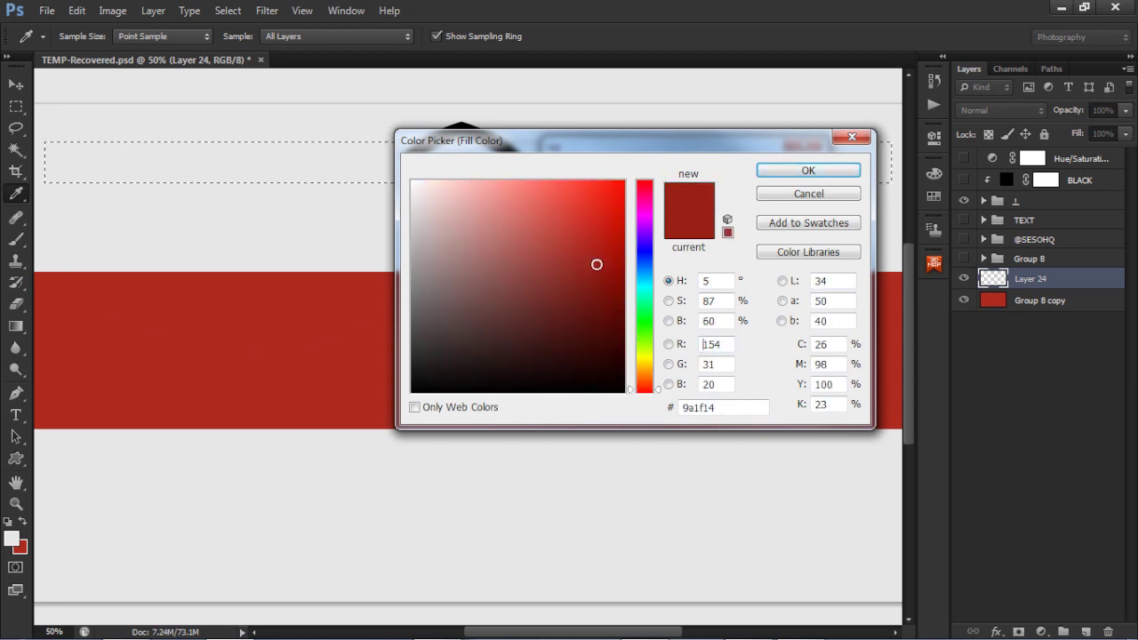
click(807, 170)
click(781, 183)
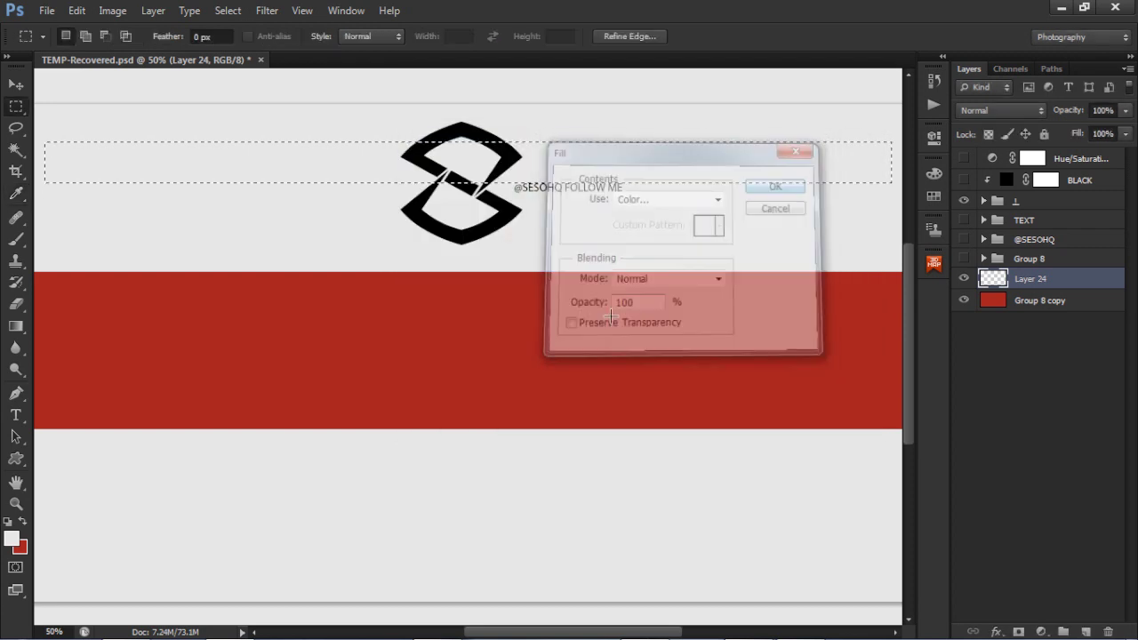
Deselect the marquee and move the dark red strip down onto the middle of the red banner
right_click(607, 323)
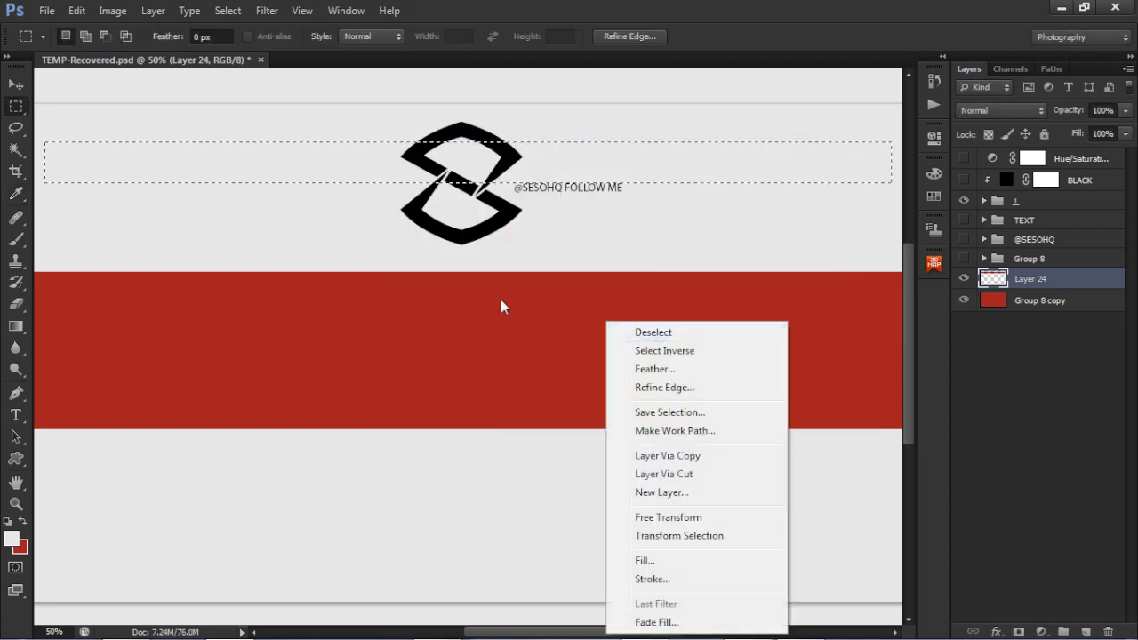
click(483, 345)
click(481, 343)
key(v)
drag(586, 322, 578, 359)
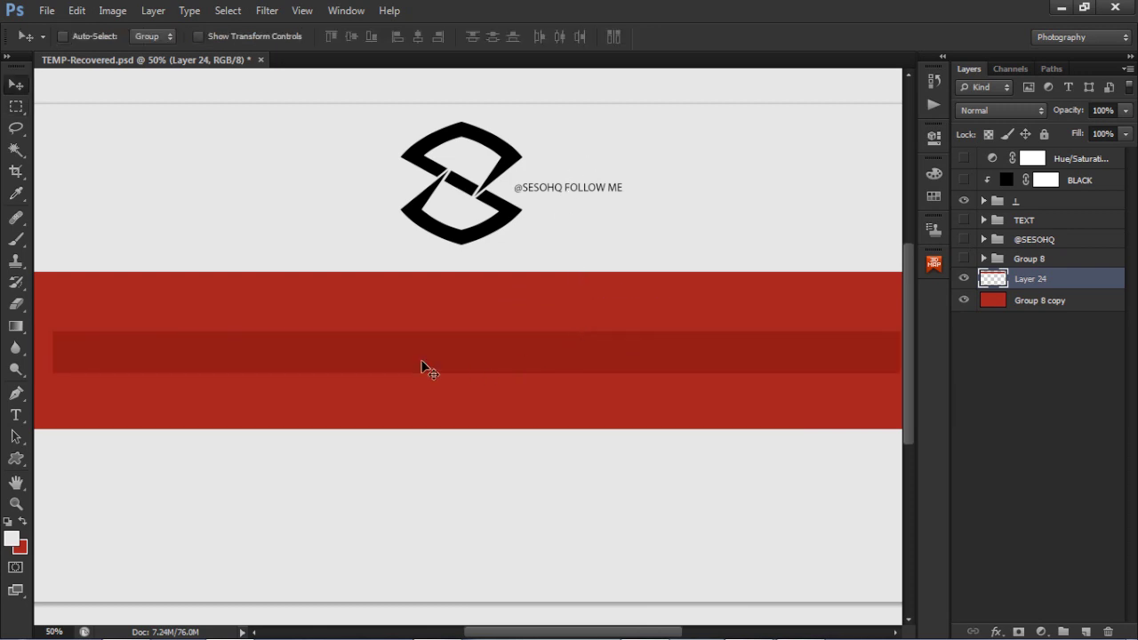
key(ctrl+z)
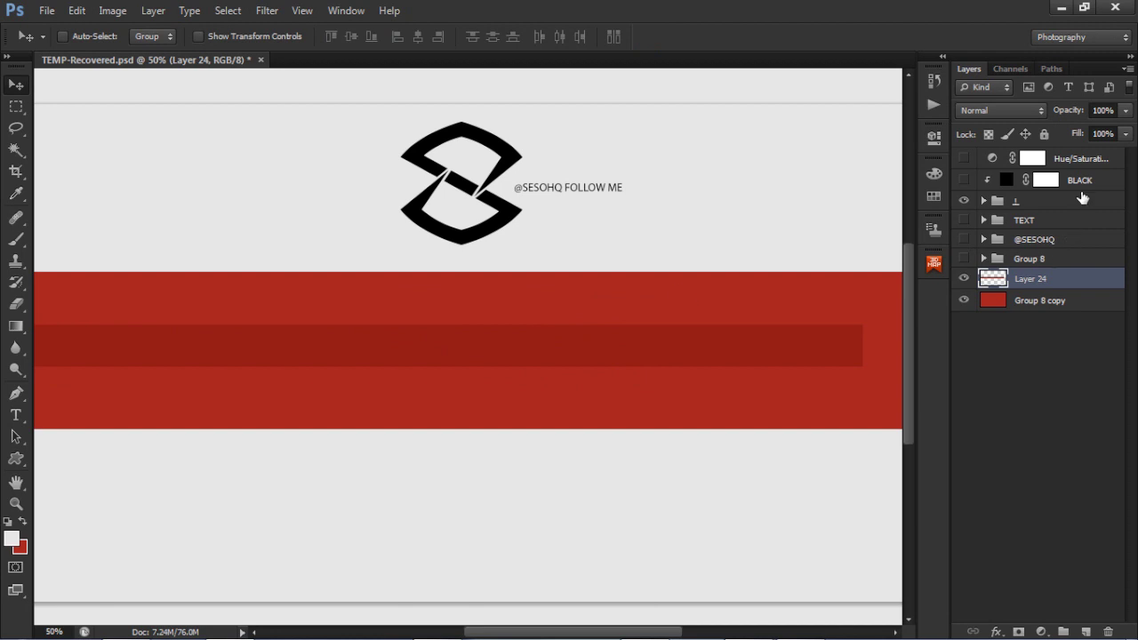
Set the opacity of the dark strip's layer to 70%
click(1102, 110)
text(70)
key(Return)
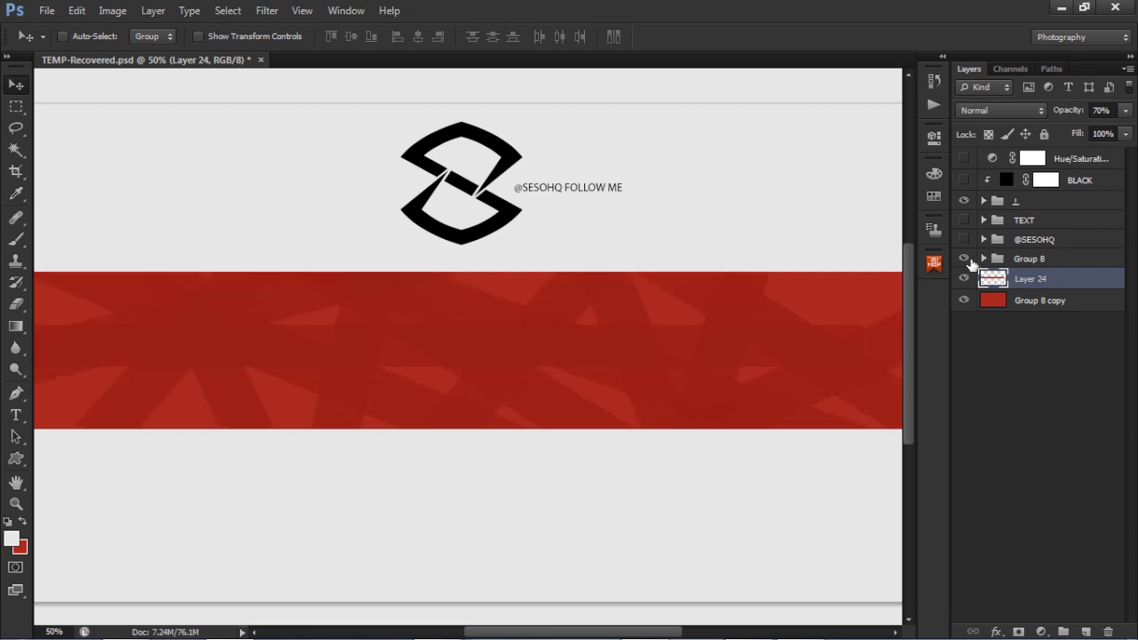
click(966, 240)
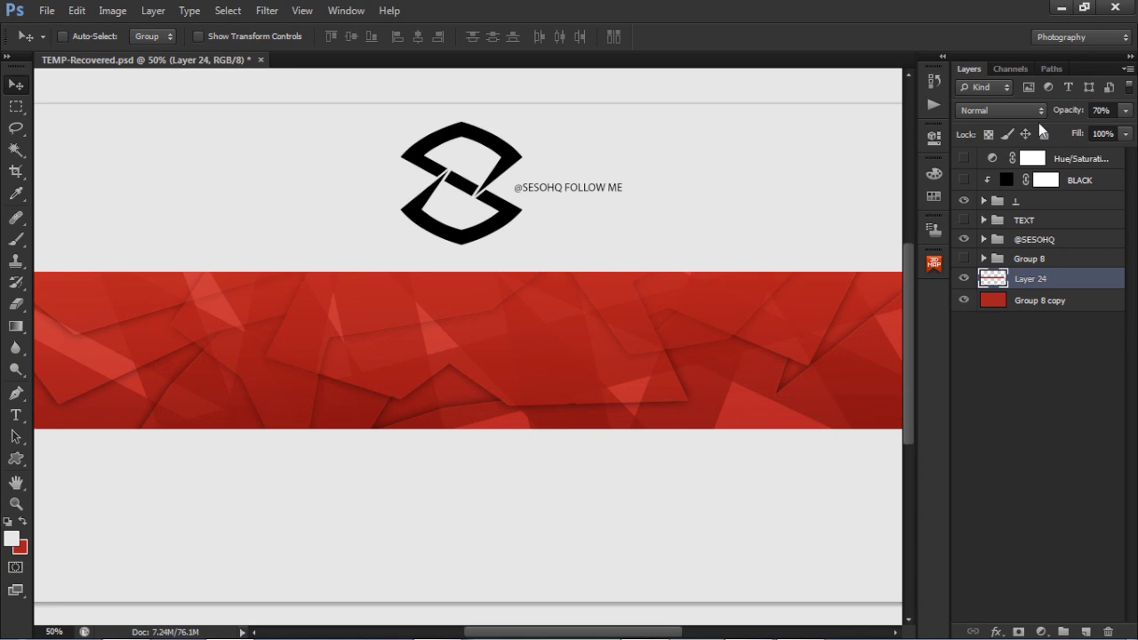
click(1029, 259)
key(Delete)
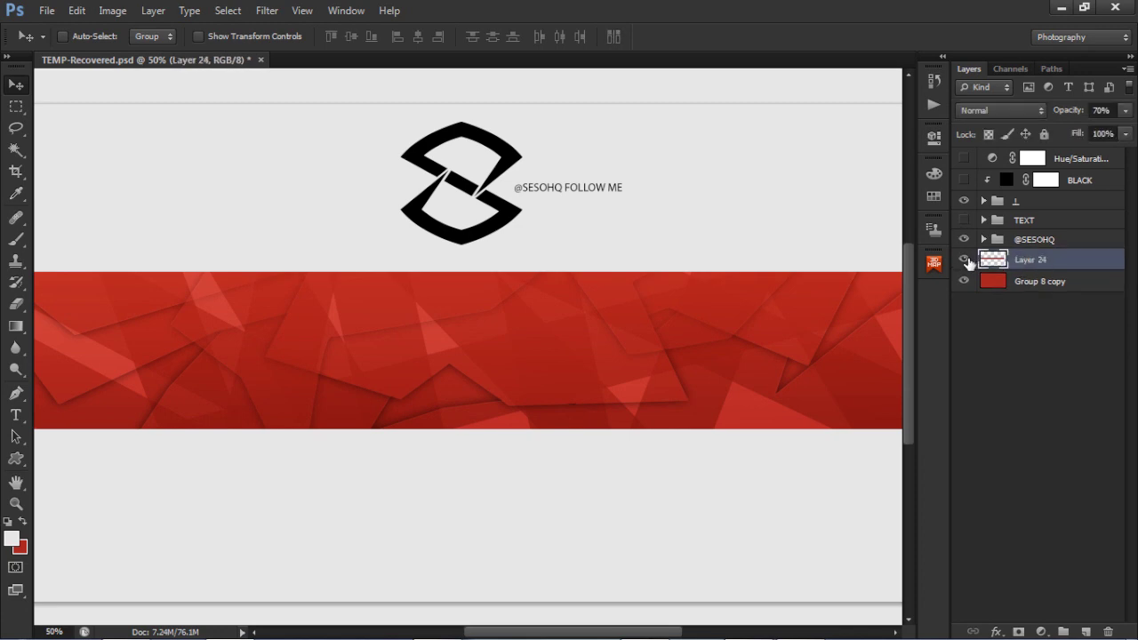
click(964, 239)
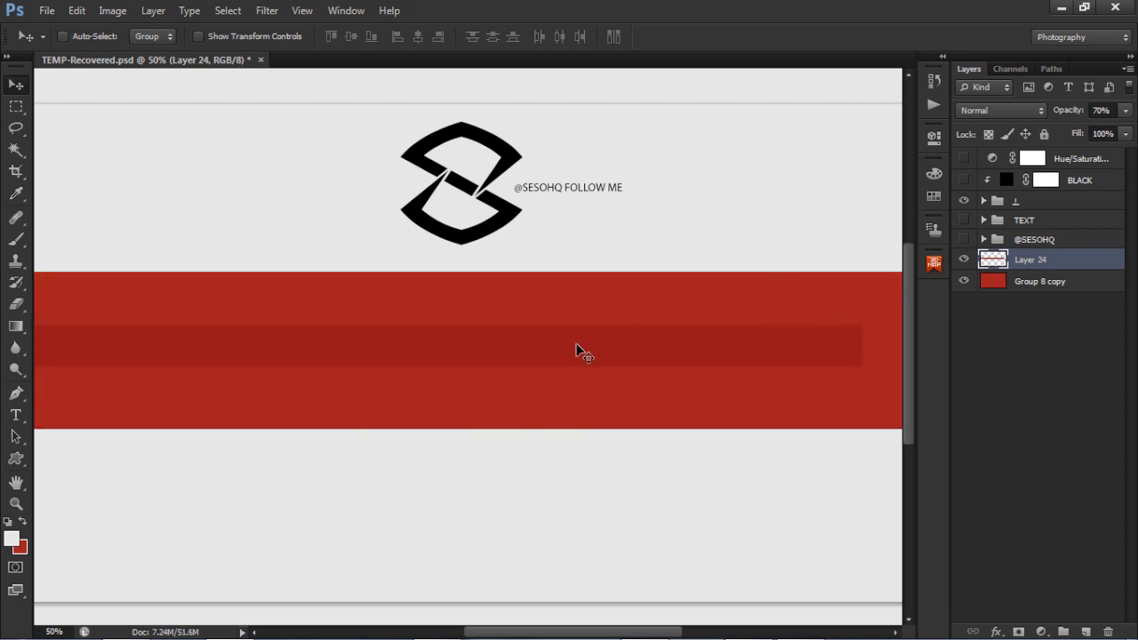
Rotate the dark strip about 18.6° clockwise so it crosses the banner diagonally
key(ctrl+minus)
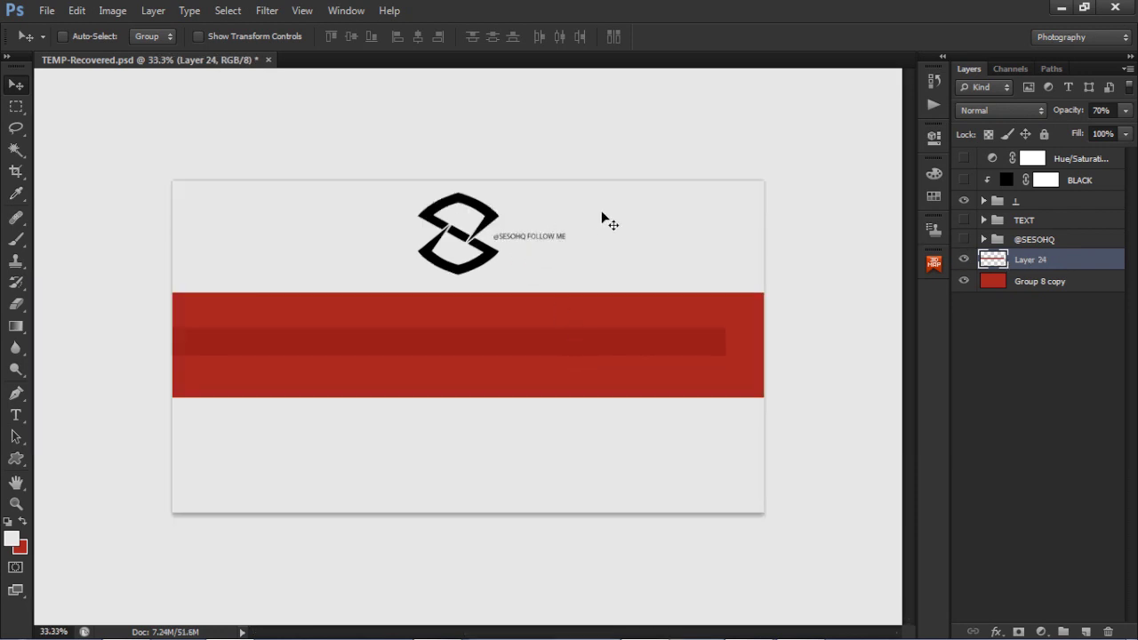
key(ctrl+t)
drag(653, 178, 738, 238)
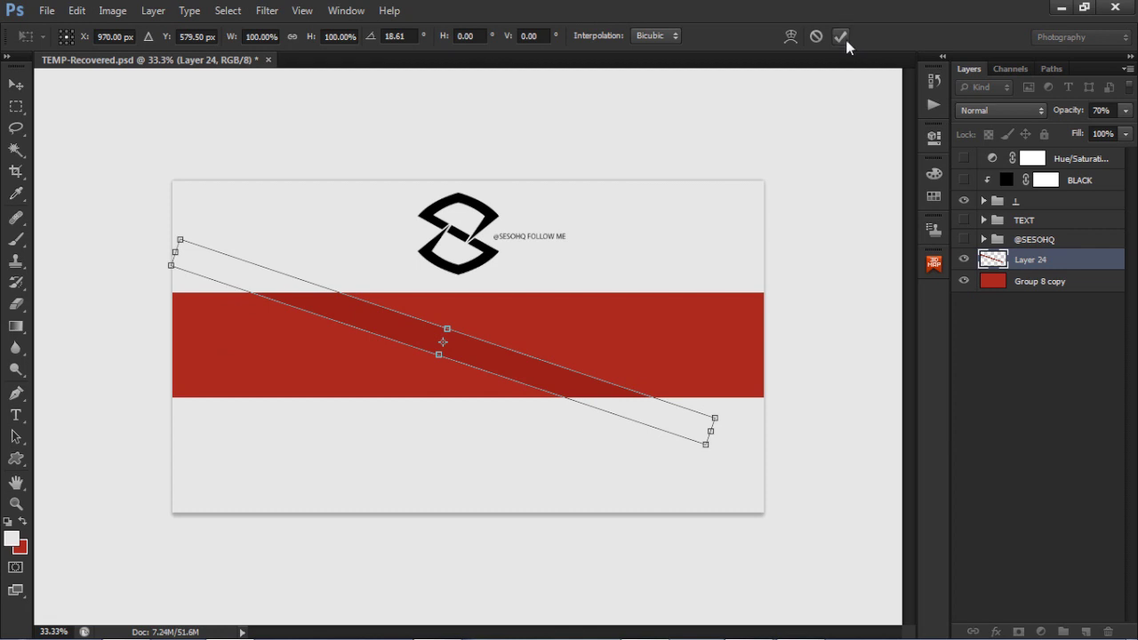
click(842, 37)
Duplicate the diagonal strip, rotate the copy to slope the opposite way, and shift it up to the banner's upper left
drag(625, 350, 502, 352)
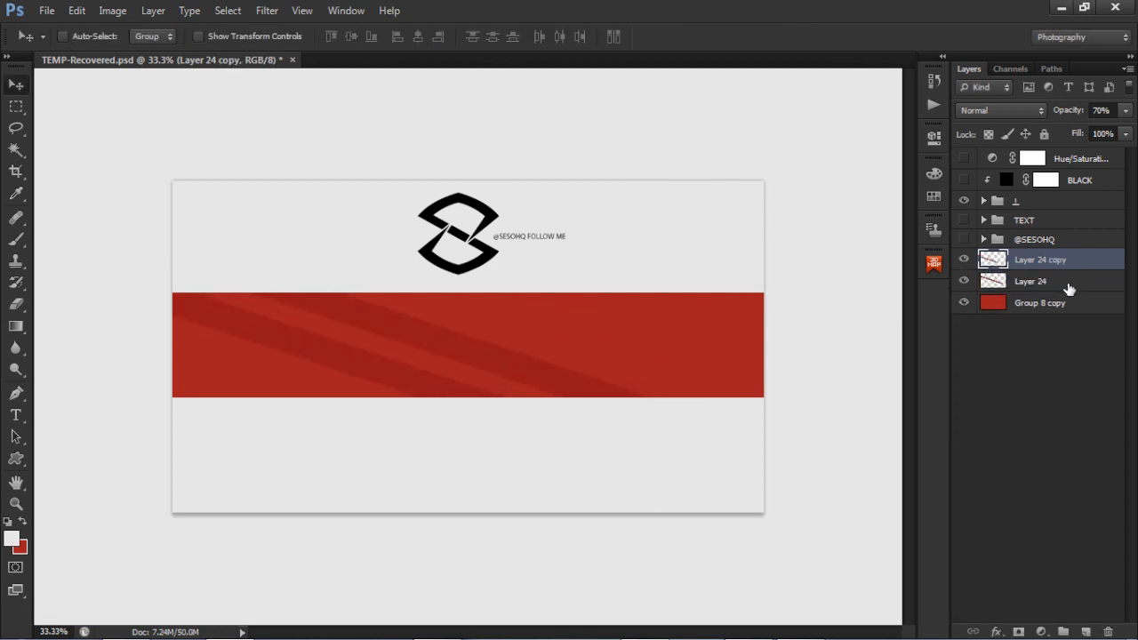
click(1069, 288)
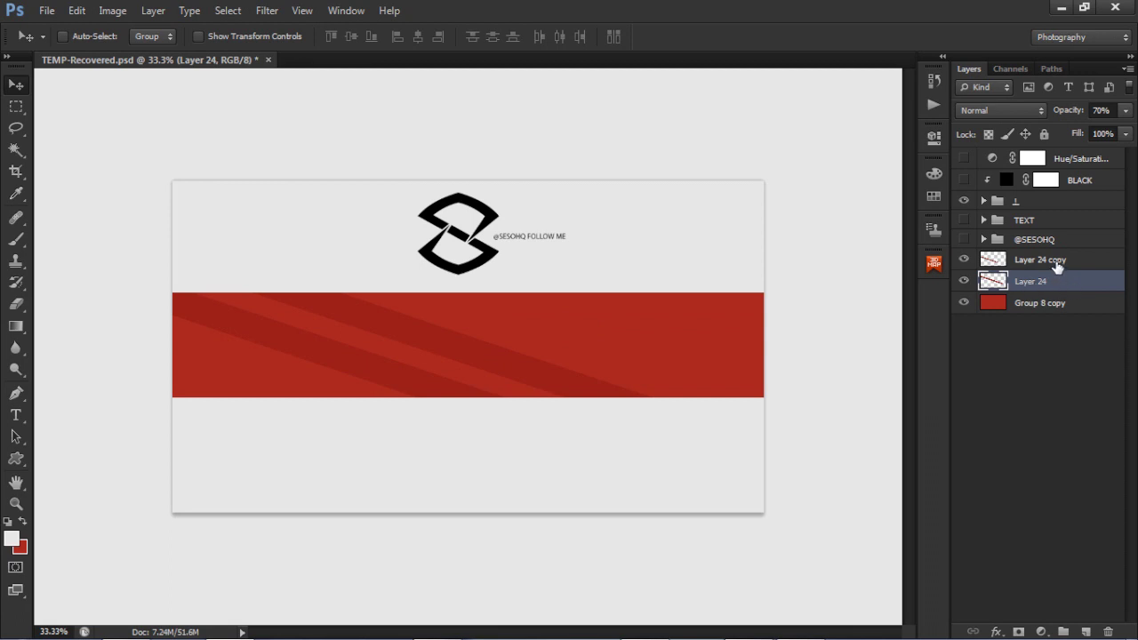
click(1056, 261)
right_click(1056, 261)
click(514, 364)
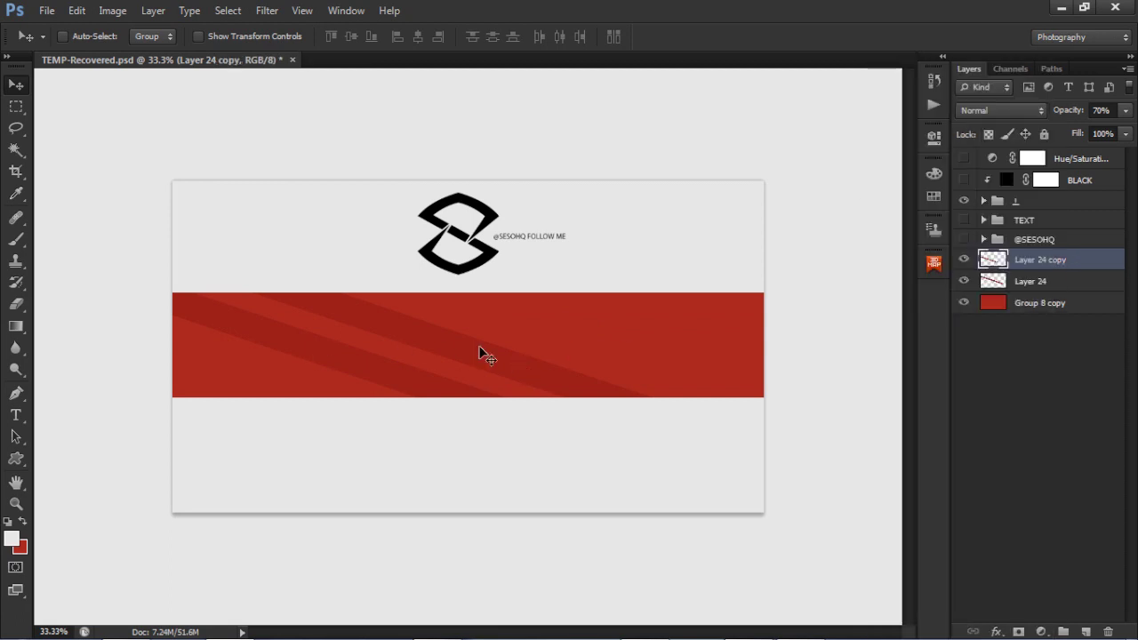
key(ctrl+t)
drag(774, 317, 676, 119)
click(839, 37)
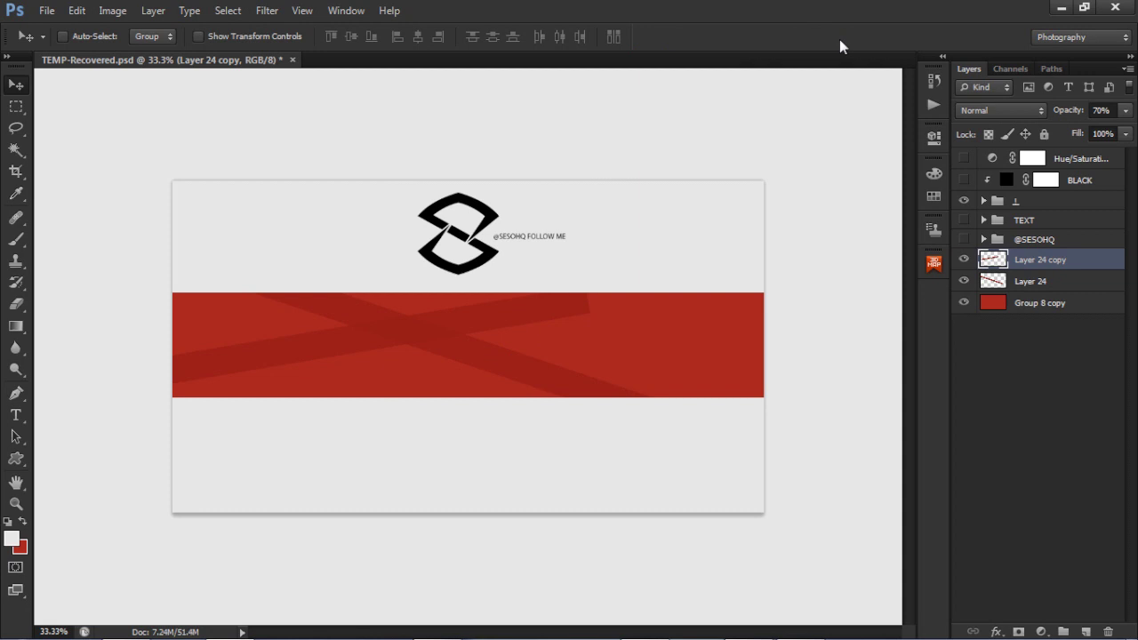
drag(592, 317, 539, 294)
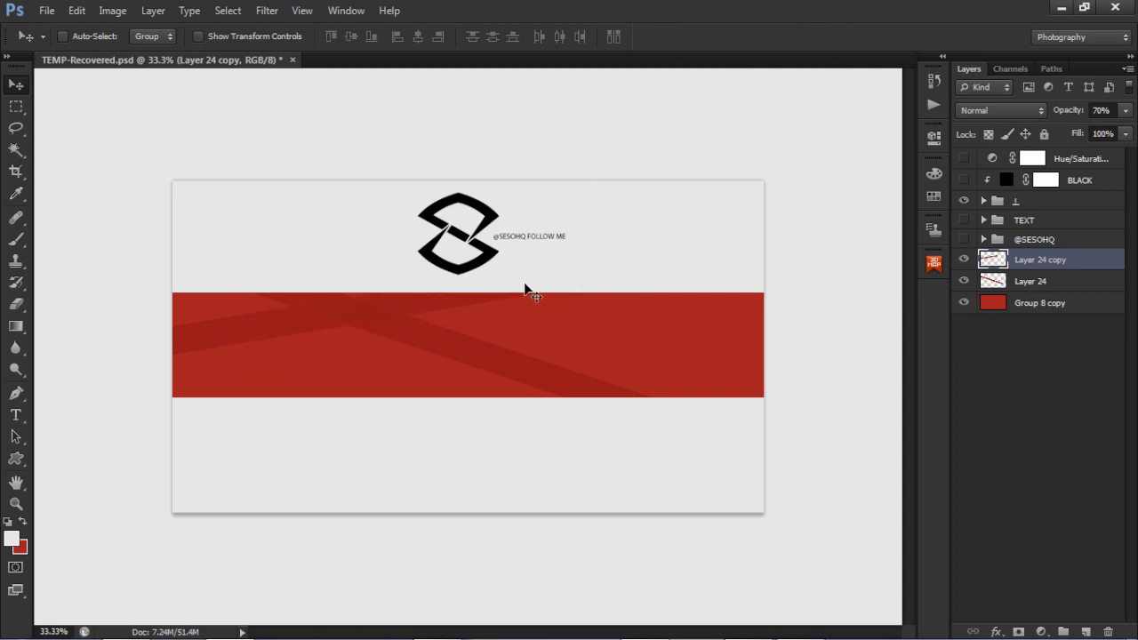
Duplicate the upward-sloping strip, rotate the copy about 39° clockwise, and place it diagonally across the banner's left end
drag(503, 339, 512, 350)
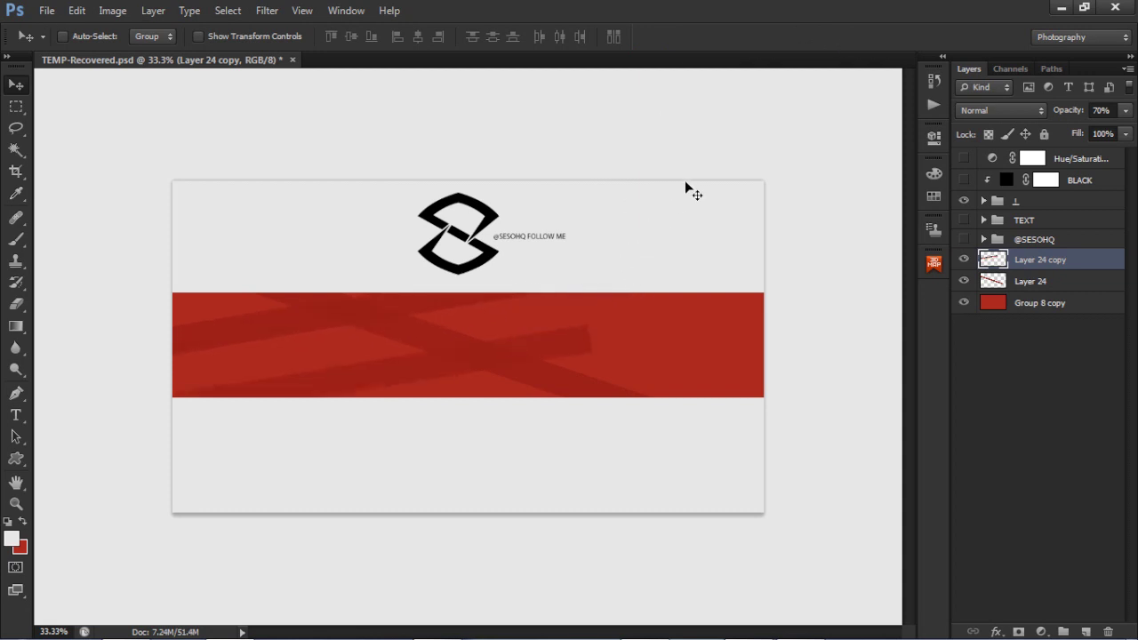
key(ctrl+t)
drag(712, 386, 685, 454)
drag(320, 462, 436, 411)
drag(557, 362, 463, 416)
drag(402, 463, 345, 496)
drag(639, 401, 636, 307)
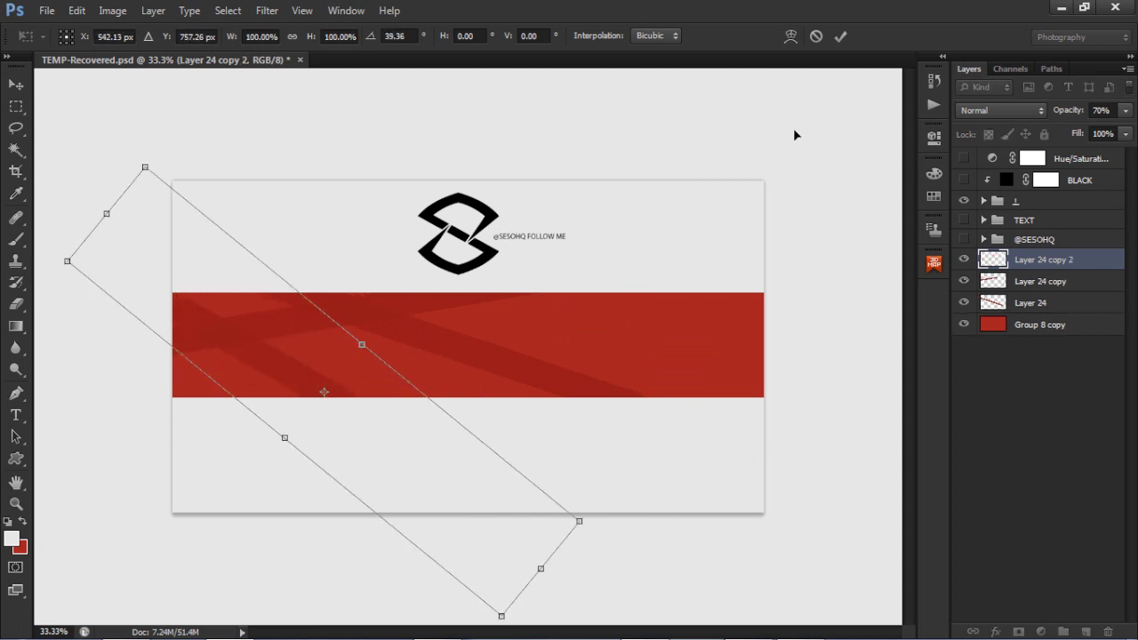
click(840, 37)
Duplicate the left-end strip, rotate the copy to a steeper downward slope, and position it slightly further right
drag(374, 362, 458, 328)
key(ctrl+t)
drag(828, 206, 827, 282)
click(840, 36)
drag(516, 275, 476, 309)
Duplicate the steep strip, rotate the copy to slope the opposite way over the banner's left part, and place another copy further right
drag(397, 327, 440, 322)
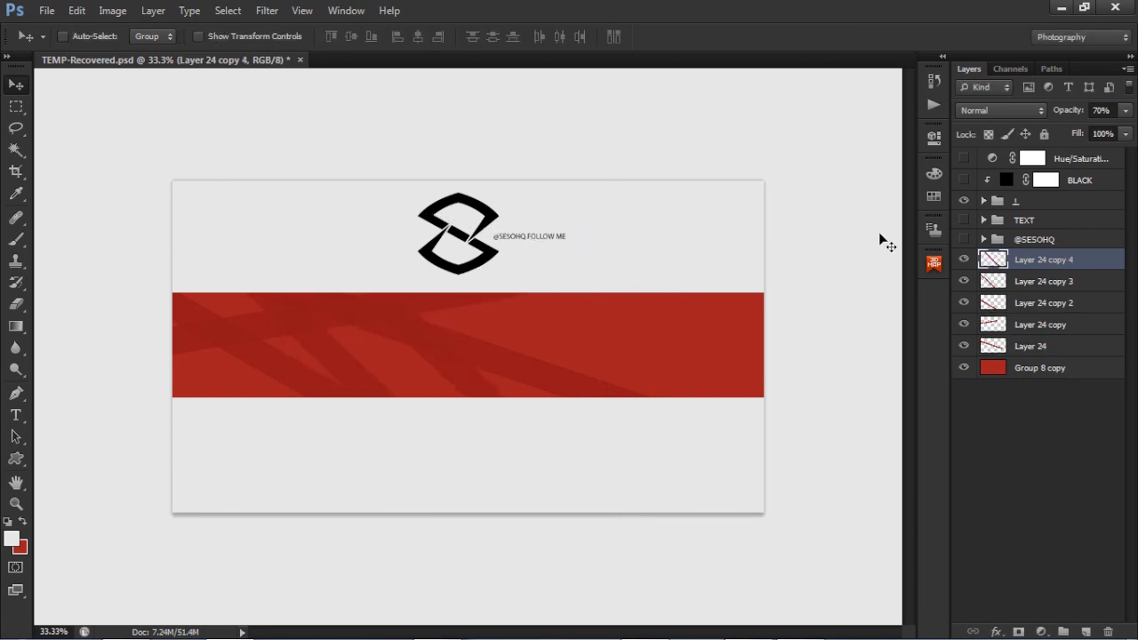
key(ctrl+t)
drag(815, 388, 703, 203)
drag(521, 394, 256, 417)
click(840, 35)
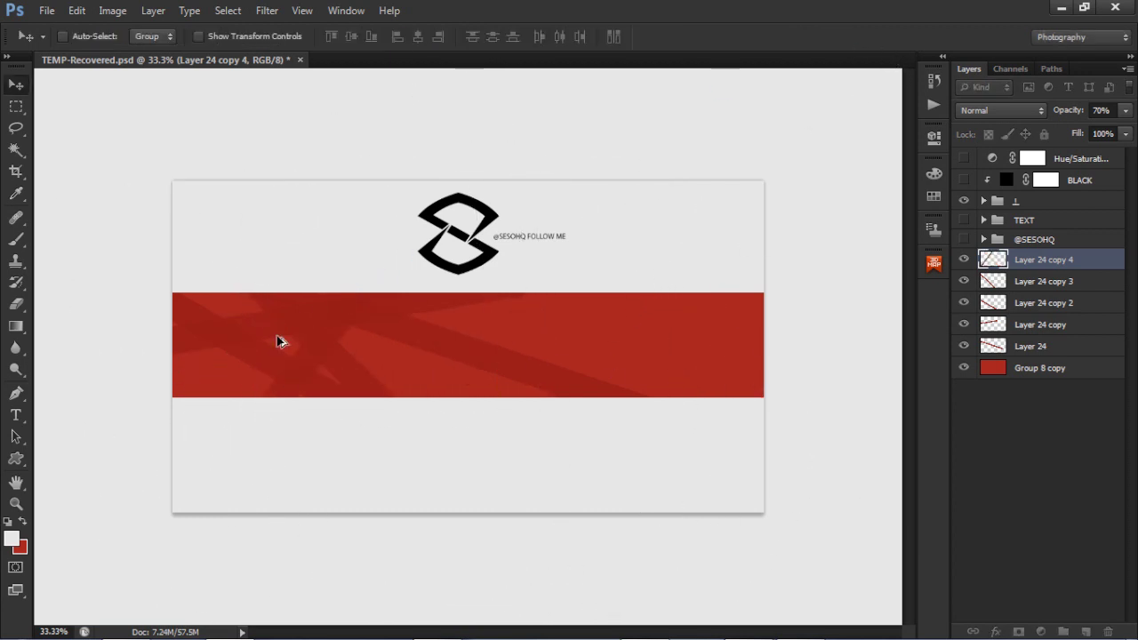
alt+drag(287, 338, 537, 336)
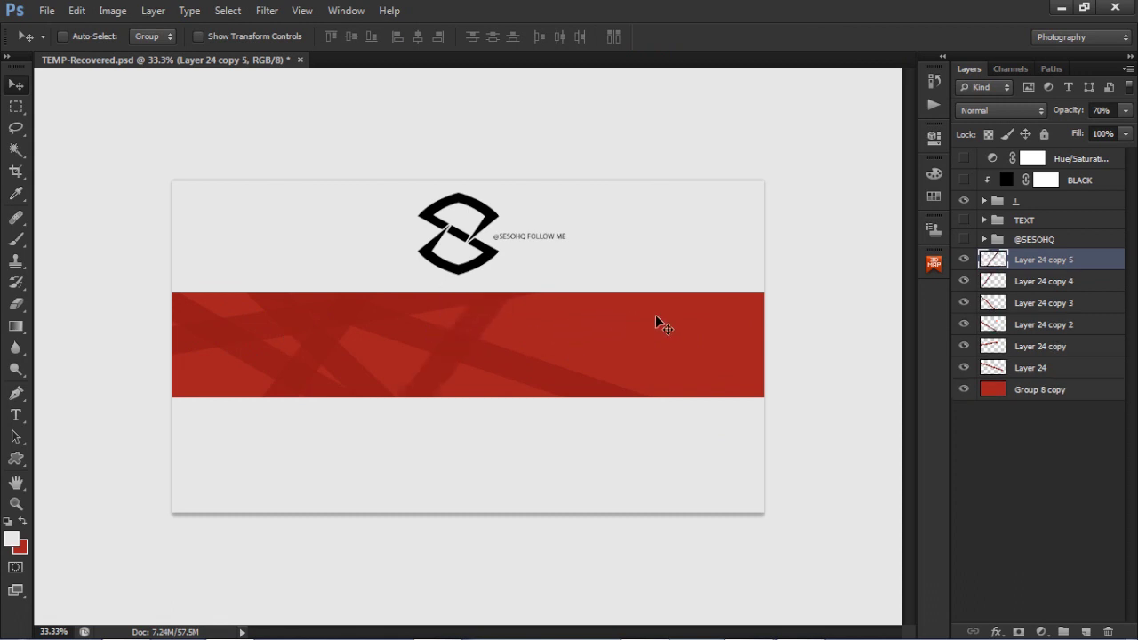
Rotate the newest strip about 48° counterclockwise so it stands nearly upright in the banner's middle
key(ctrl+t)
drag(737, 325, 613, 100)
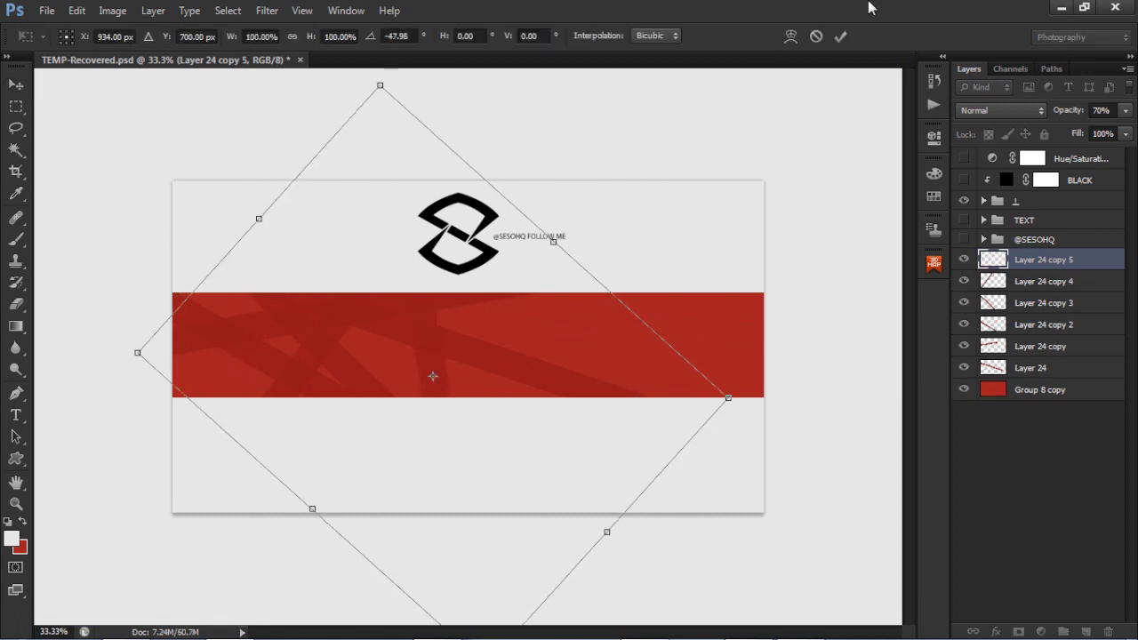
click(840, 36)
Duplicate the nearly upright strip and rotate the copy to lean the opposite way just right of the original
drag(542, 346, 543, 337)
key(ctrl+t)
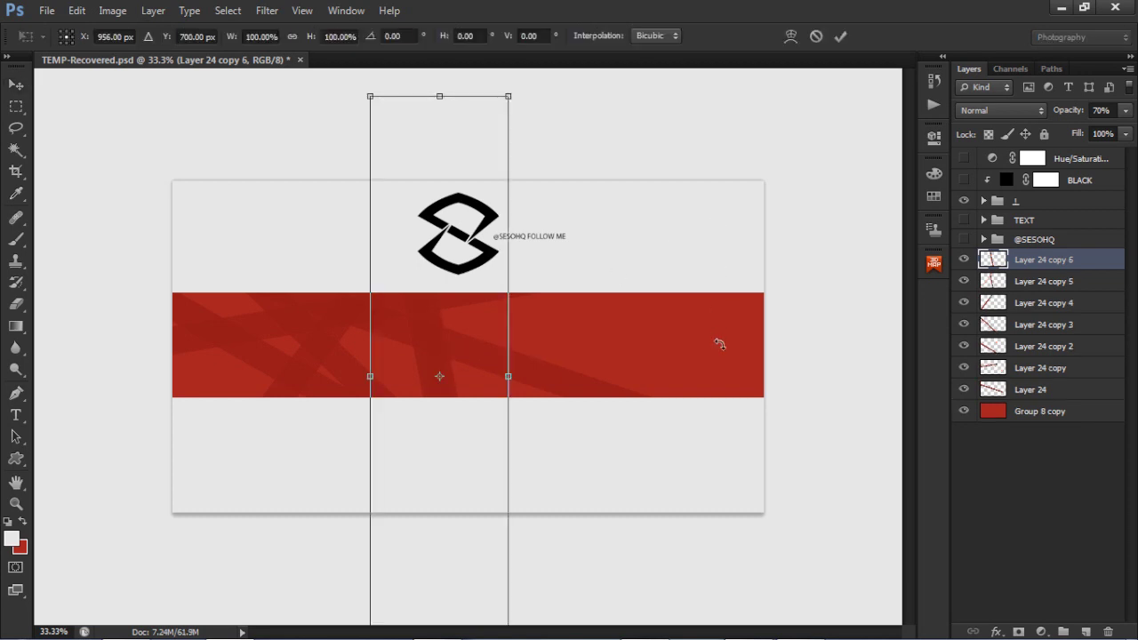
drag(719, 344, 702, 417)
click(840, 36)
Duplicate the leaning strip further right and rotate the copy about 31° counterclockwise
drag(538, 285, 588, 313)
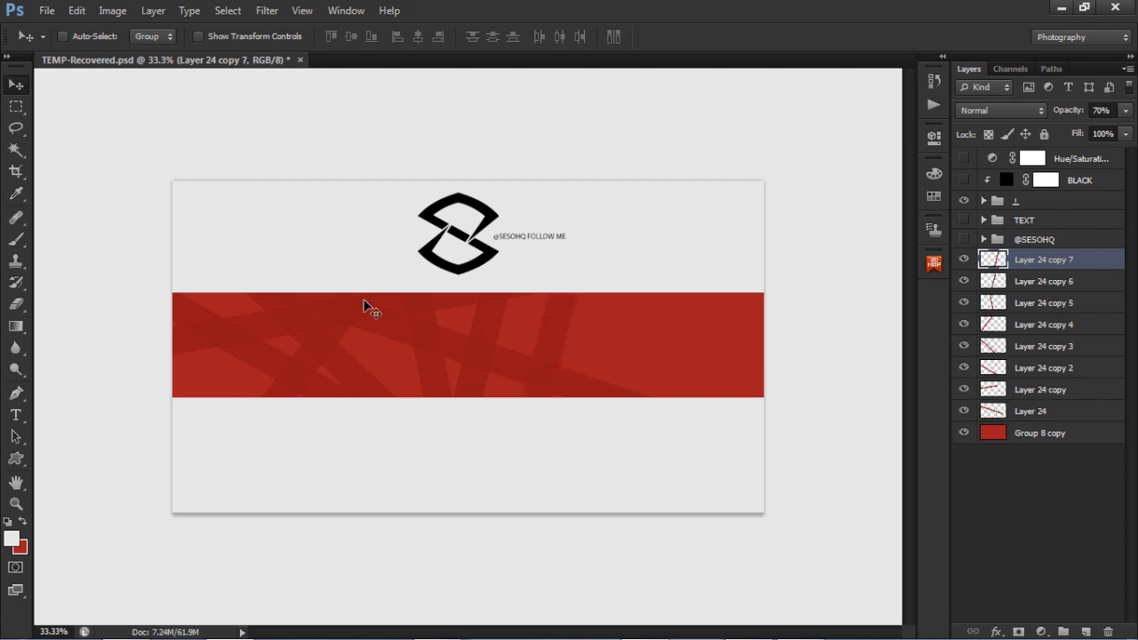
key(ctrl+t)
drag(340, 427, 417, 392)
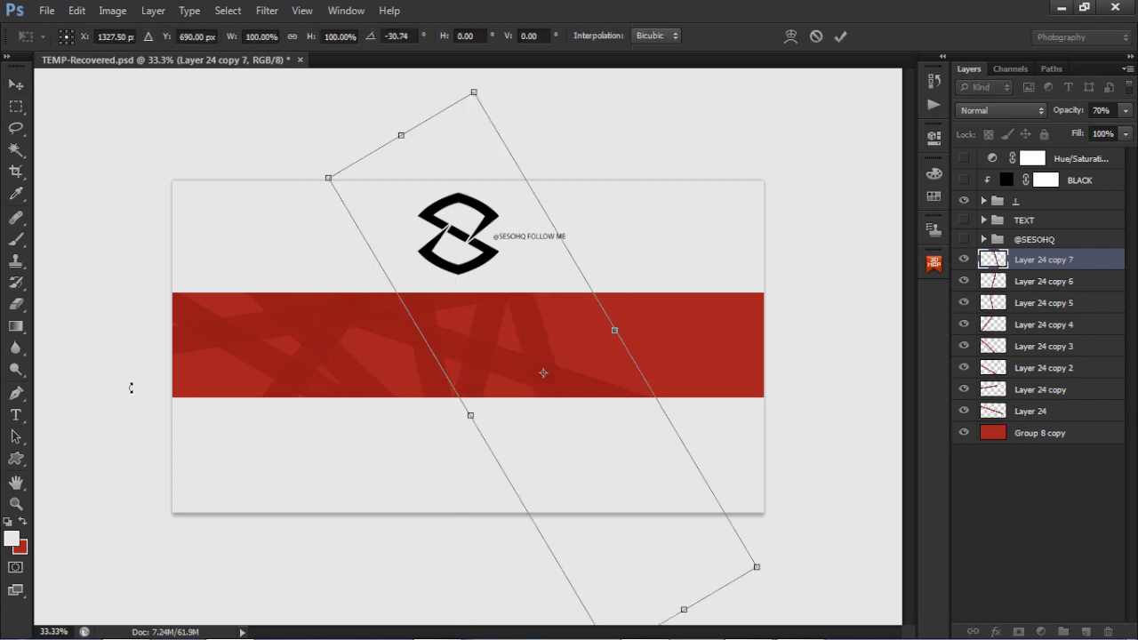
click(840, 36)
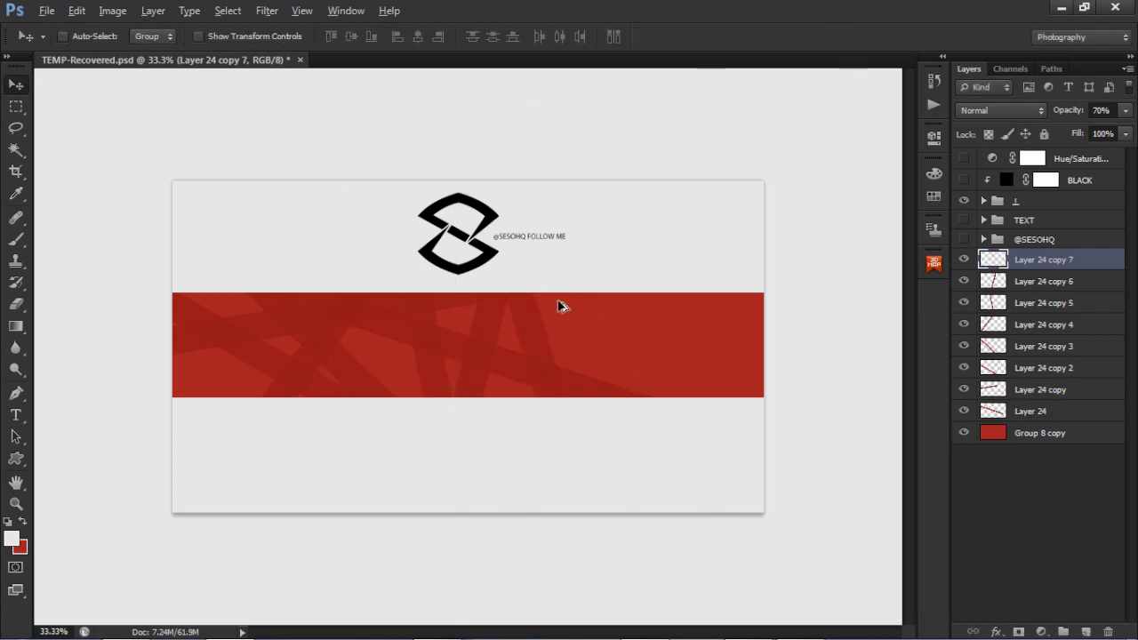
Duplicate the newest strip slightly to the right and rotate the copy 54° clockwise into an upward-sloping diagonal
alt+drag(573, 301, 574, 301)
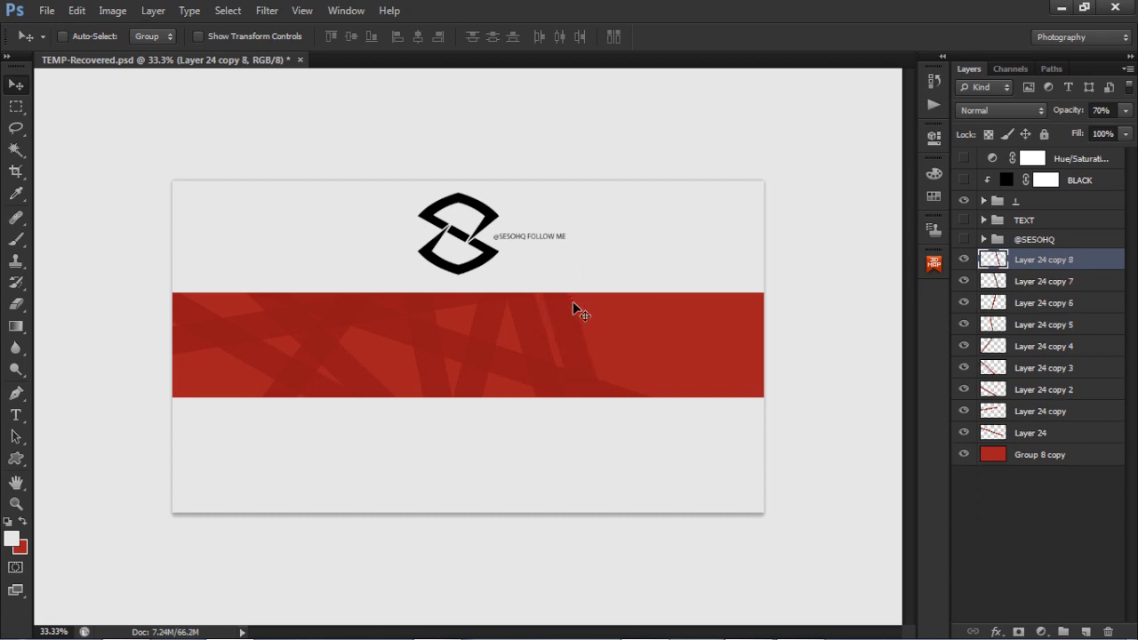
key(ctrl+t)
drag(838, 223, 700, 199)
click(840, 35)
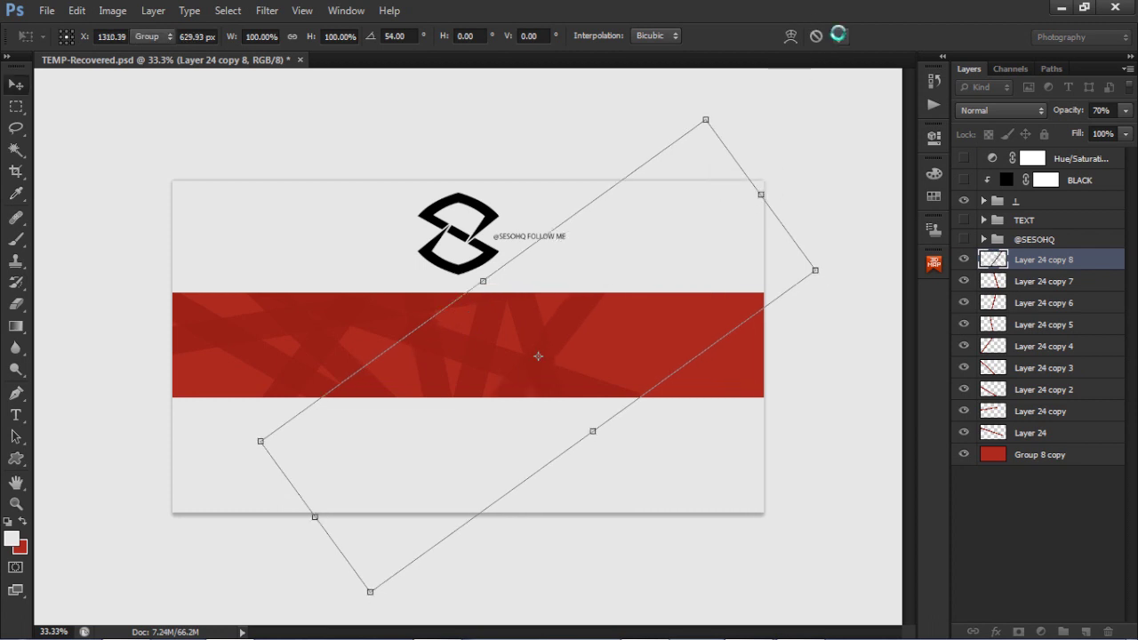
Duplicate the upward-sloping strip onto the banner's right part, rotate the copy about 99° counterclockwise, and reposition it to slope downward
drag(557, 239, 656, 273)
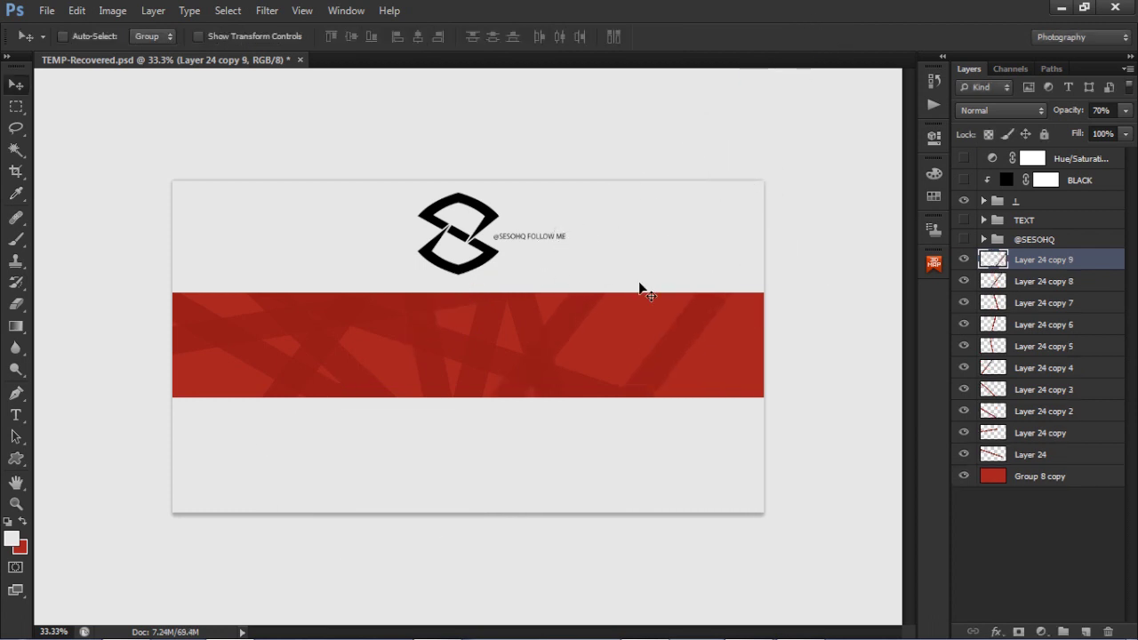
key(ctrl+t)
drag(453, 362, 697, 502)
drag(693, 503, 757, 333)
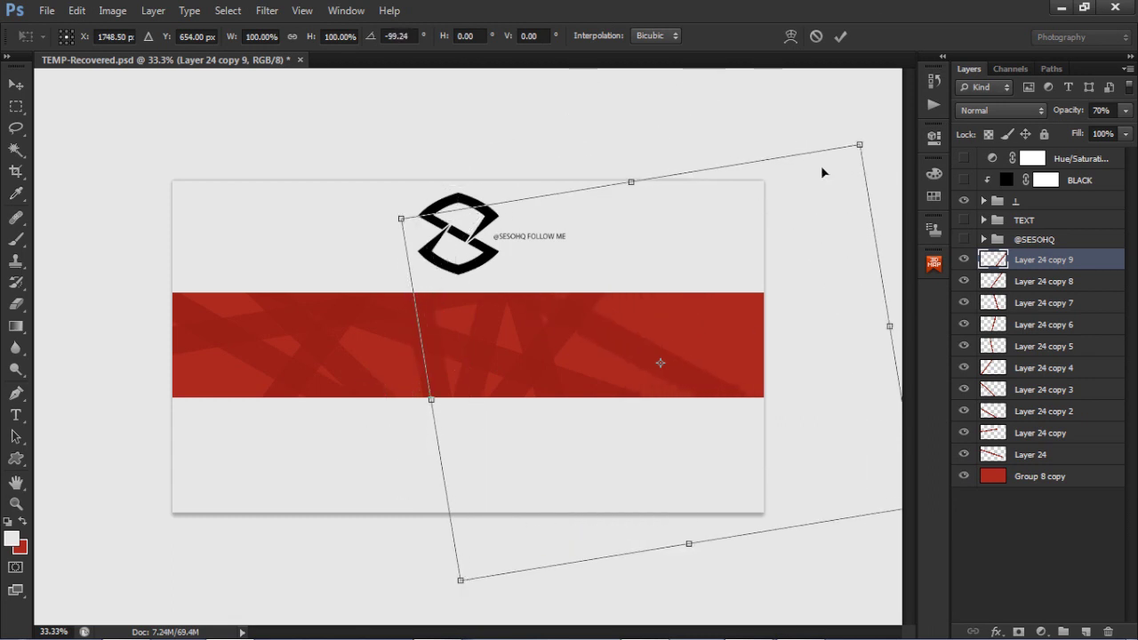
click(838, 39)
Duplicate the downward-sloping strip and rotate the copy about 107° clockwise so it crosses the original near the banner's right end
drag(734, 338, 738, 328)
key(ctrl+t)
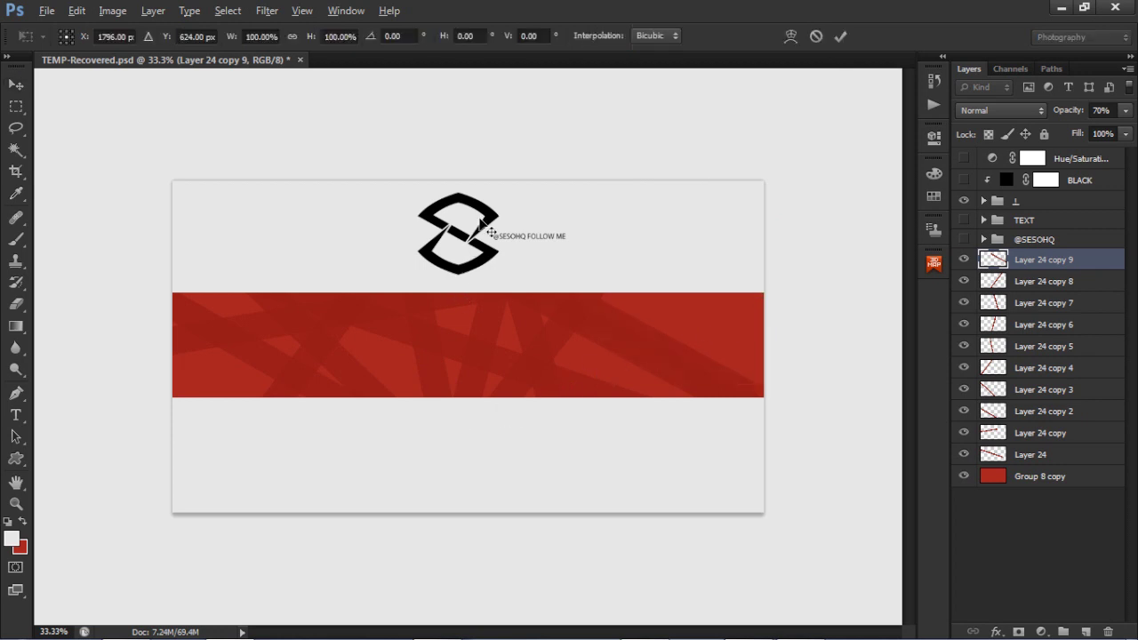
drag(523, 158, 410, 399)
drag(364, 155, 839, 116)
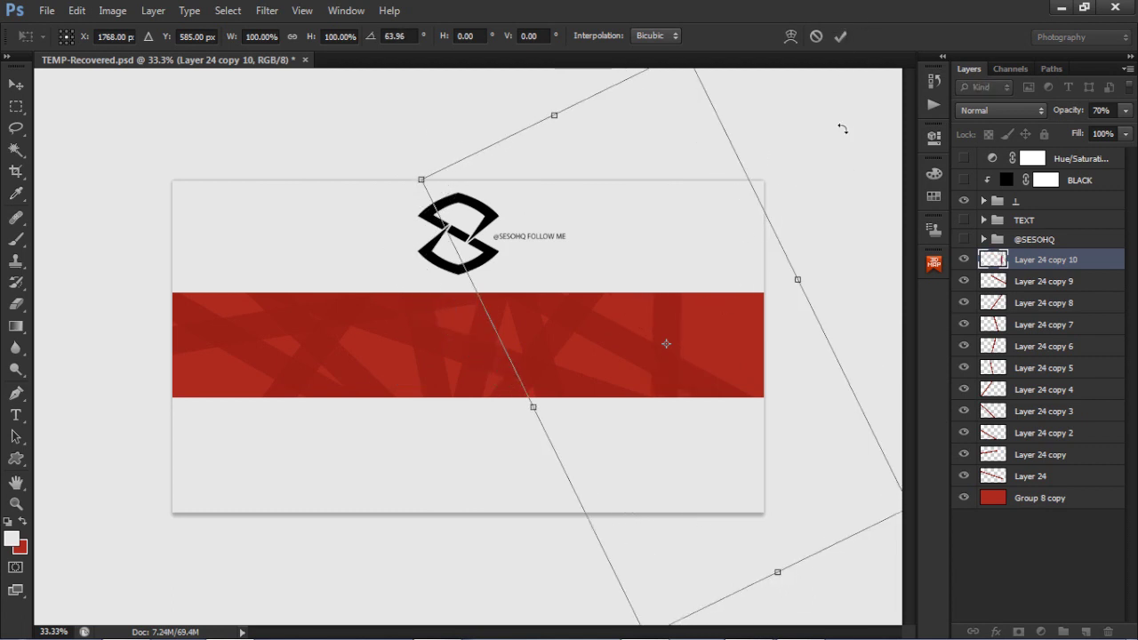
drag(868, 290, 849, 444)
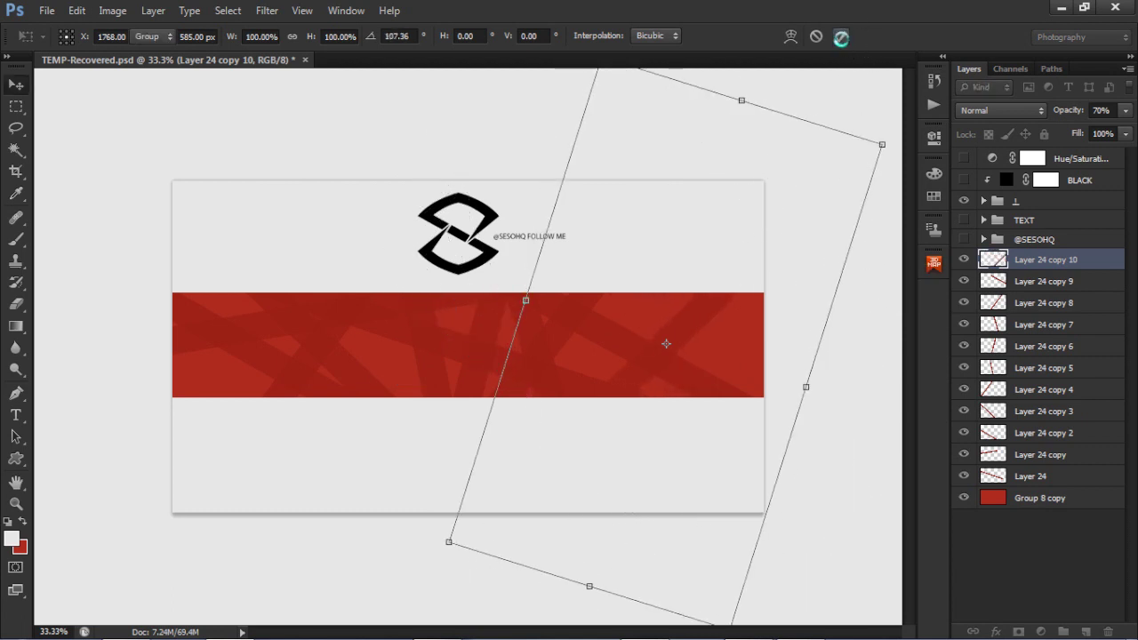
Duplicate the crossing strip, rotate the copy about 83° counterclockwise, and place it steeply downward across the banner's right end
drag(723, 309, 676, 308)
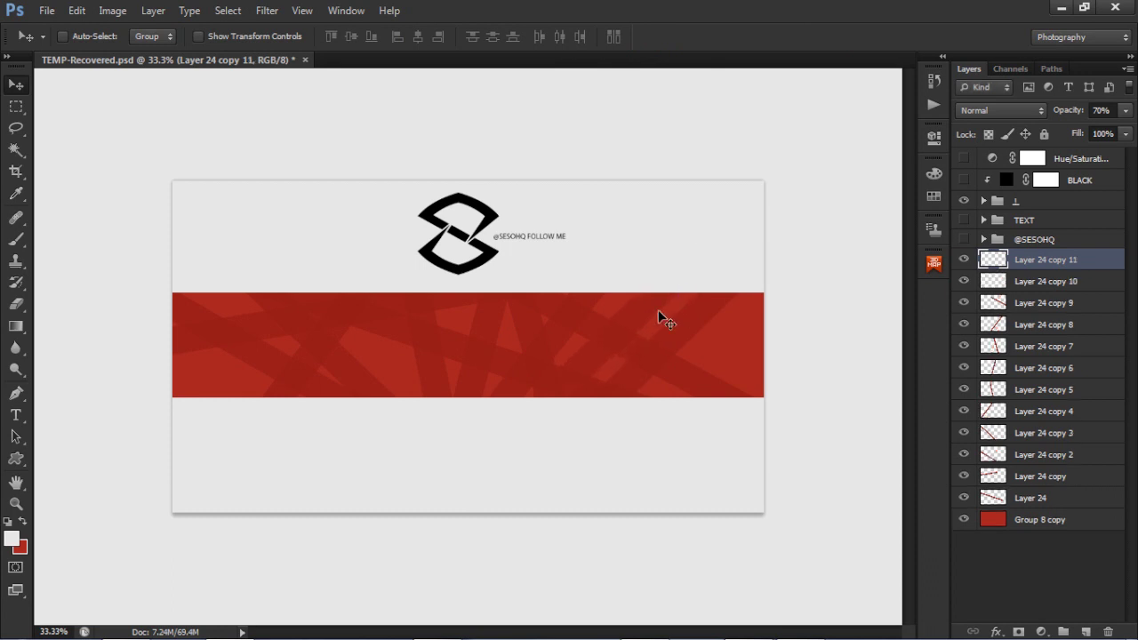
key(ctrl+t)
drag(400, 454, 703, 352)
drag(879, 219, 915, 216)
drag(766, 307, 791, 309)
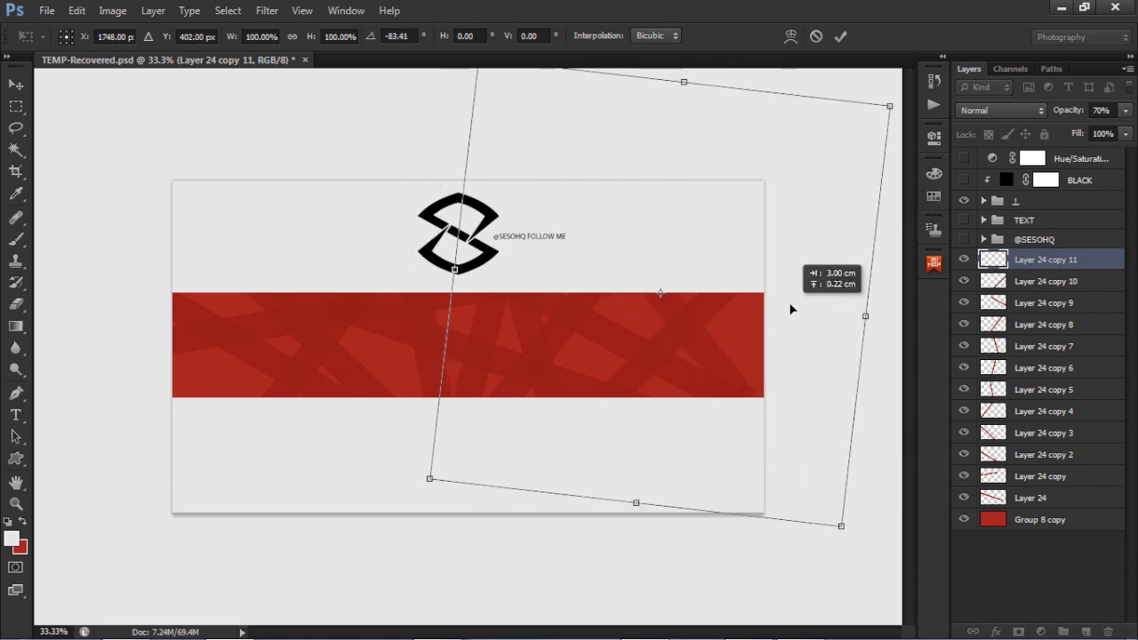
click(835, 35)
Duplicate the steep right-end strip onto the banner's left part, rotate the copy about 16° clockwise, and place another copy at the left end
drag(678, 338, 377, 341)
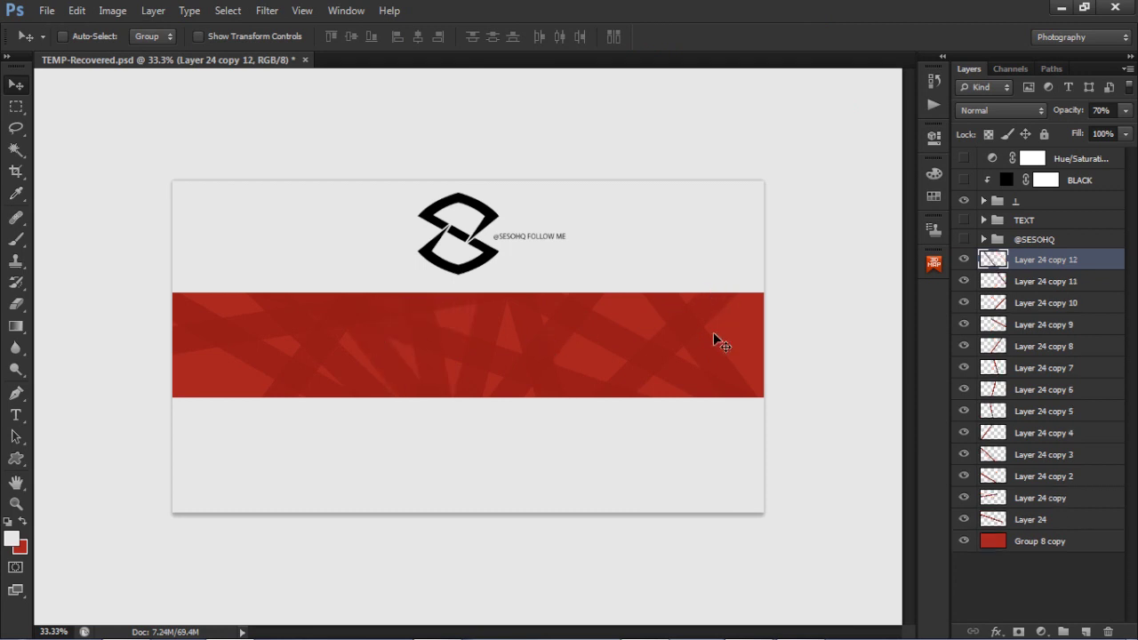
key(ctrl+t)
drag(705, 378, 712, 405)
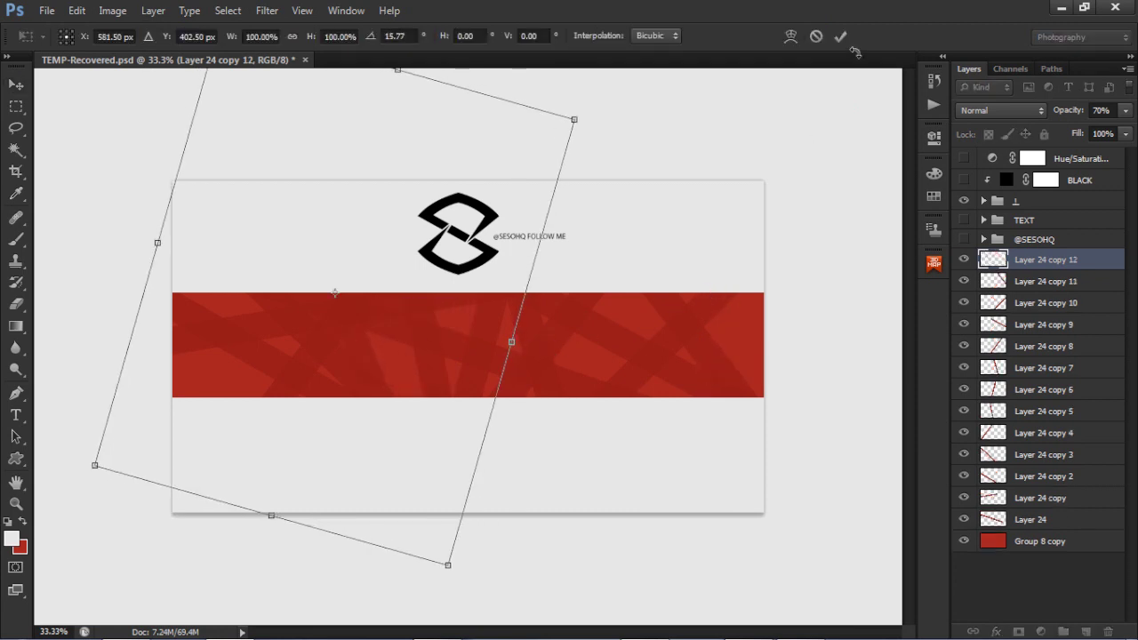
drag(521, 297, 362, 326)
Rotate the Layer 24 copy 5 strip about 61° clockwise and shift it left over the banner's left-centre area
key(z)
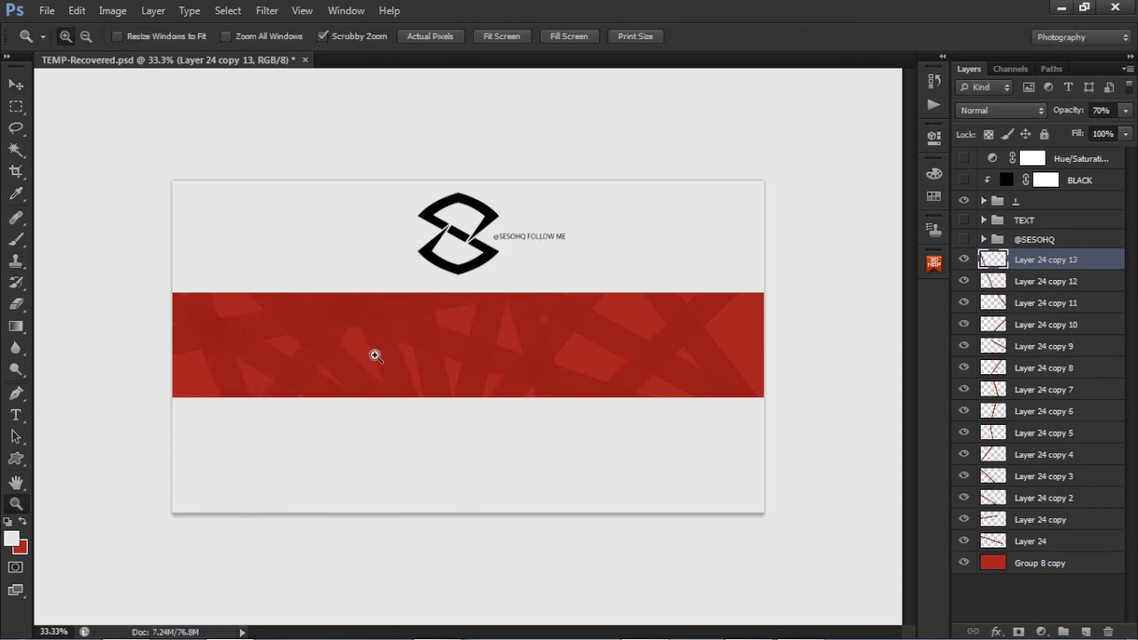
click(374, 353)
drag(722, 362, 696, 363)
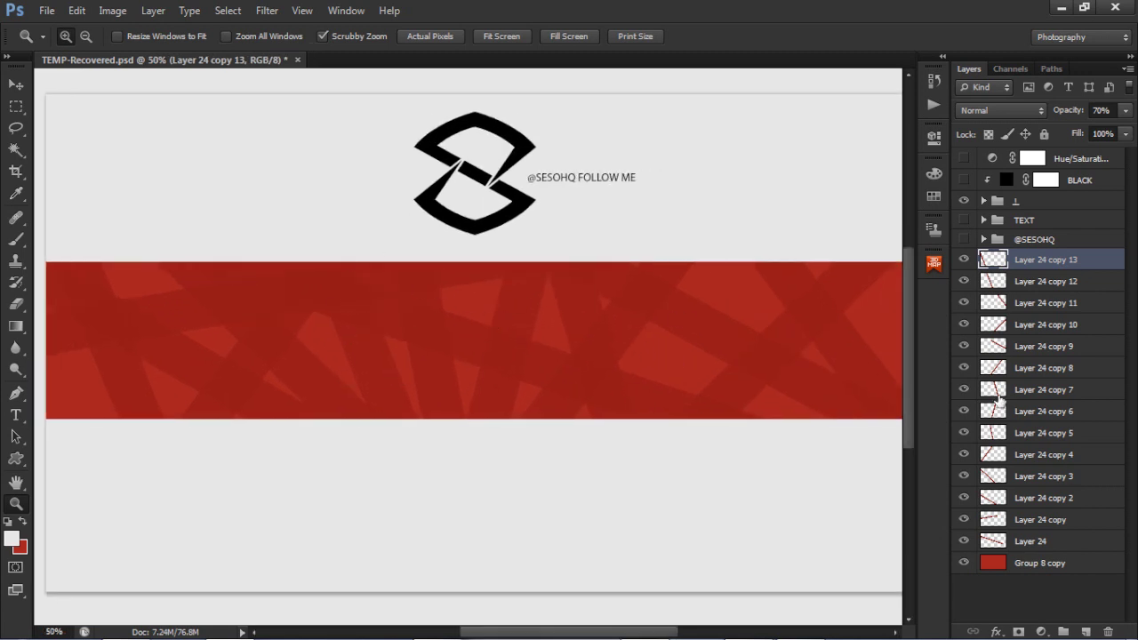
click(1027, 436)
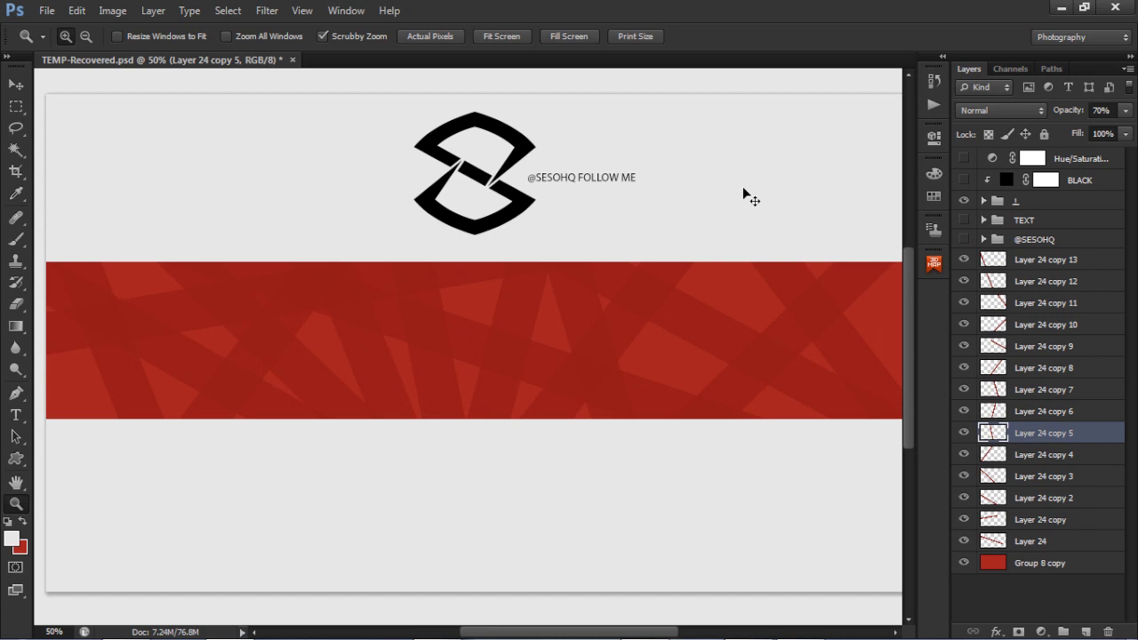
key(ctrl+t)
drag(790, 279, 618, 571)
drag(599, 271, 551, 283)
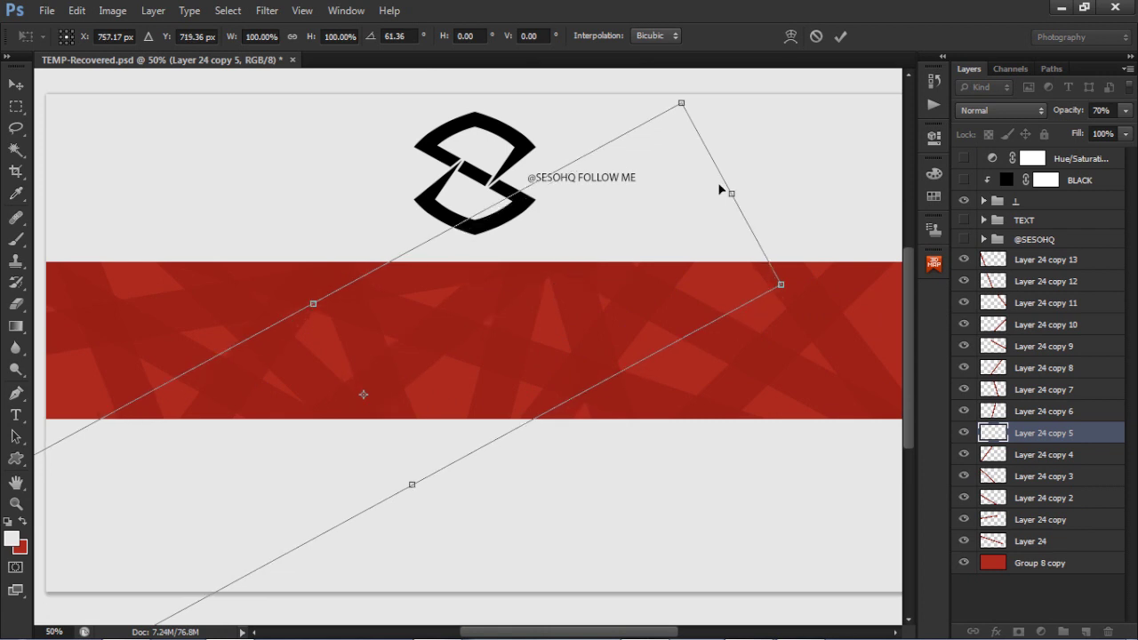
click(839, 36)
key(v)
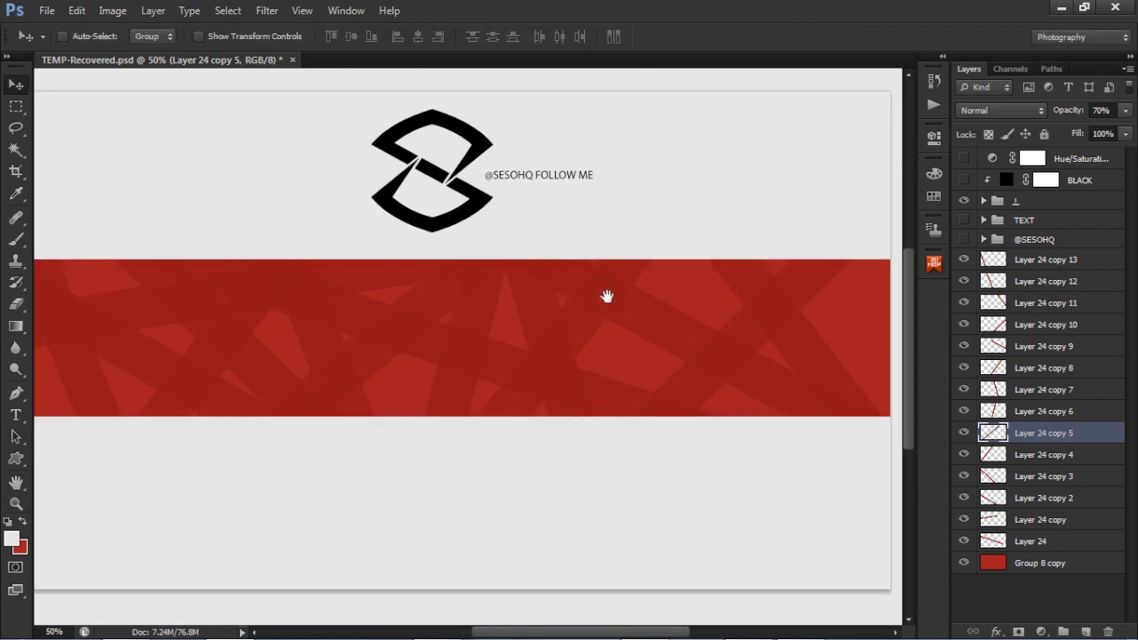
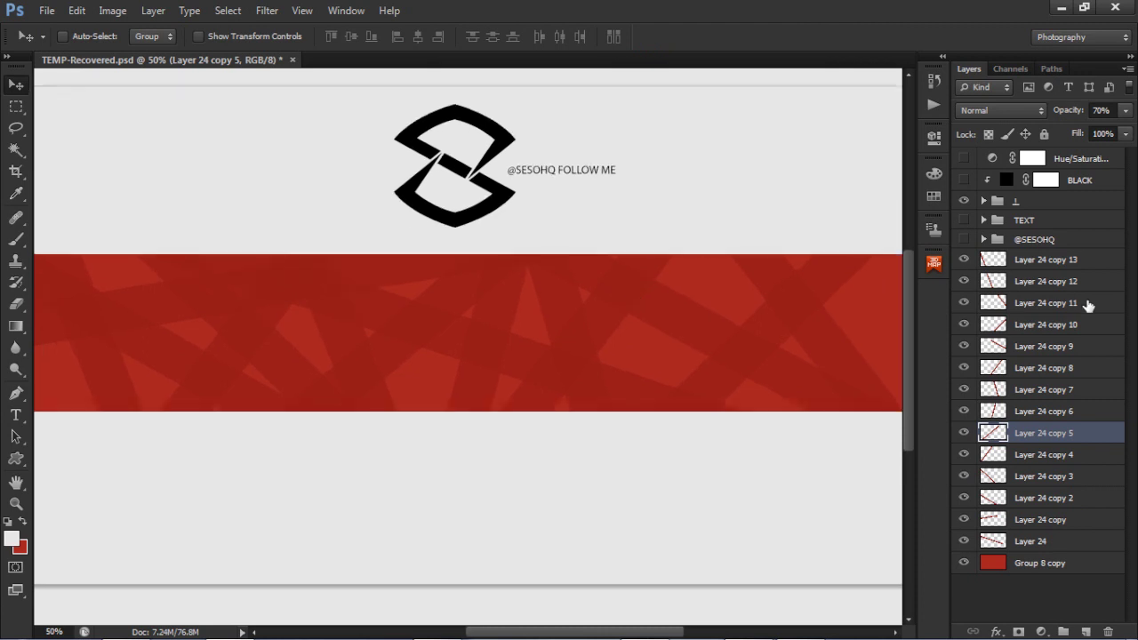
Group all the strip layers from Layer 24 through Layer 24 copy 13
click(1024, 266)
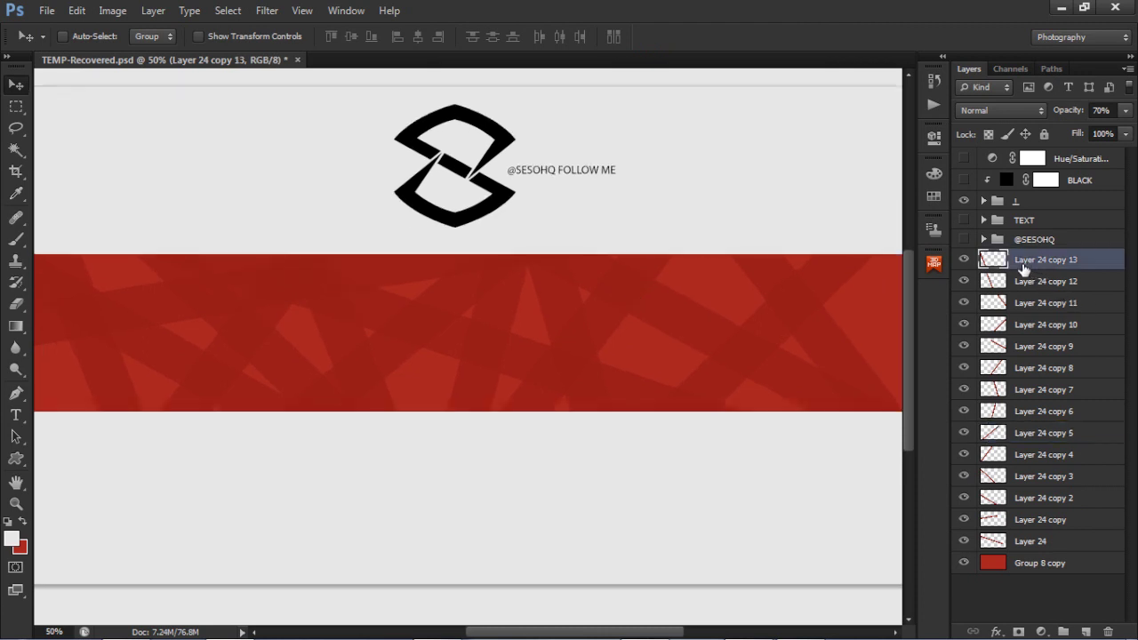
shift+click(1015, 542)
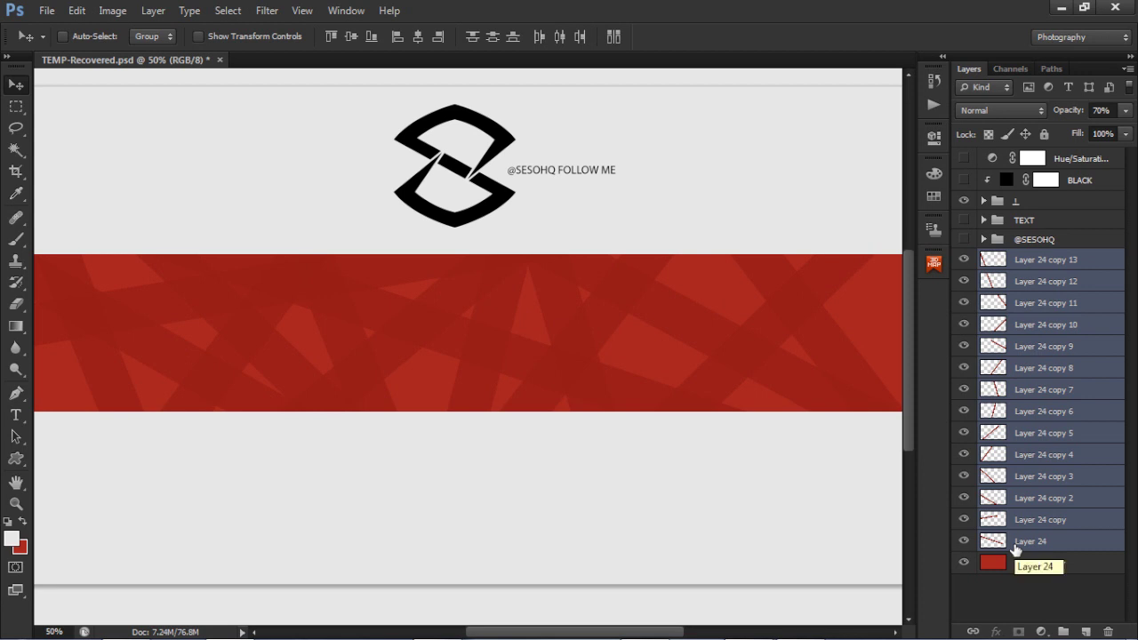
key(ctrl+g)
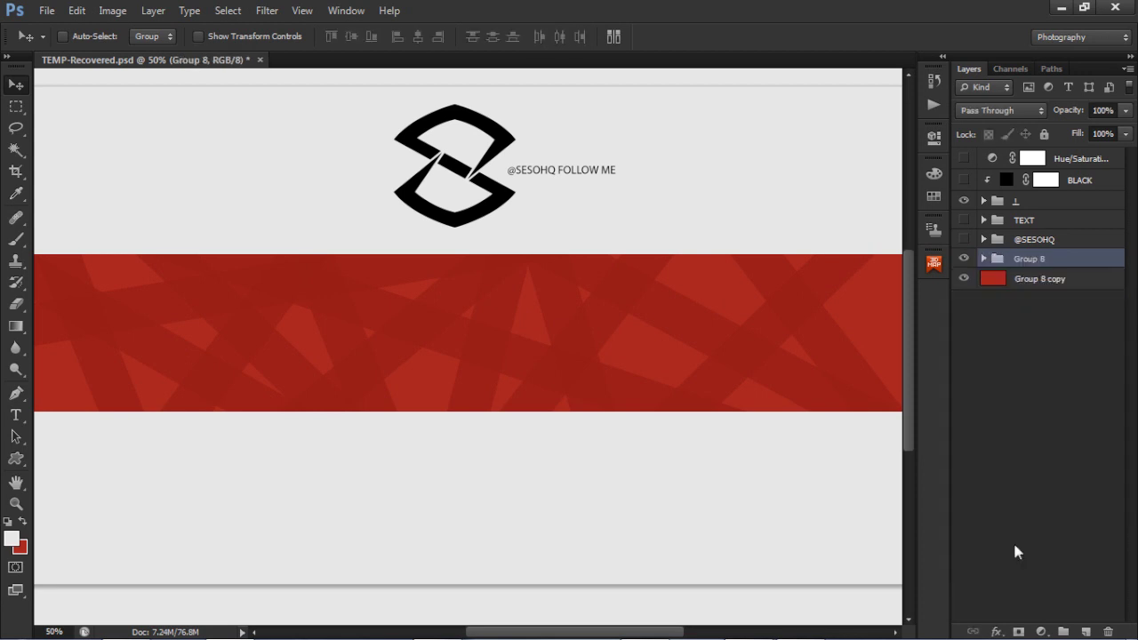
Create a merged single-layer duplicate of the strip group and hide the original group
key(ctrl+j)
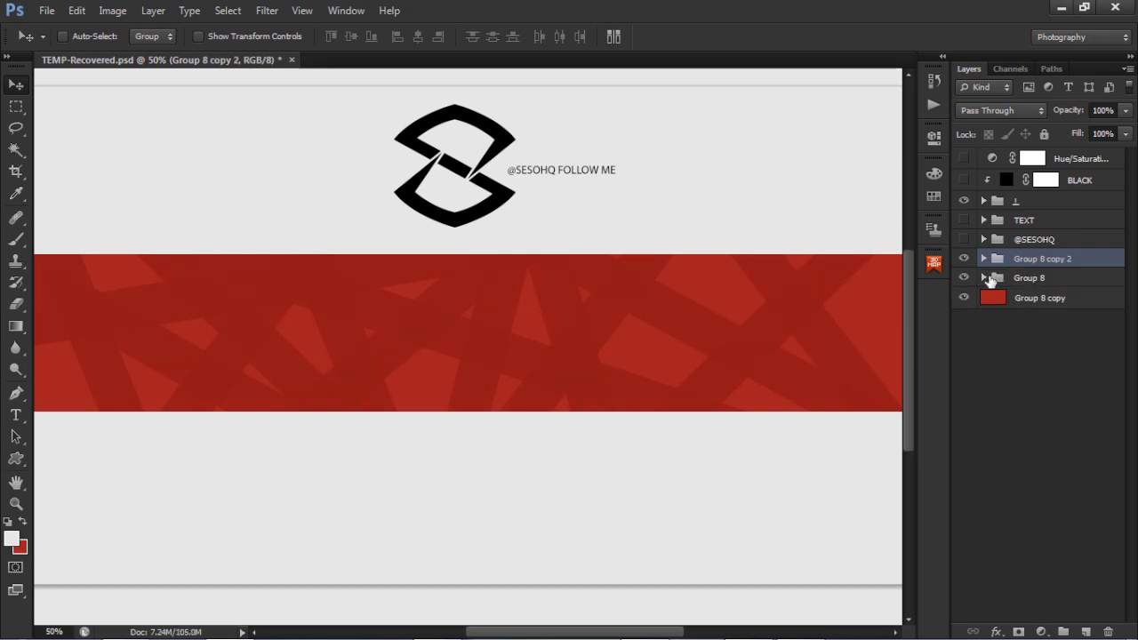
key(ctrl+e)
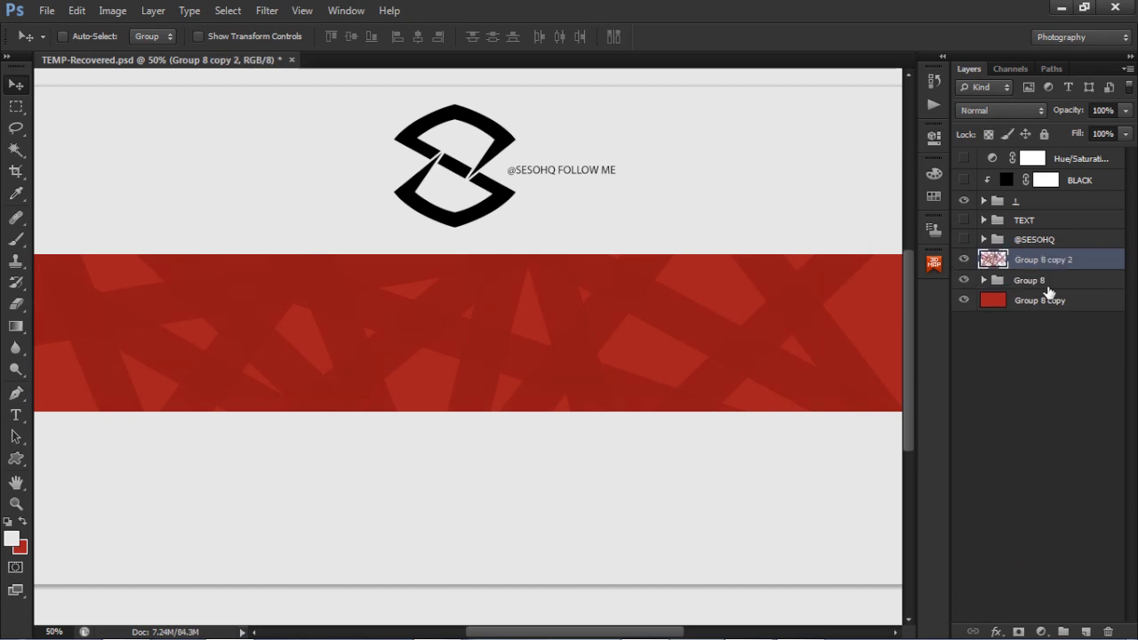
click(998, 280)
click(983, 280)
click(984, 280)
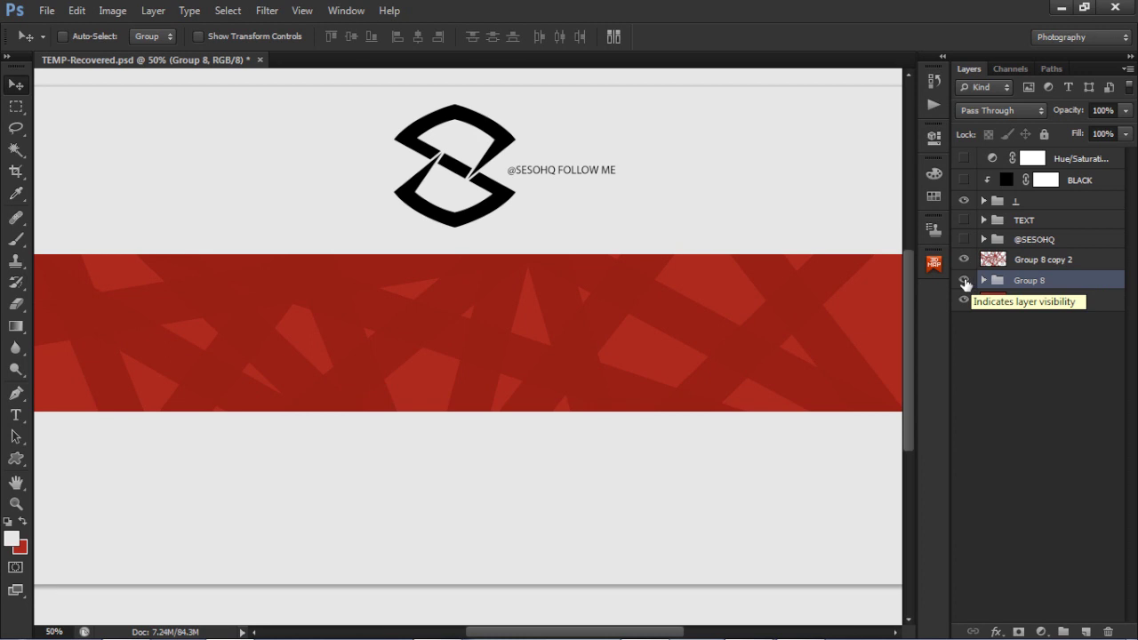
click(964, 280)
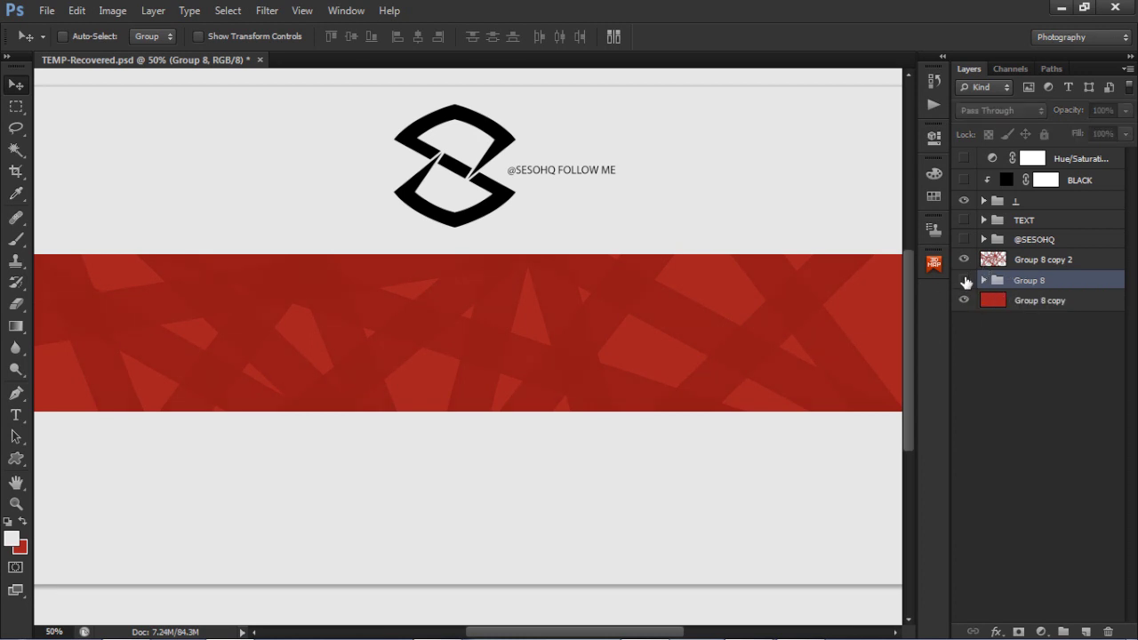
click(78, 11)
click(578, 171)
Add a Gradient Overlay to the merged strip layer with Overlay blend mode and 15% opacity
click(1019, 262)
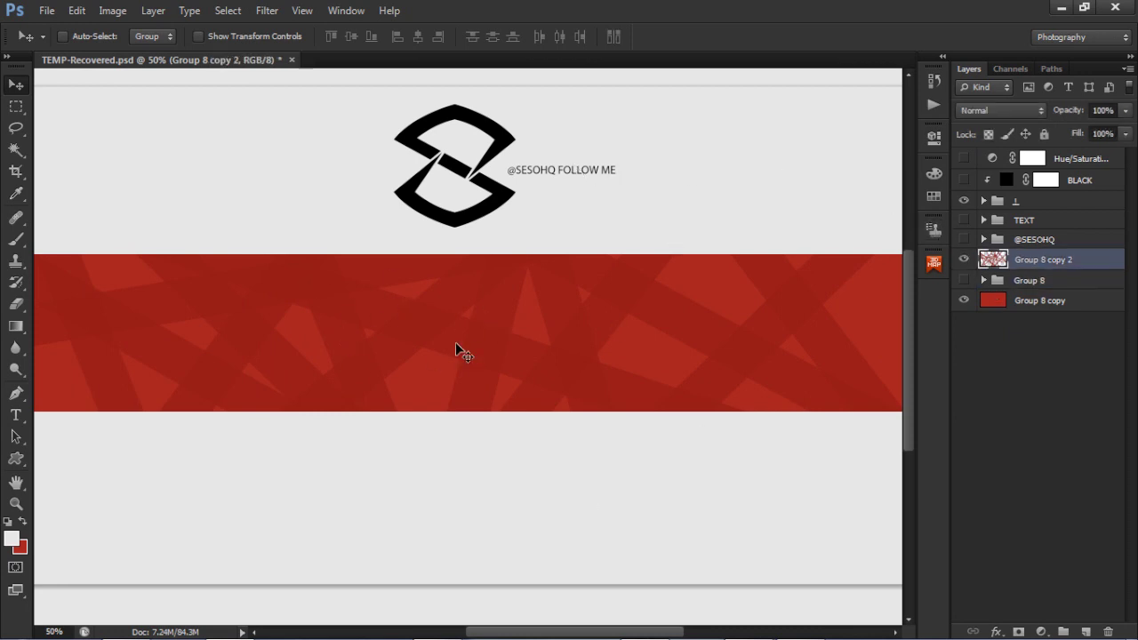
double_click(1094, 262)
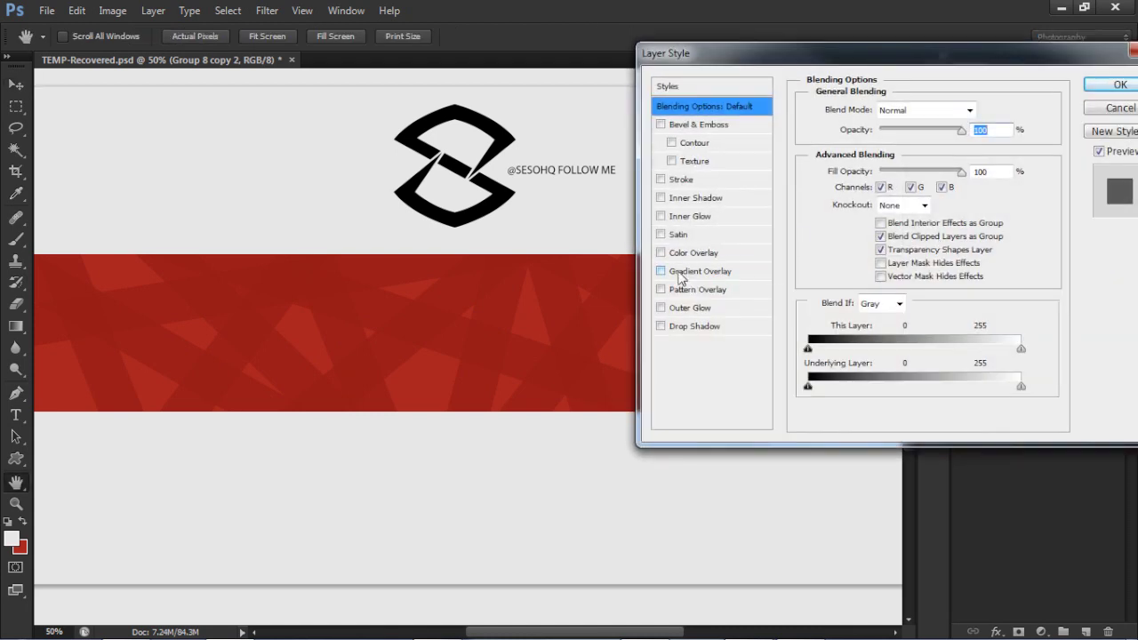
click(680, 274)
click(958, 110)
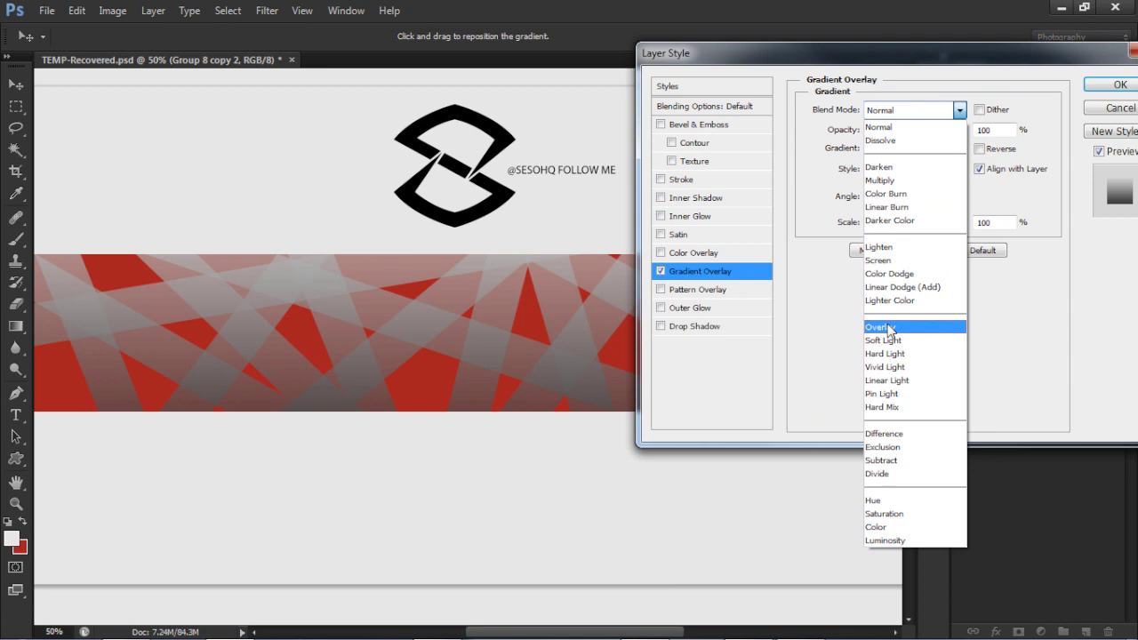
click(888, 328)
double_click(988, 130)
text(1)
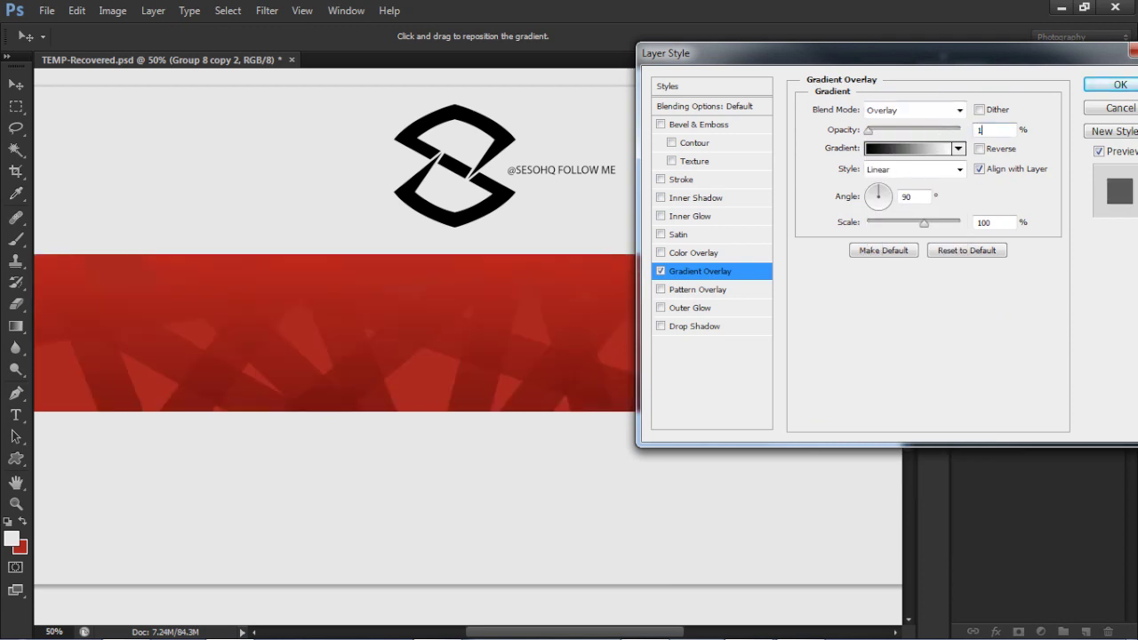
text(5)
click(1111, 85)
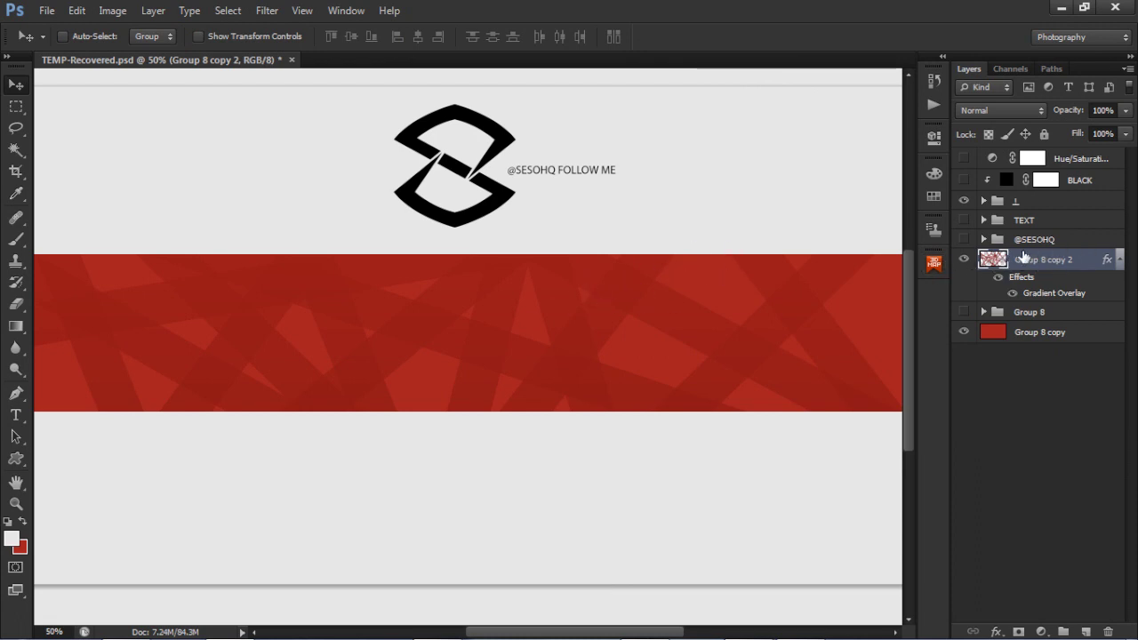
click(1036, 340)
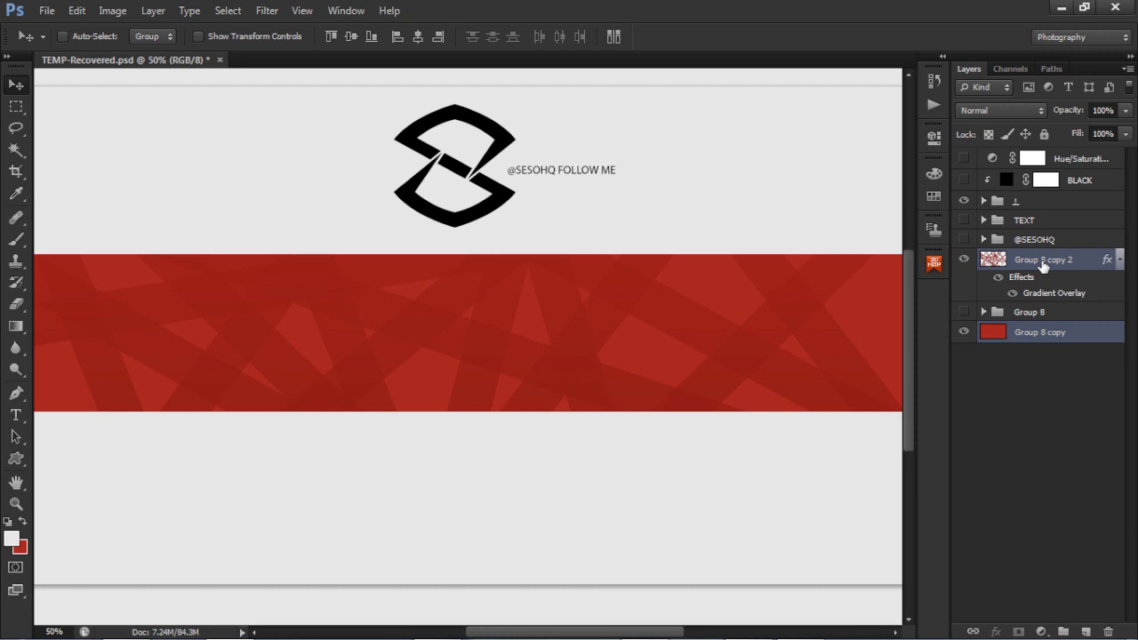
key(ctrl+e)
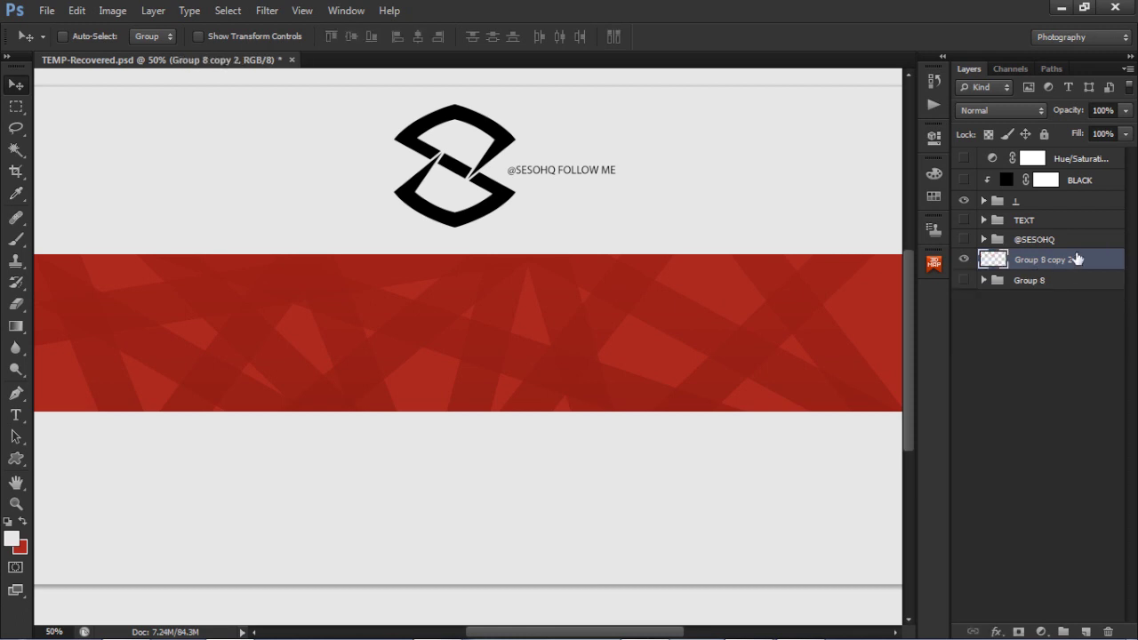
drag(1076, 258, 1056, 298)
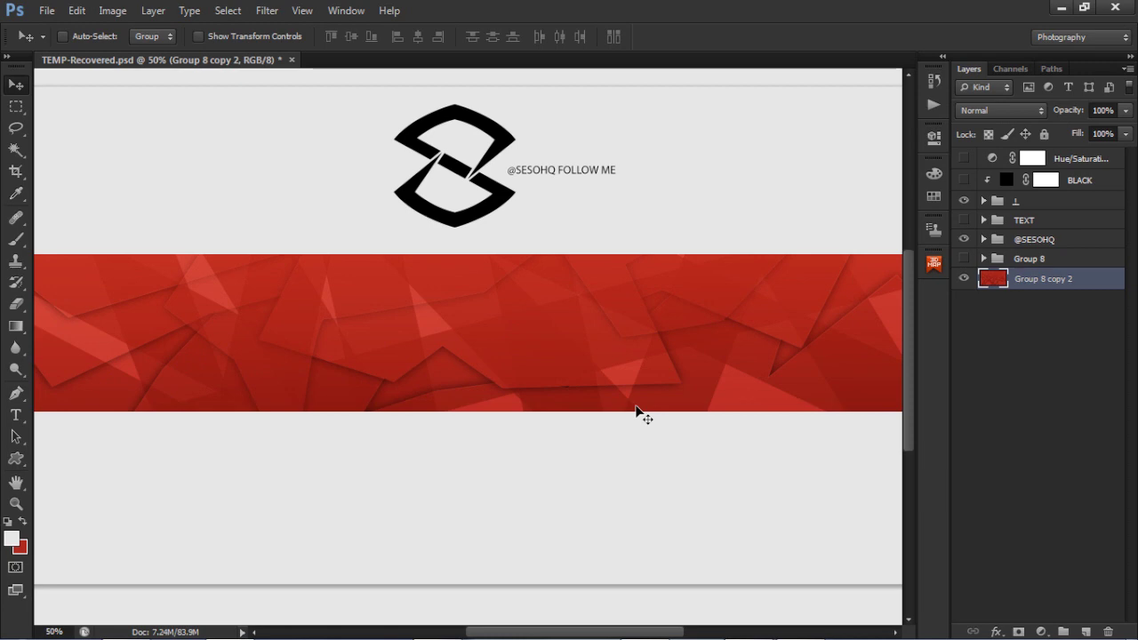
click(962, 240)
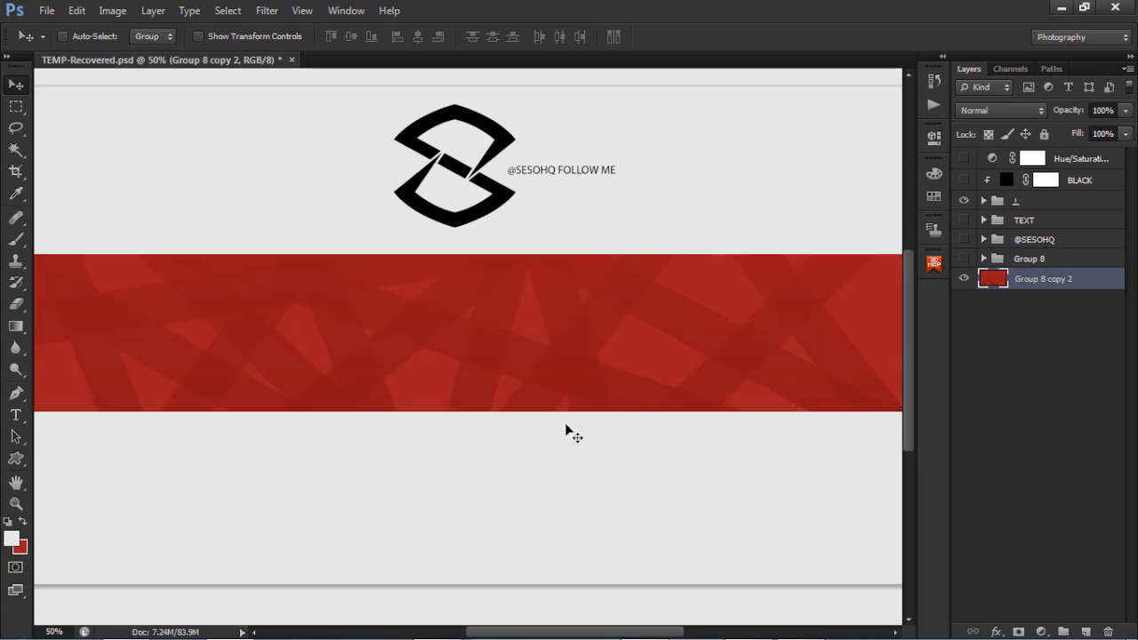
key(p)
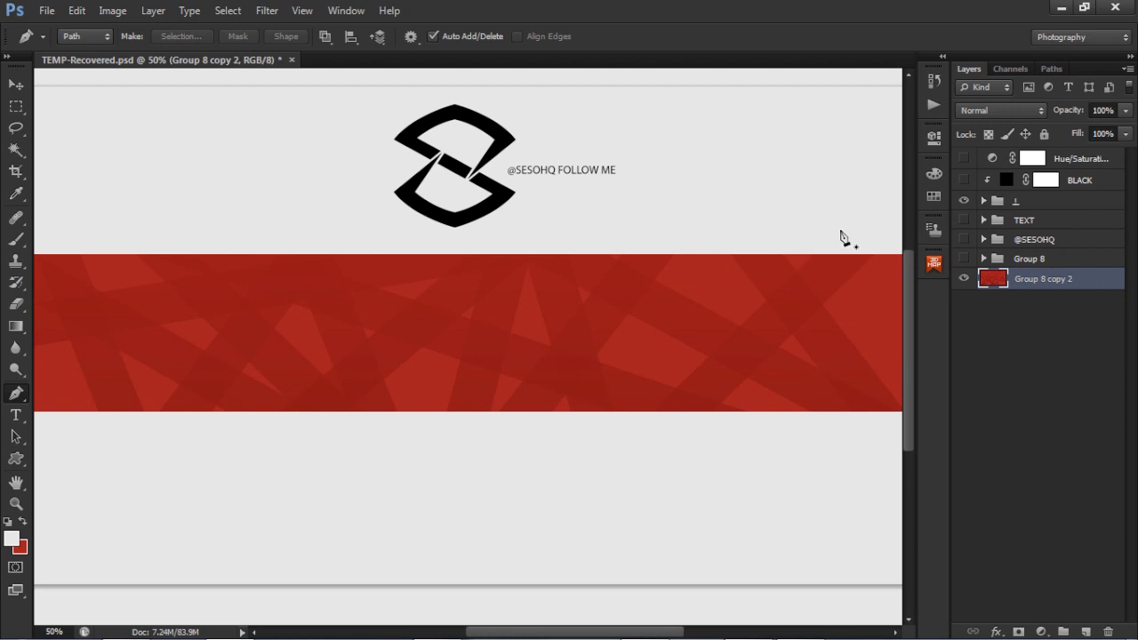
click(870, 201)
click(827, 327)
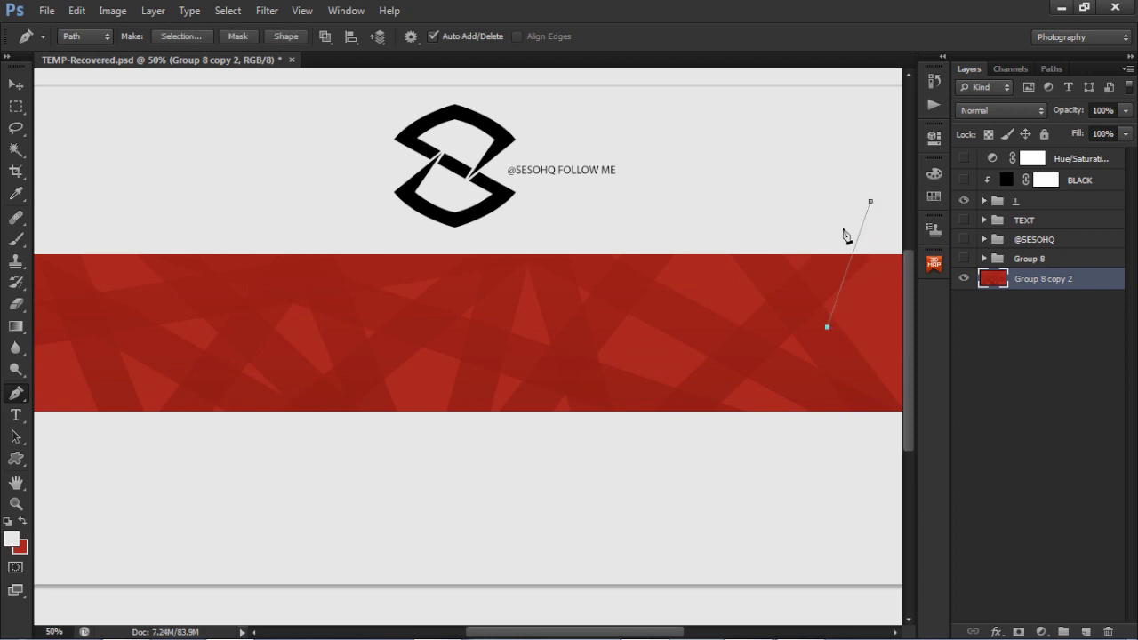
click(745, 273)
click(801, 195)
click(870, 203)
right_click(750, 268)
click(803, 323)
Draw a closed, jagged Pen path with sharp corners over the banner's upper area, running above its top edge
click(875, 211)
click(831, 336)
click(627, 388)
click(650, 295)
click(451, 388)
click(331, 324)
click(441, 293)
click(223, 287)
click(281, 215)
click(614, 191)
click(739, 186)
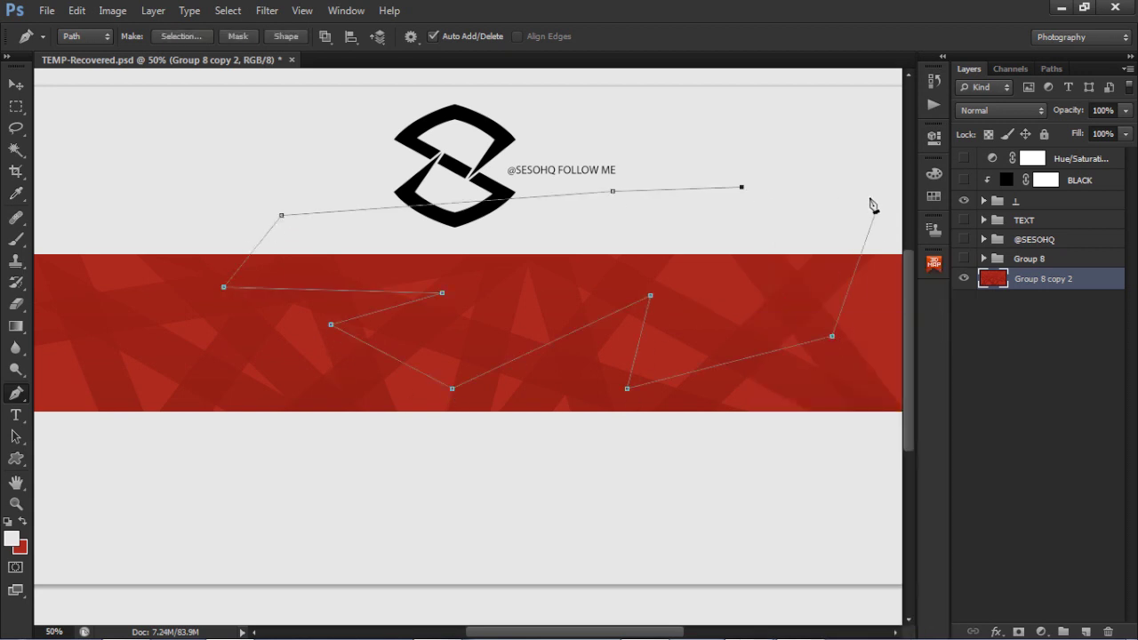
click(874, 212)
Convert the jagged path into a new anti-aliased selection with a 0-pixel feather radius
right_click(692, 297)
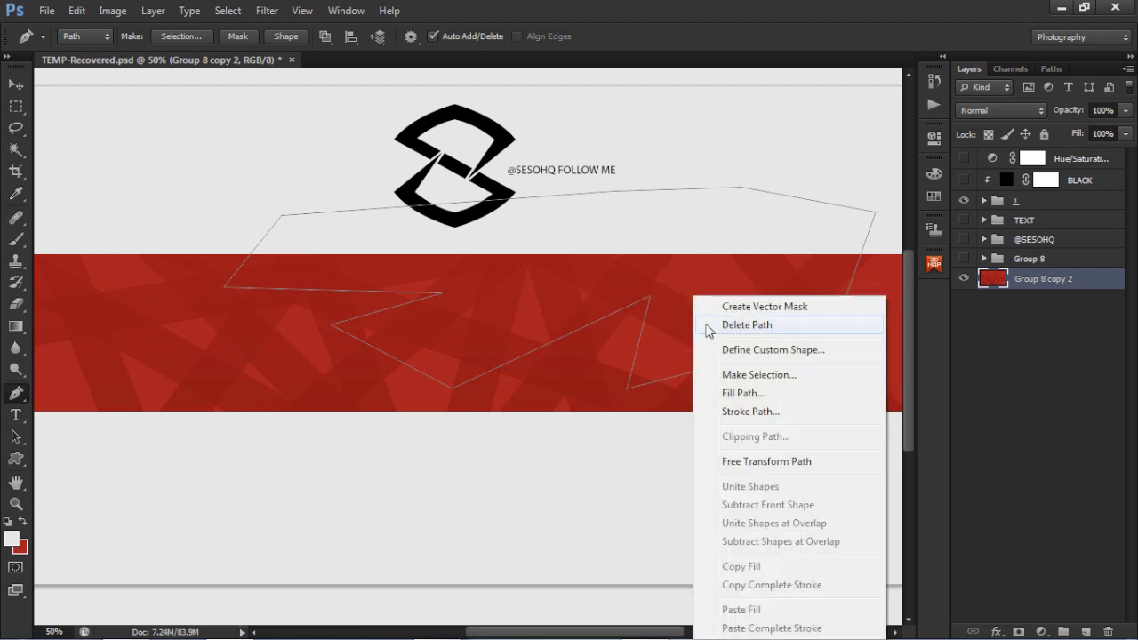
click(758, 375)
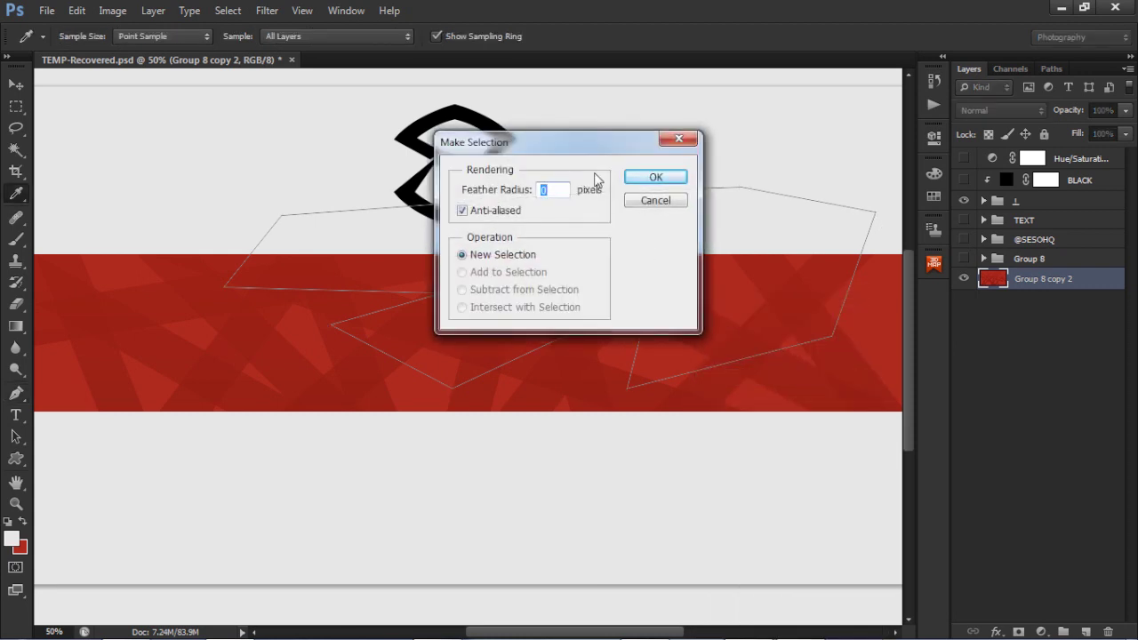
click(656, 176)
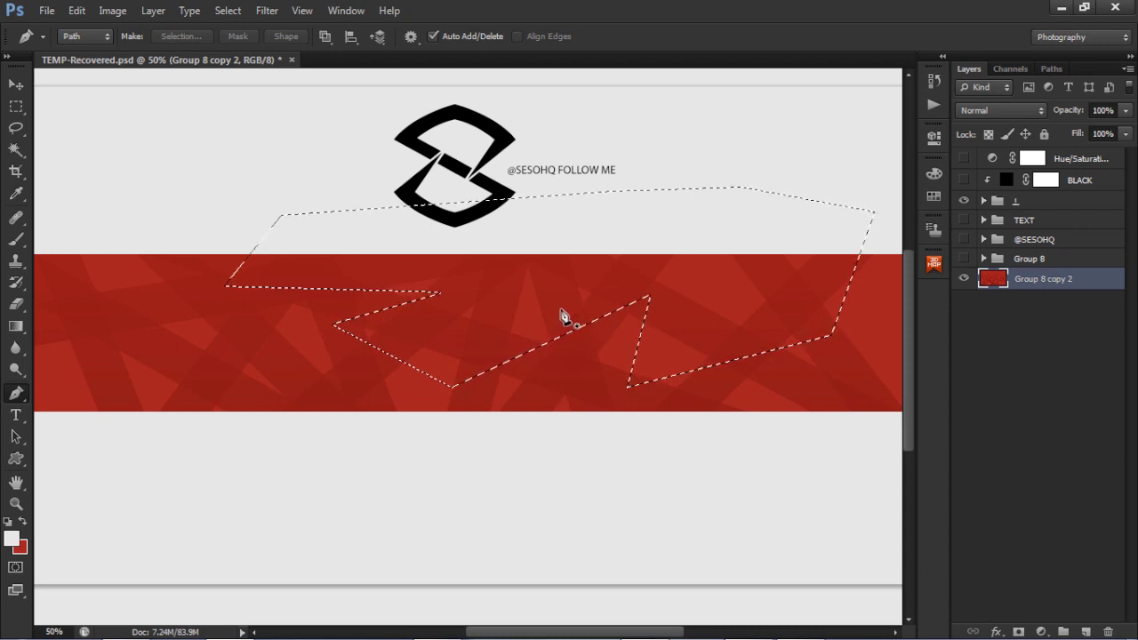
key(m)
click(16, 110)
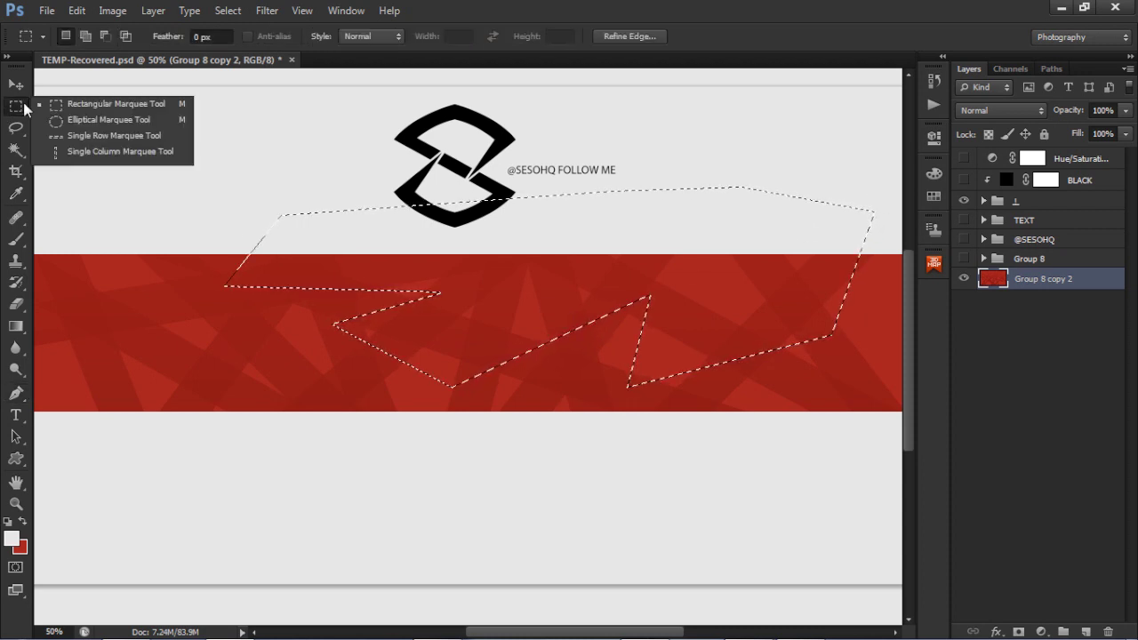
click(97, 104)
right_click(509, 303)
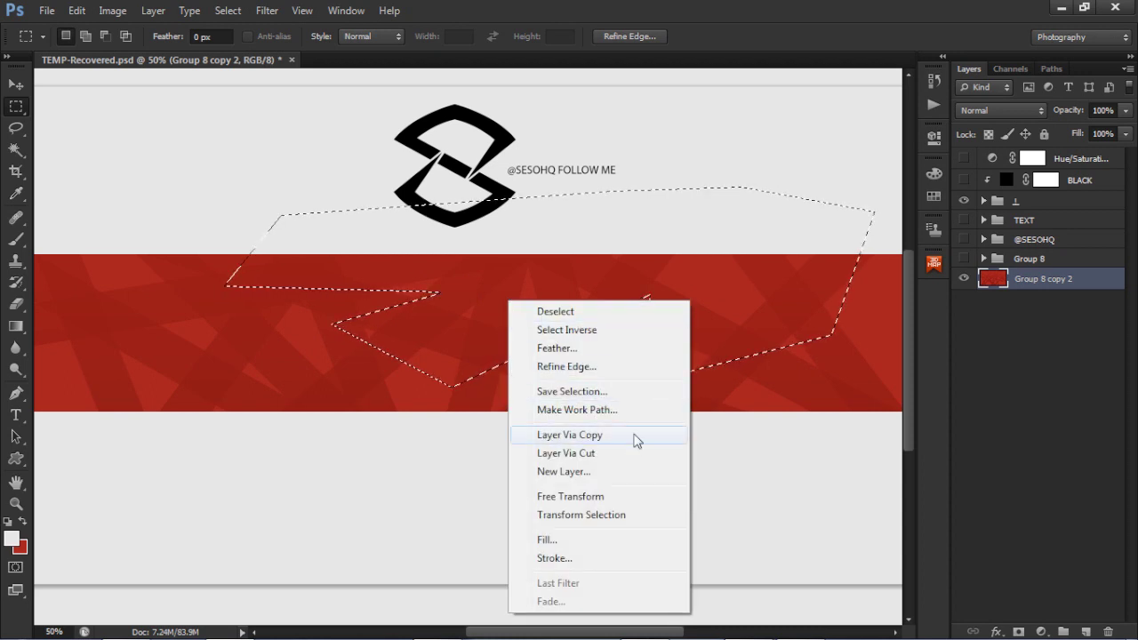
click(479, 307)
key(p)
right_click(506, 296)
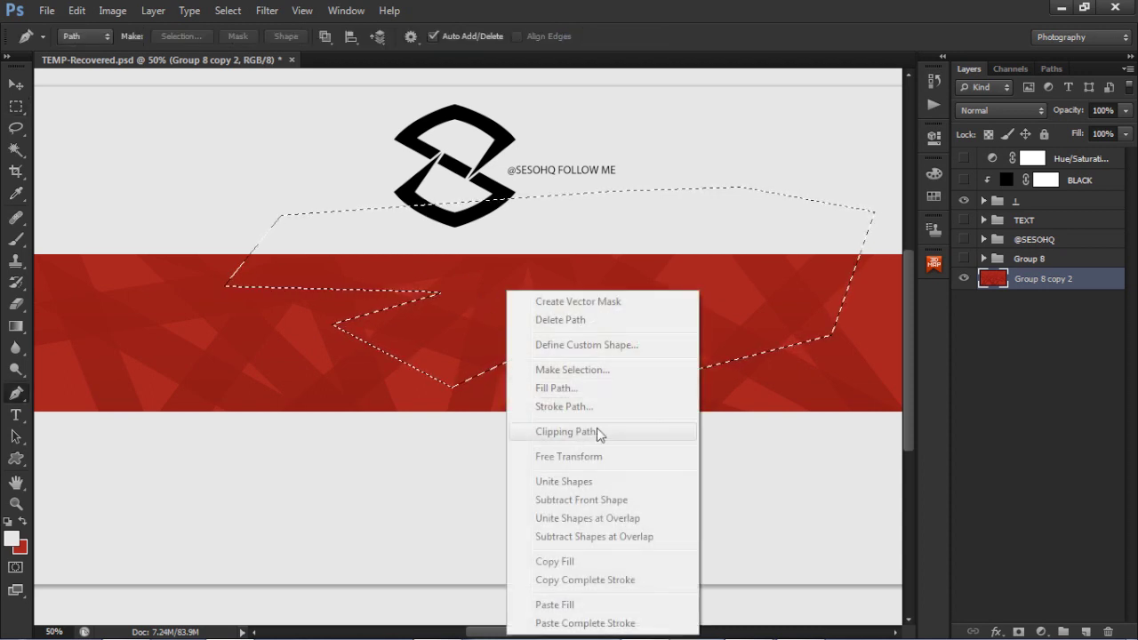
click(463, 334)
Copy the selected jagged area of the merged background onto a new layer
click(16, 106)
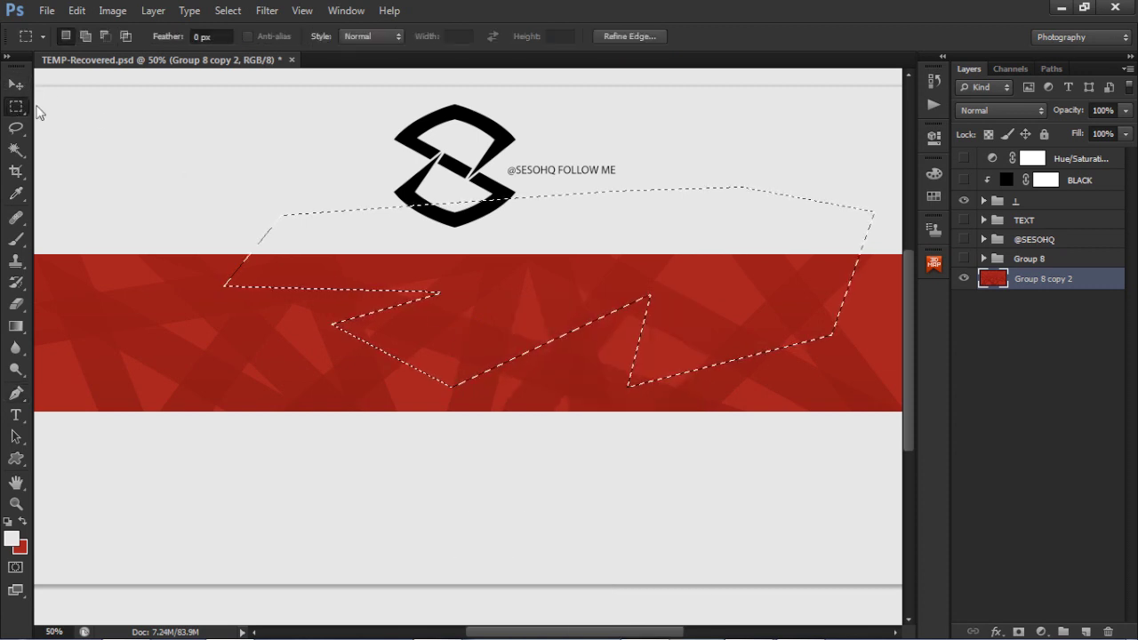
right_click(491, 314)
click(566, 448)
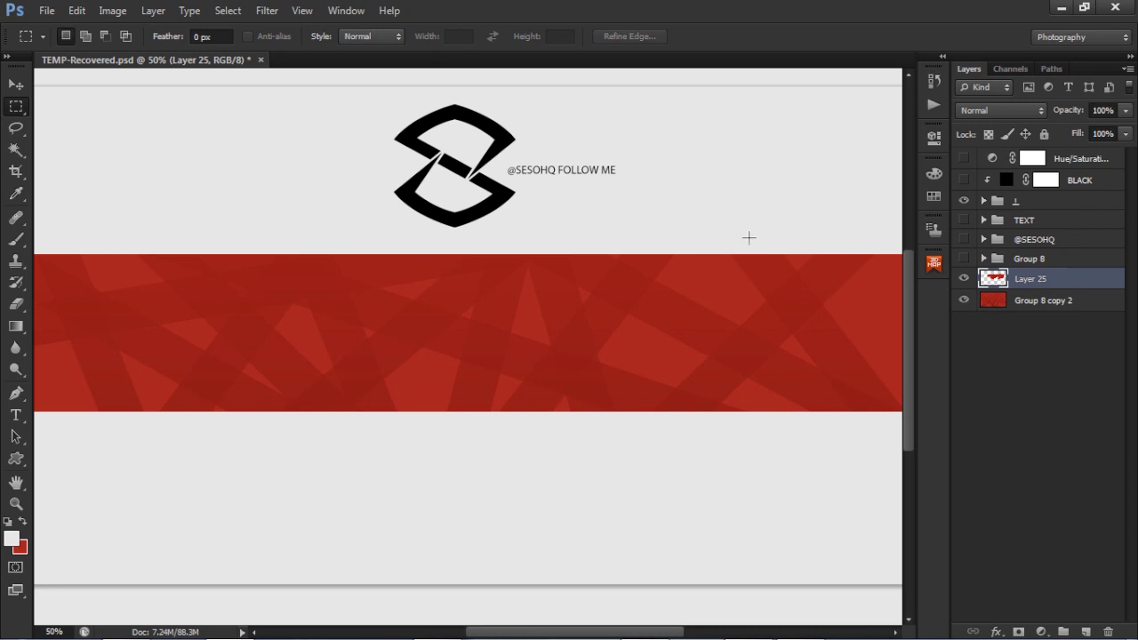
Add a Multiply Drop Shadow to Layer 25 with 0 px distance, 26 px size and 60% opacity
double_click(1088, 281)
click(686, 326)
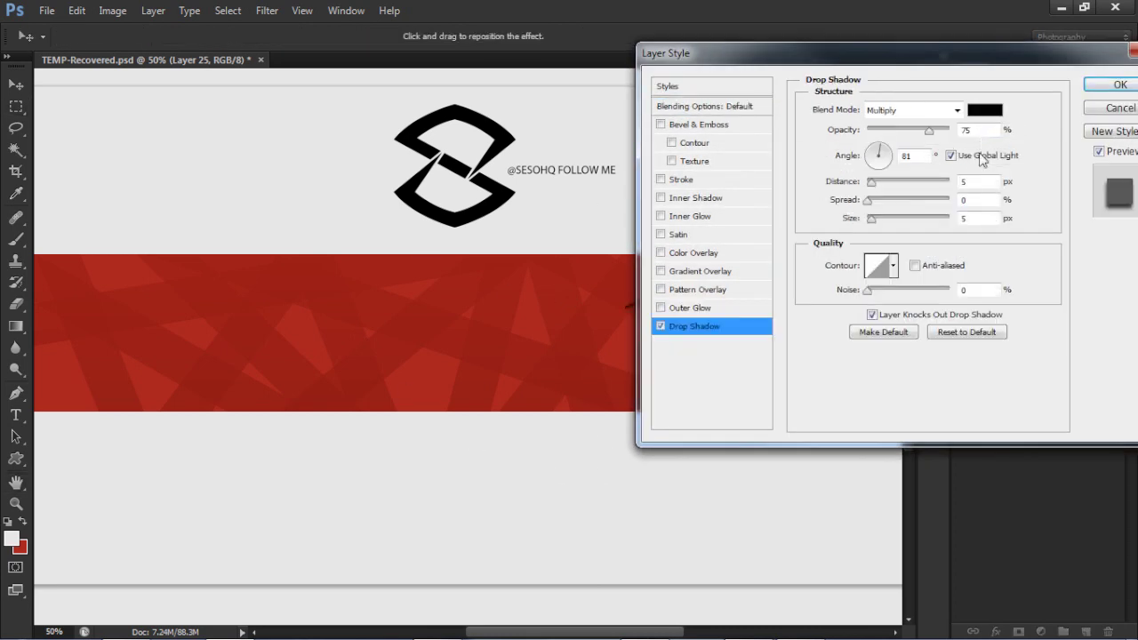
drag(901, 181, 867, 181)
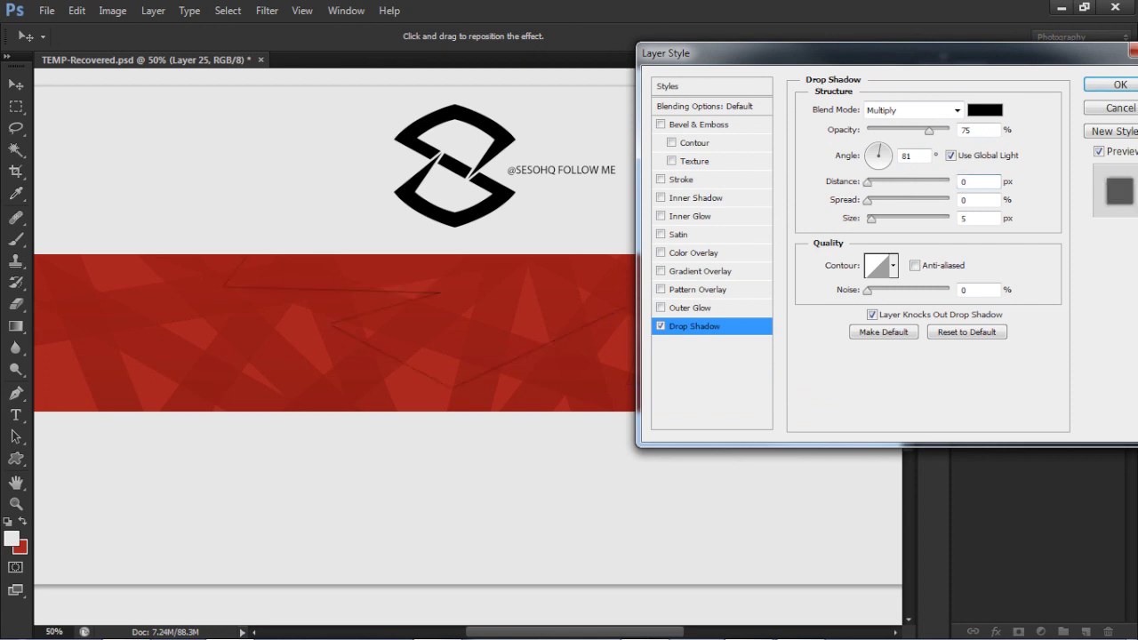
click(983, 218)
text(26)
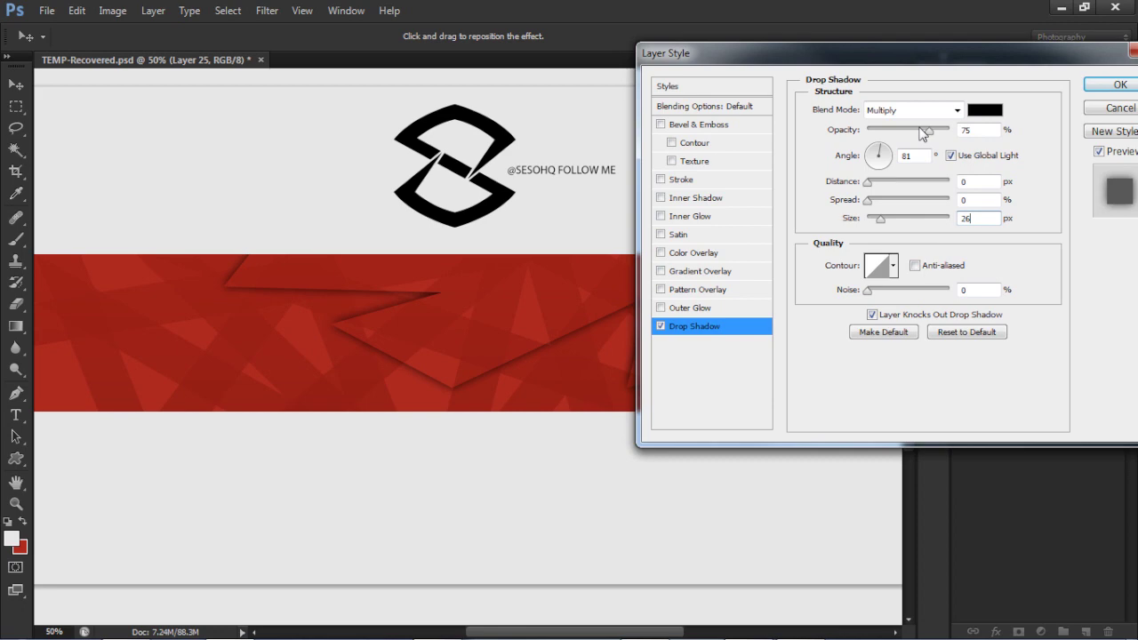
click(973, 131)
text(60)
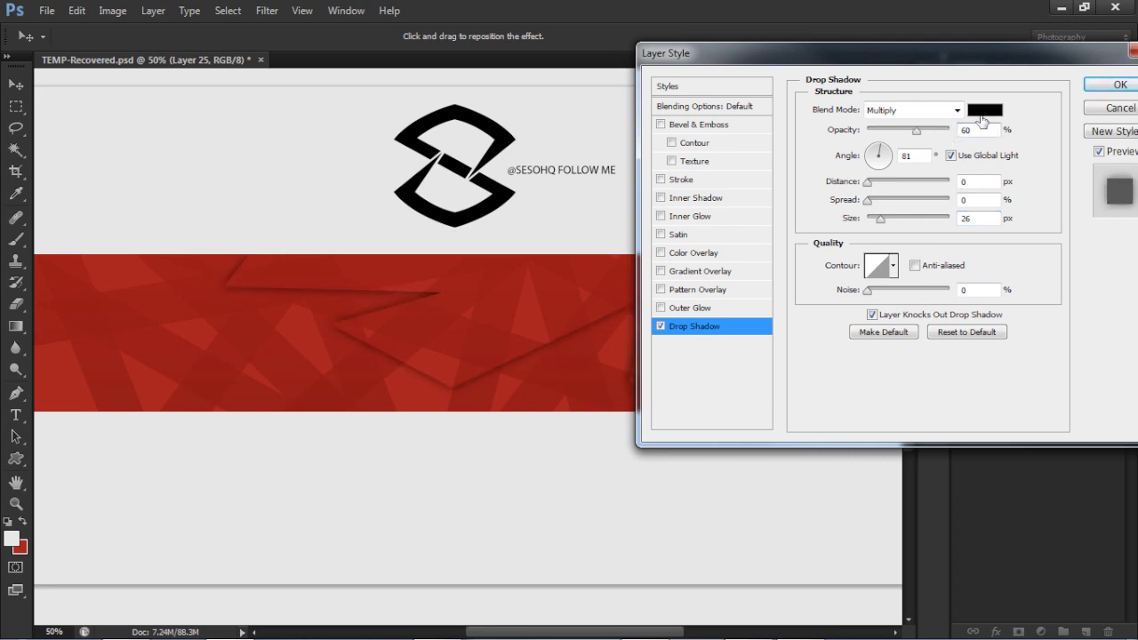
Change the shadow colour to a slightly darker shade of the banner's sampled red, apply it, and copy Layer 25's style
click(985, 112)
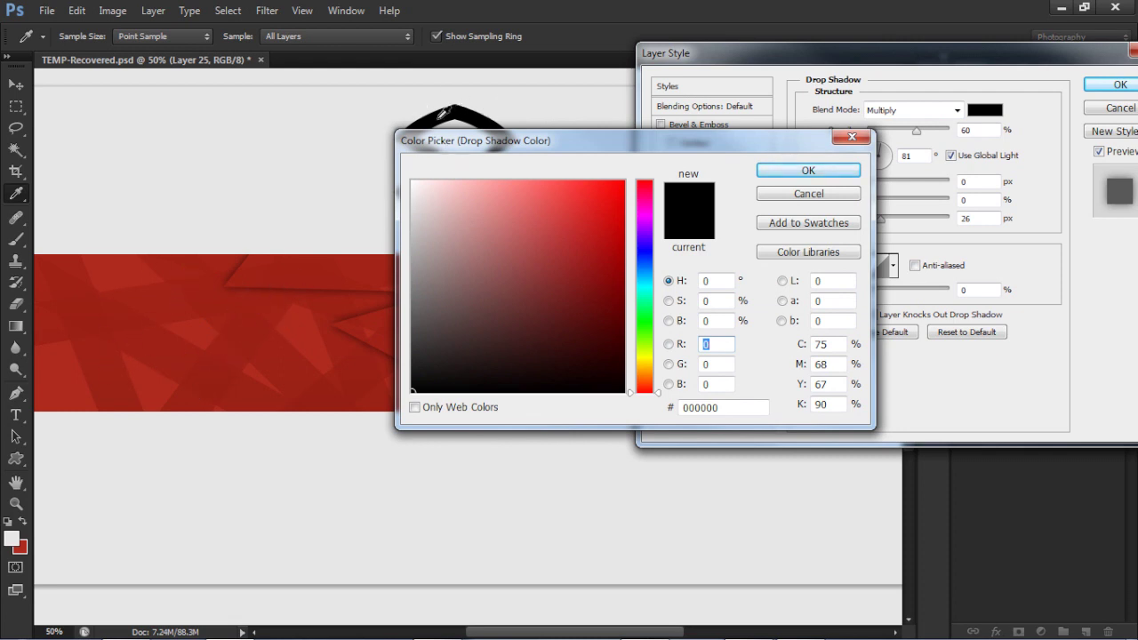
click(101, 298)
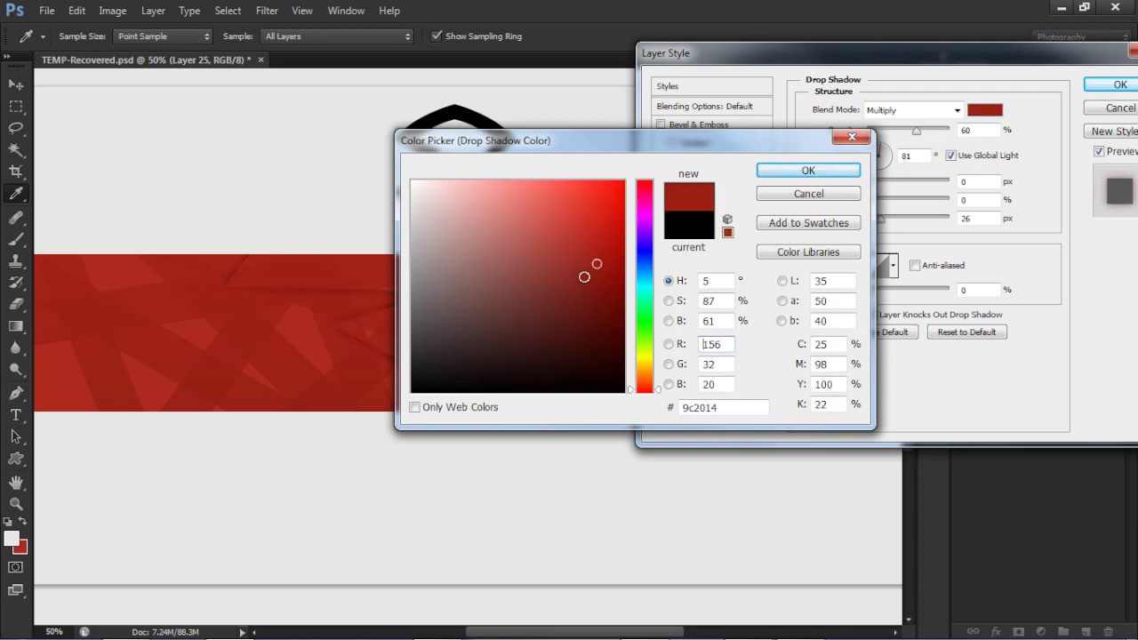
drag(600, 264, 592, 285)
click(808, 170)
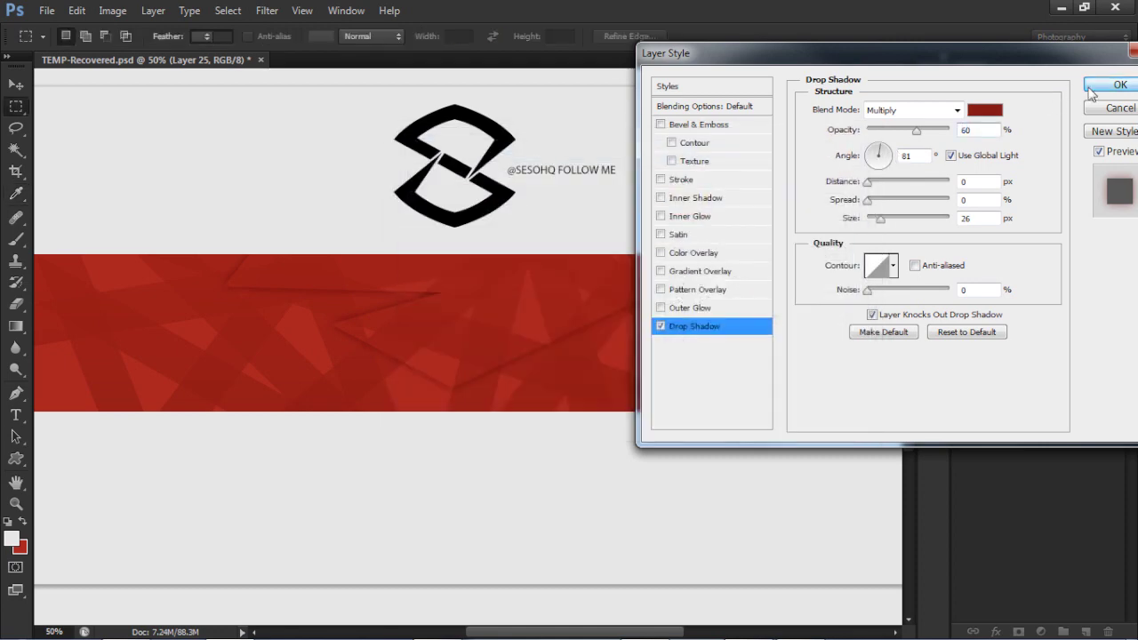
click(1092, 86)
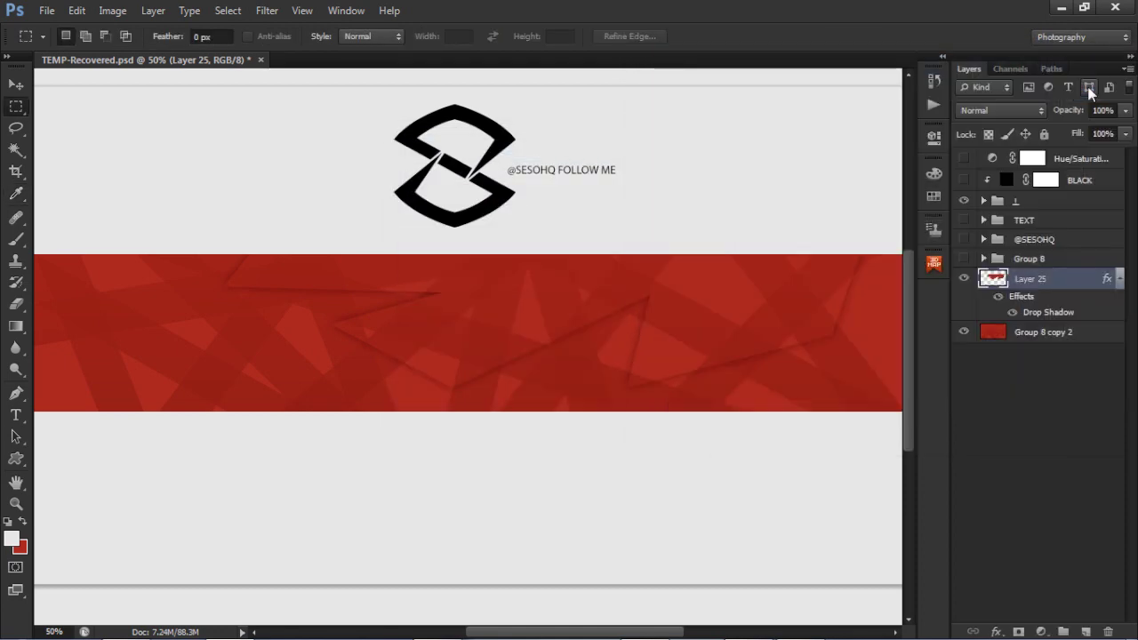
right_click(1060, 287)
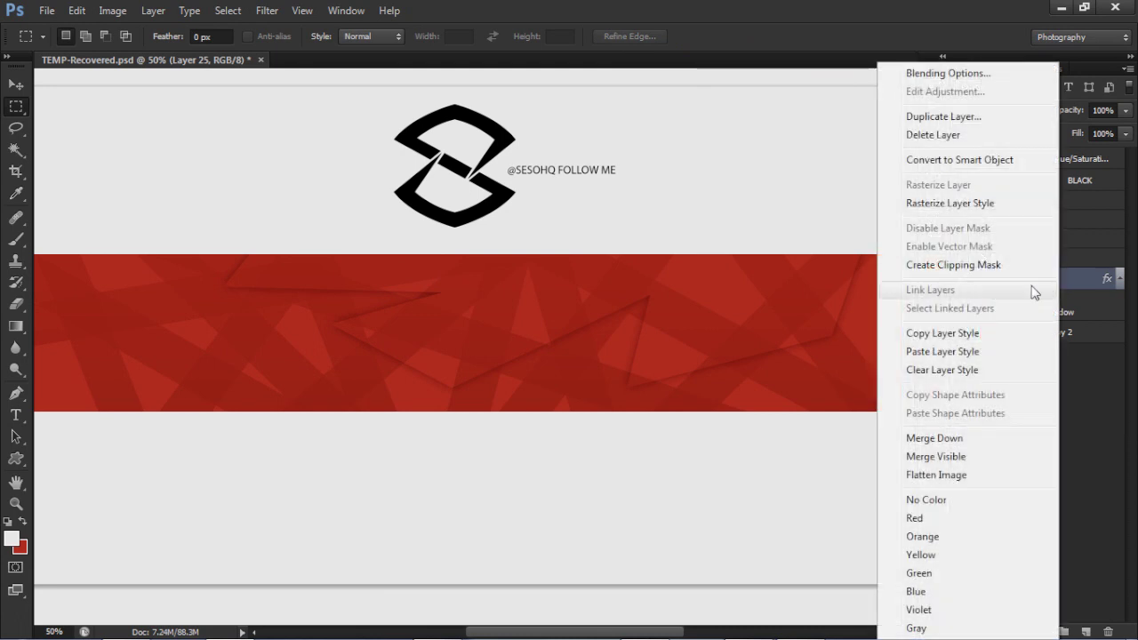
click(916, 334)
With Group 8 copy 2 active, draw a closed jagged Pen path over the banner's lower area, extending below its bottom edge
click(1058, 339)
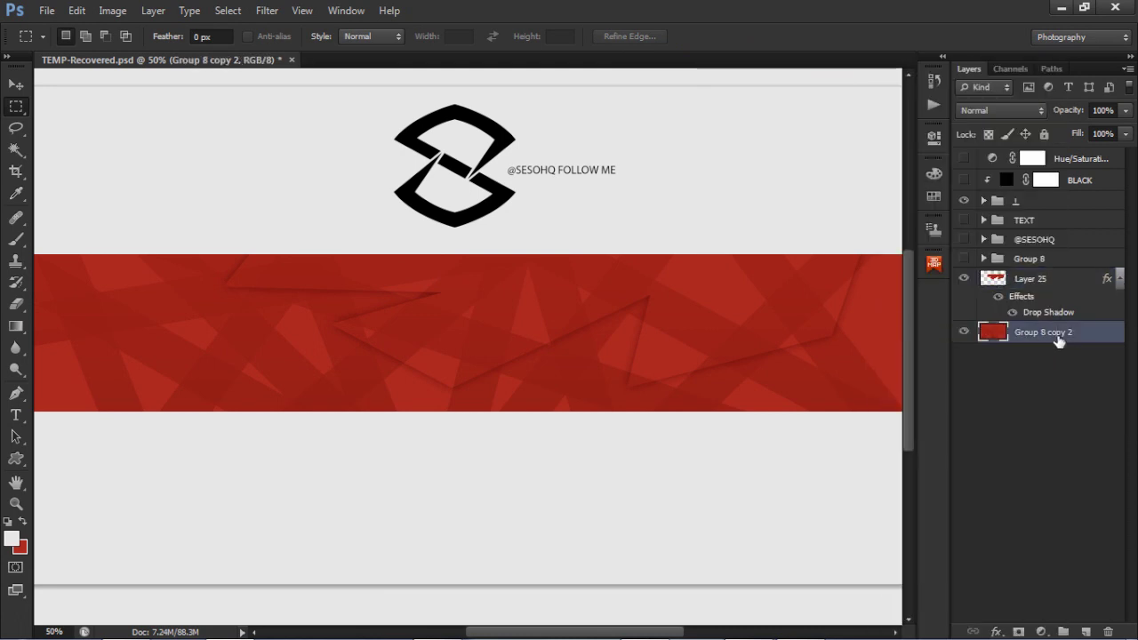
key(p)
click(842, 440)
click(843, 322)
click(655, 372)
click(509, 384)
click(495, 290)
click(327, 361)
click(243, 295)
click(63, 379)
click(175, 380)
click(277, 458)
click(771, 477)
click(843, 440)
right_click(614, 299)
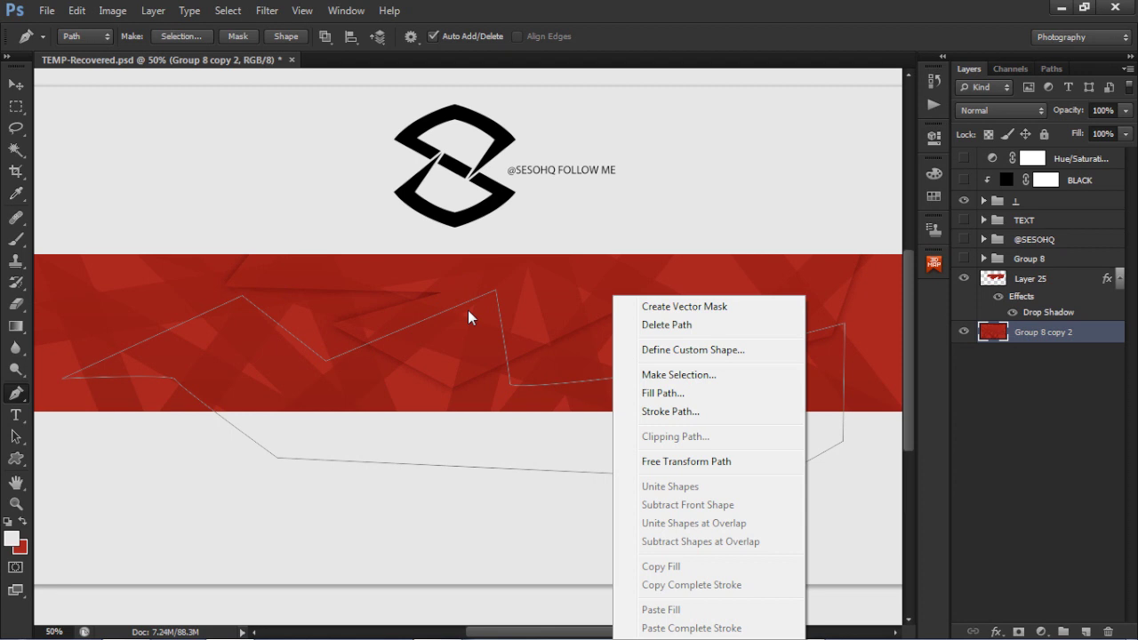
click(569, 226)
click(523, 206)
mouse_move(727, 198)
mouse_down()
mouse_move(820, 274)
mouse_move(716, 246)
mouse_move(736, 197)
mouse_up()
key(ctrl+alt+z)
key(ctrl+alt+z)
key(ctrl+alt+z)
Make a new anti-aliased selection from the lower jagged path with a 0-pixel feather radius
right_click(654, 295)
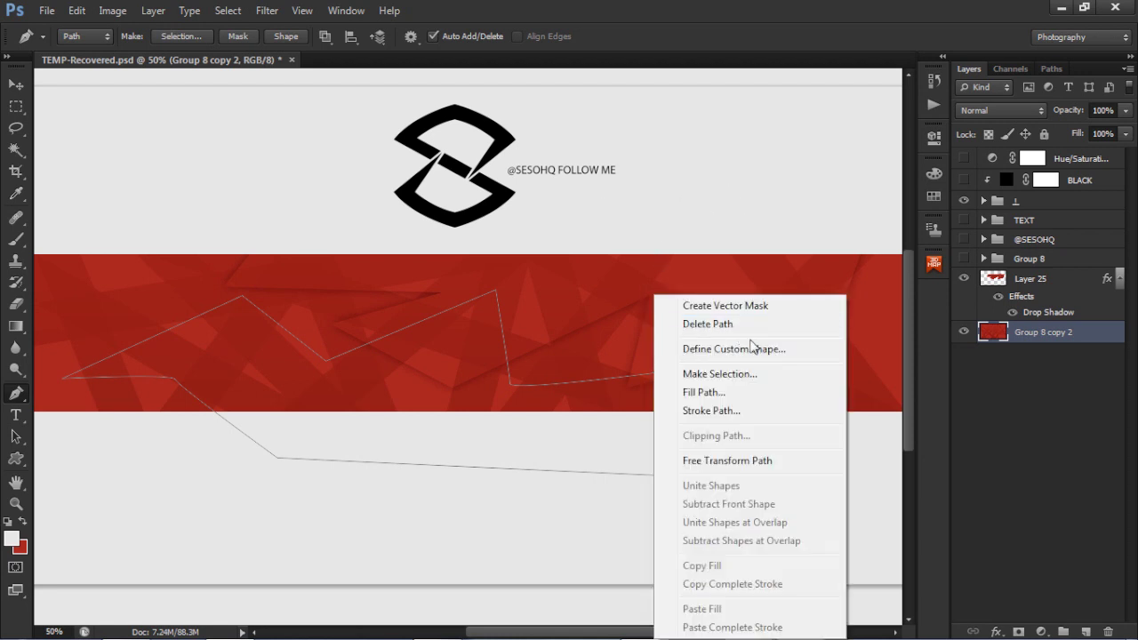
click(720, 374)
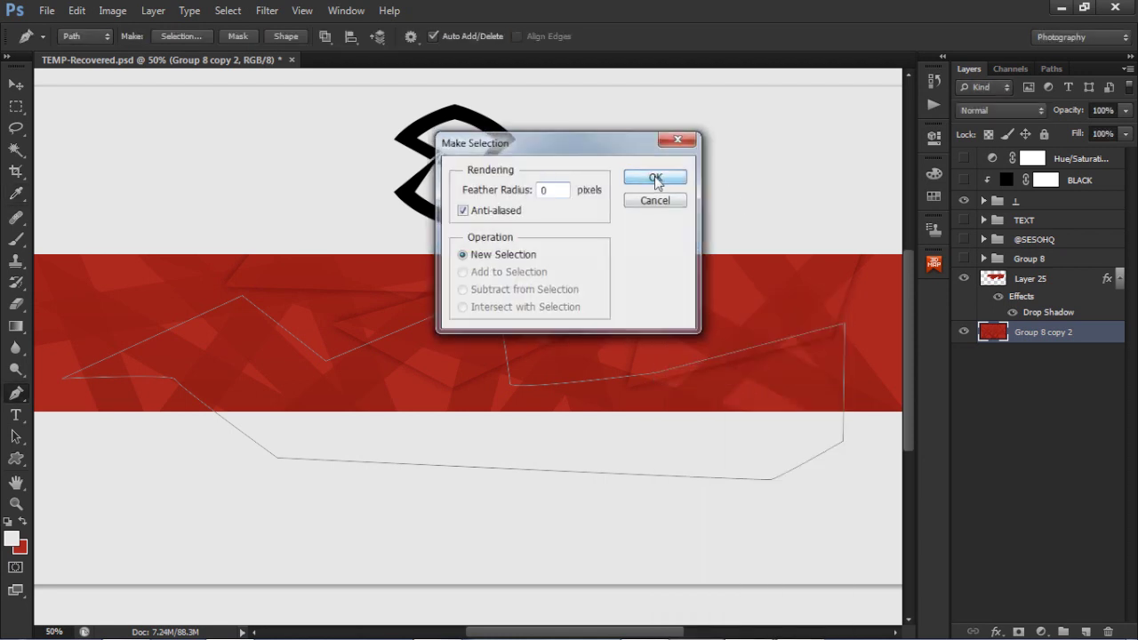
click(655, 179)
Copy the lower selection onto a new layer and paste the copied drop shadow style onto it
key(m)
right_click(549, 279)
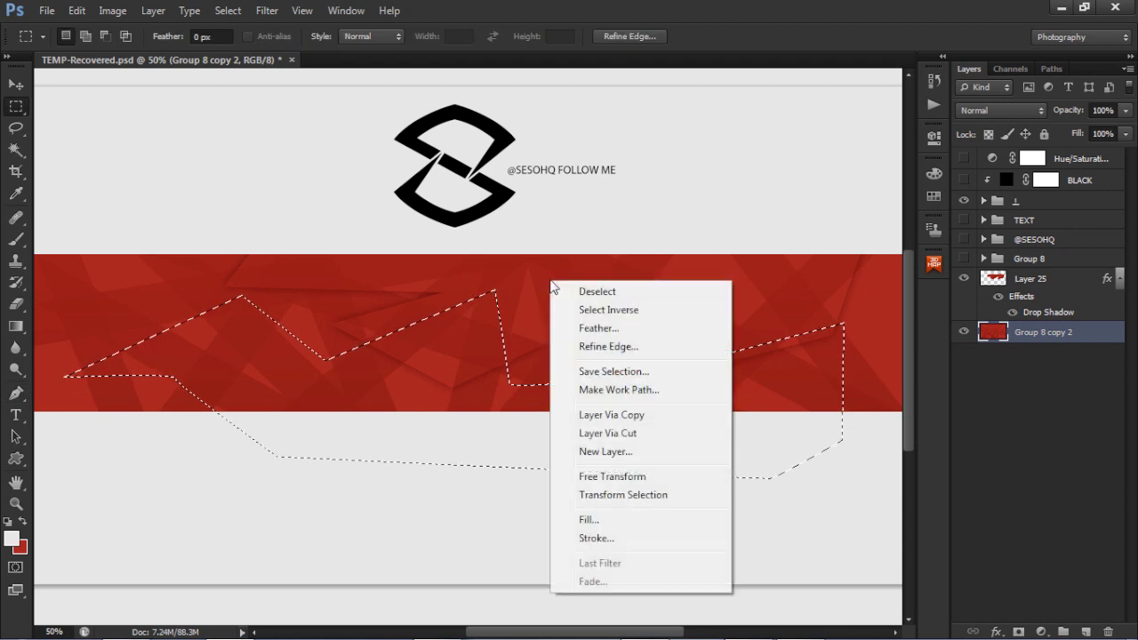
click(603, 415)
right_click(1072, 343)
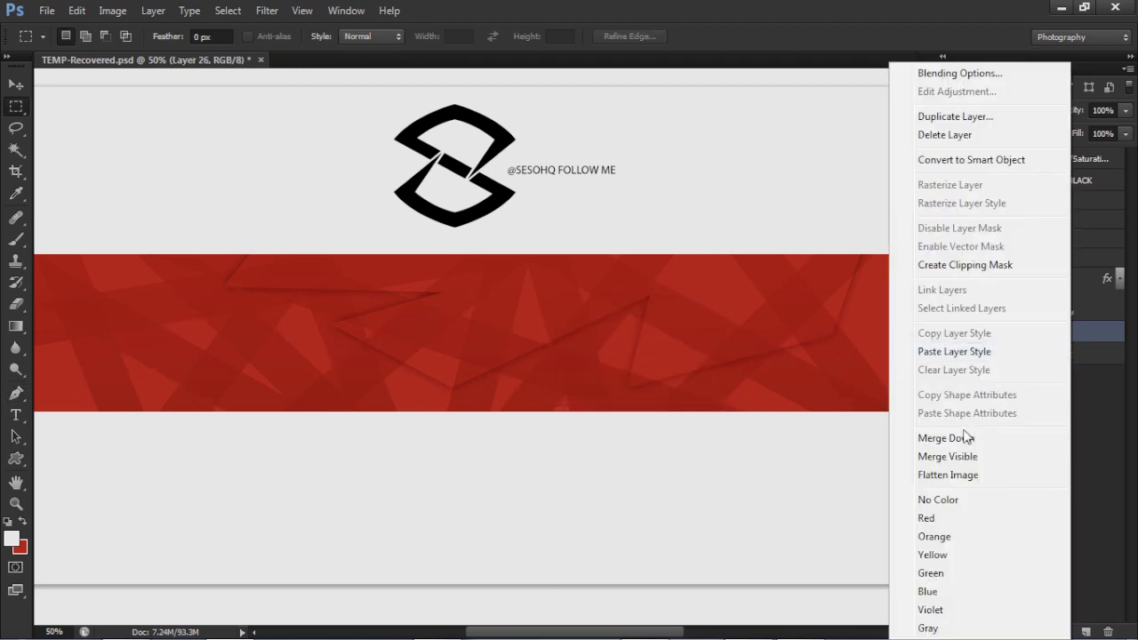
click(976, 354)
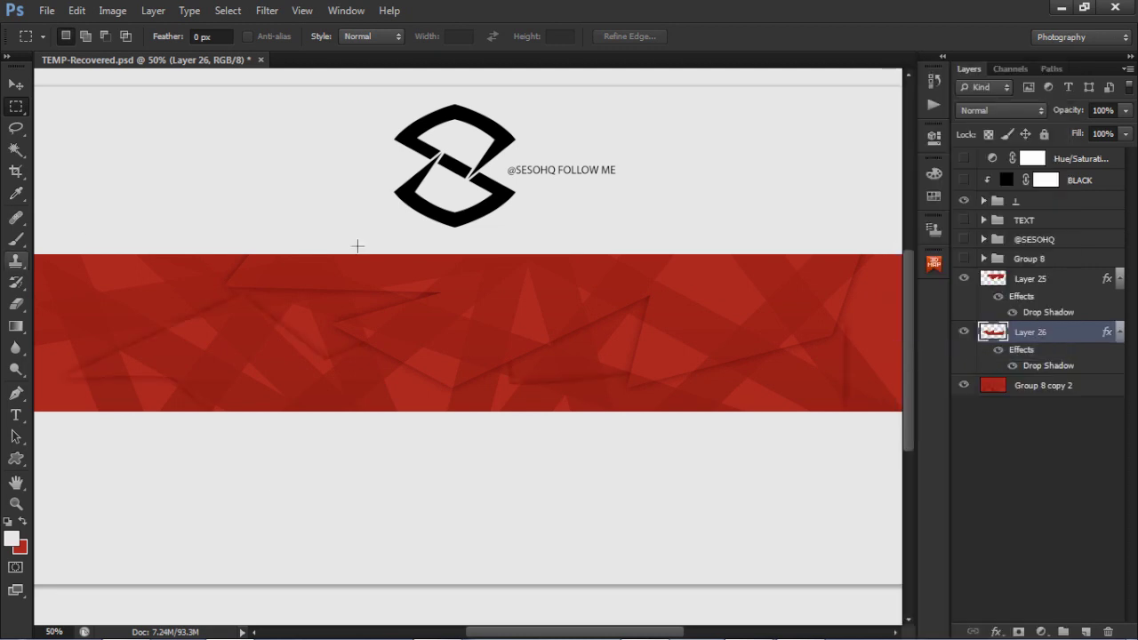
With Group 8 copy 2 active, draw another closed angular Pen path across nearly the full width of the banner's upper area
click(1066, 385)
key(p)
click(874, 211)
click(853, 343)
click(705, 286)
click(457, 347)
click(415, 226)
click(91, 299)
click(80, 240)
click(612, 194)
click(874, 211)
Turn the wide upper path into a selection
right_click(782, 331)
click(836, 374)
key(Return)
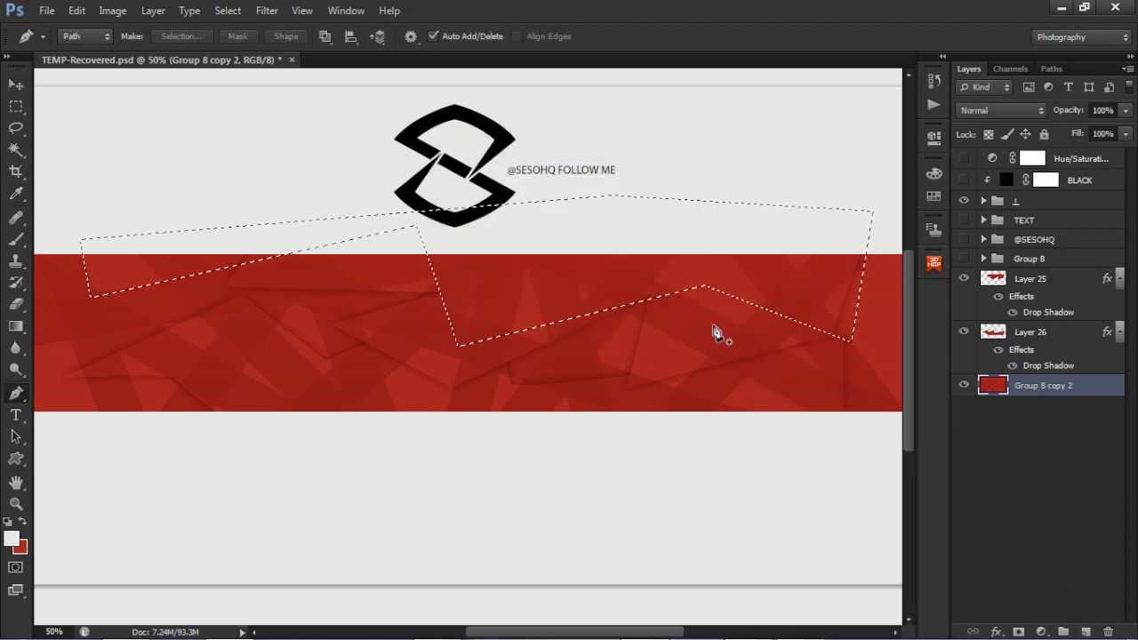
Copy the wide upper selection onto a new layer and give it the copied drop shadow style
key(m)
right_click(717, 329)
click(775, 149)
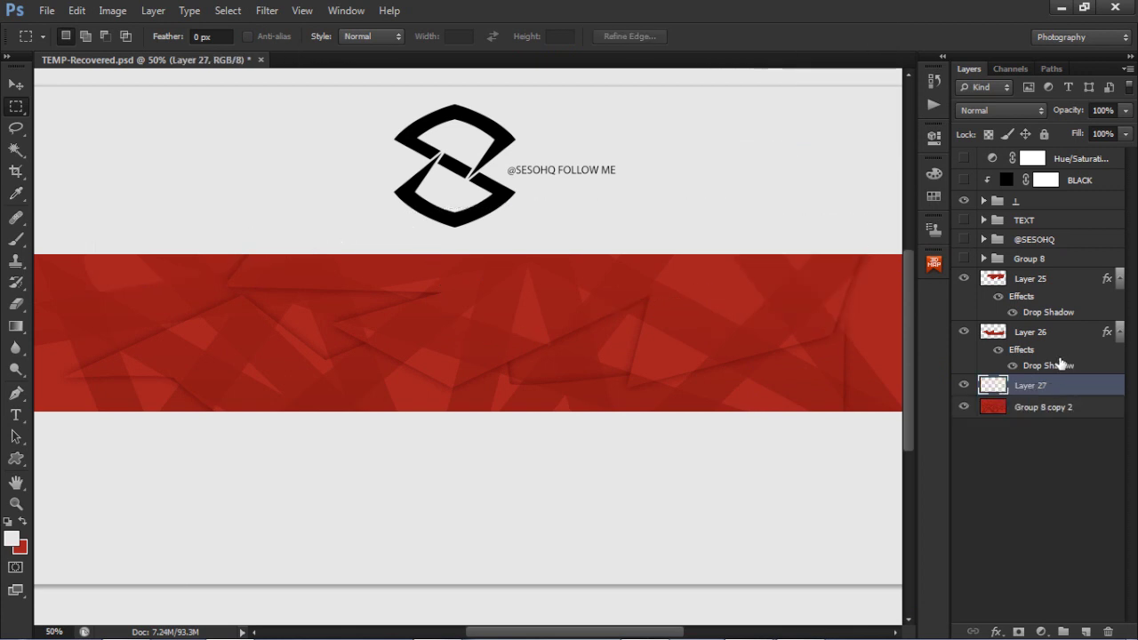
right_click(1050, 385)
click(889, 352)
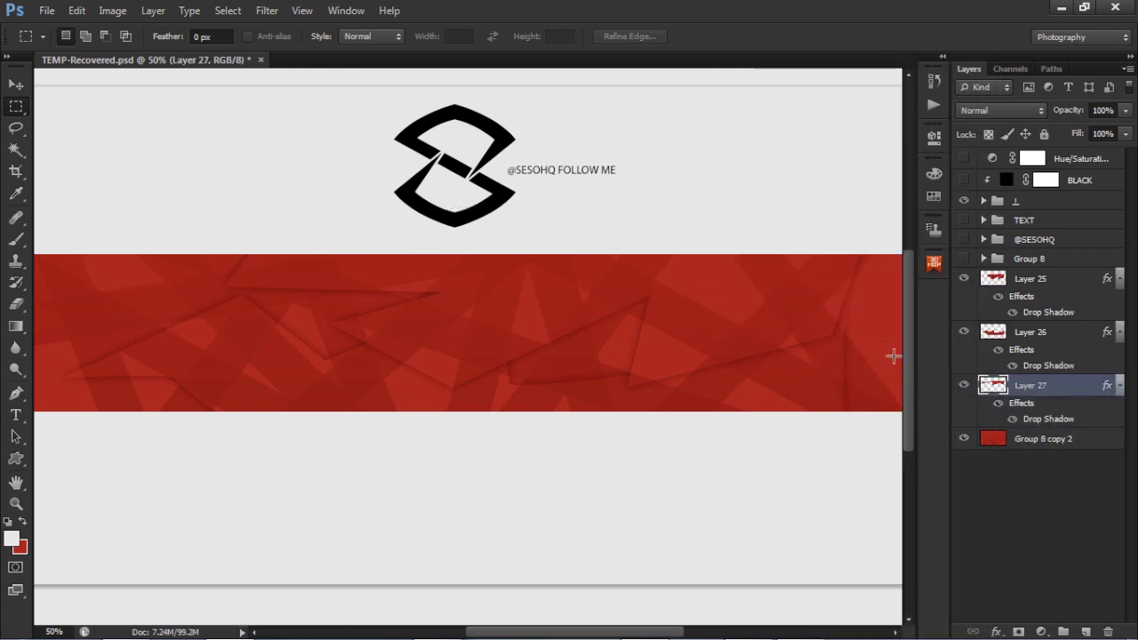
With Group 8 copy 2 active, draw a closed angular Pen path running diagonally from the banner's lower left to its upper middle
click(1039, 440)
key(p)
click(63, 425)
drag(127, 307, 138, 308)
click(325, 376)
click(459, 229)
click(686, 214)
drag(722, 307, 731, 303)
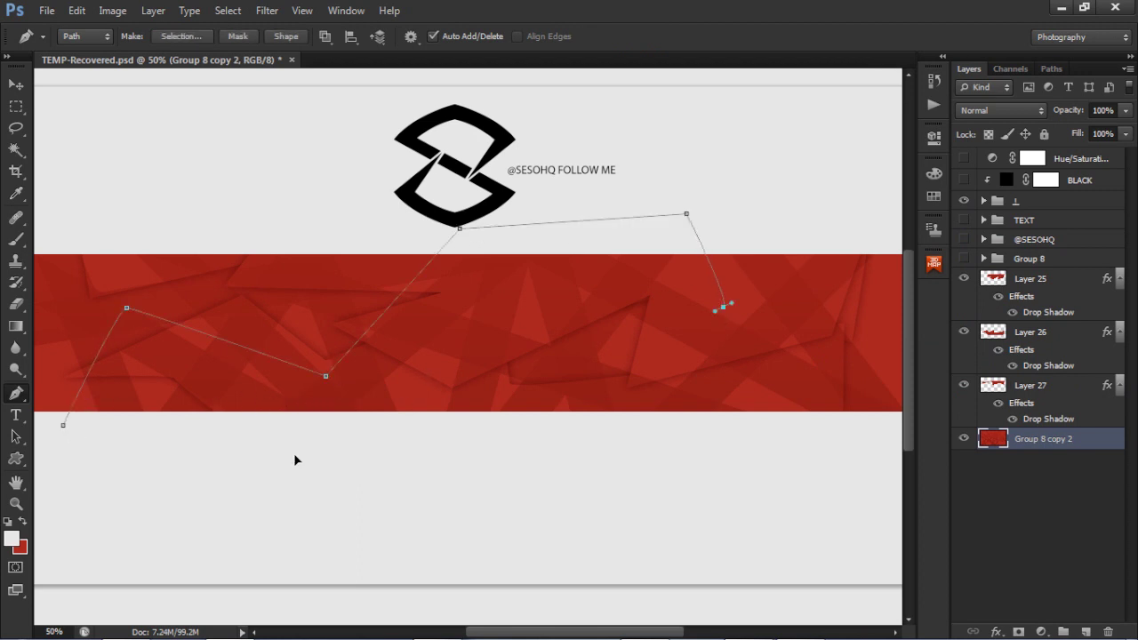
click(65, 425)
Turn the diagonal path into a selection
right_click(419, 299)
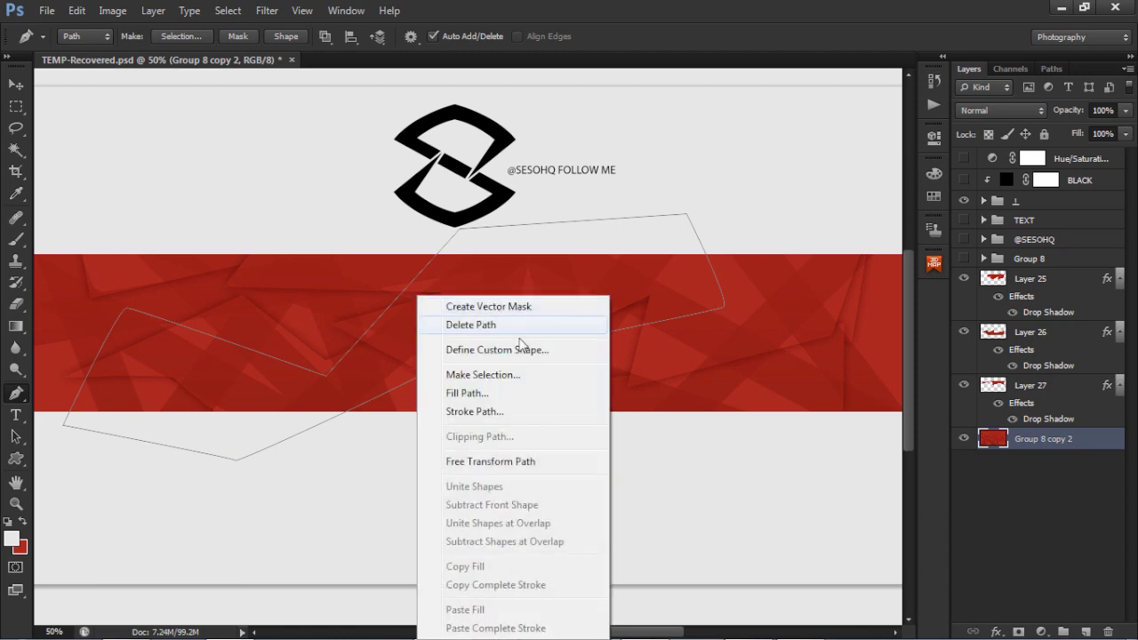
click(483, 374)
key(Return)
Copy the diagonal selection onto a new layer and paste the copied drop shadow style onto it
key(m)
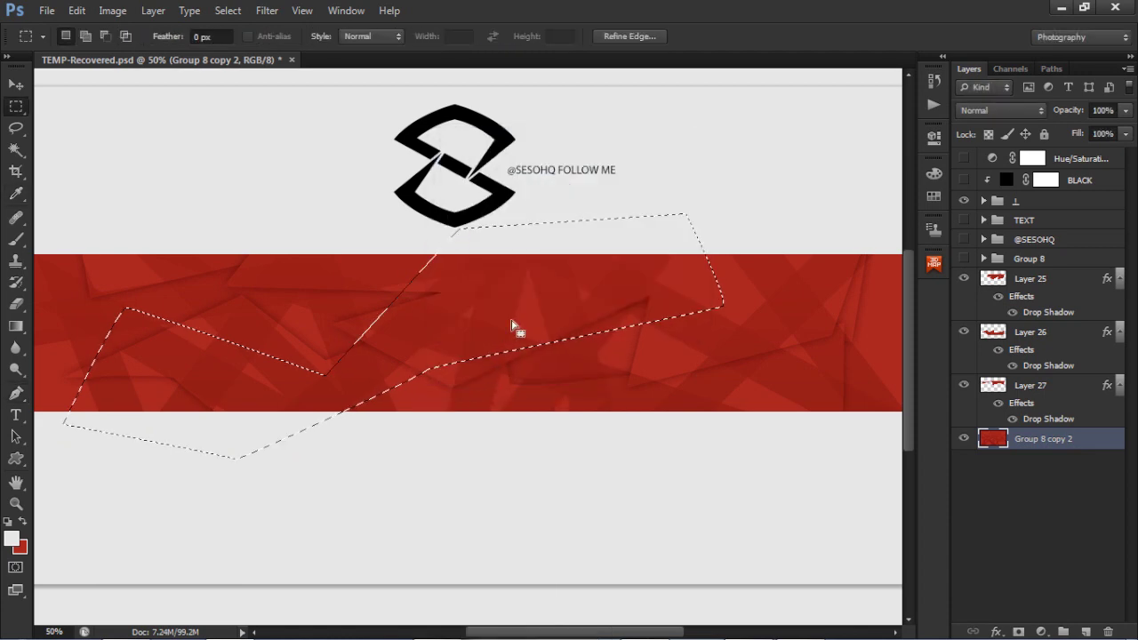
right_click(514, 326)
click(584, 455)
right_click(1072, 437)
click(948, 353)
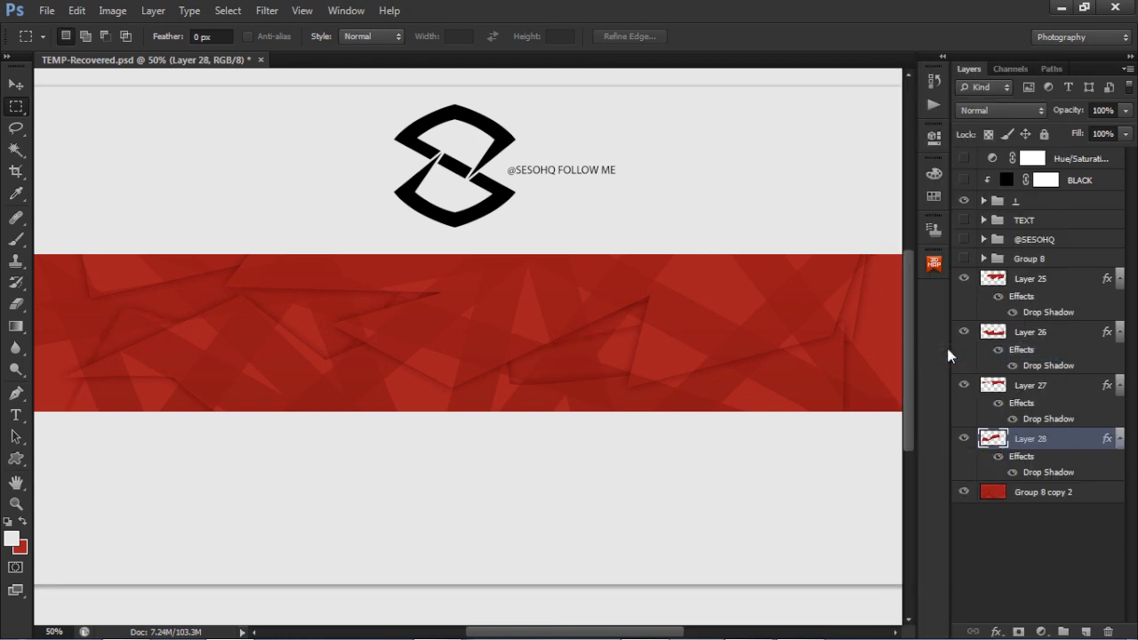
On Group 8 copy 2, draw a closed jagged Pen path across nearly the full width of the banner's lower half
click(1013, 491)
key(p)
click(858, 431)
click(756, 324)
click(555, 370)
click(424, 320)
click(268, 332)
click(177, 480)
click(82, 336)
click(49, 451)
click(571, 540)
click(859, 432)
Turn the jagged lower path into a selection
right_click(611, 283)
click(702, 362)
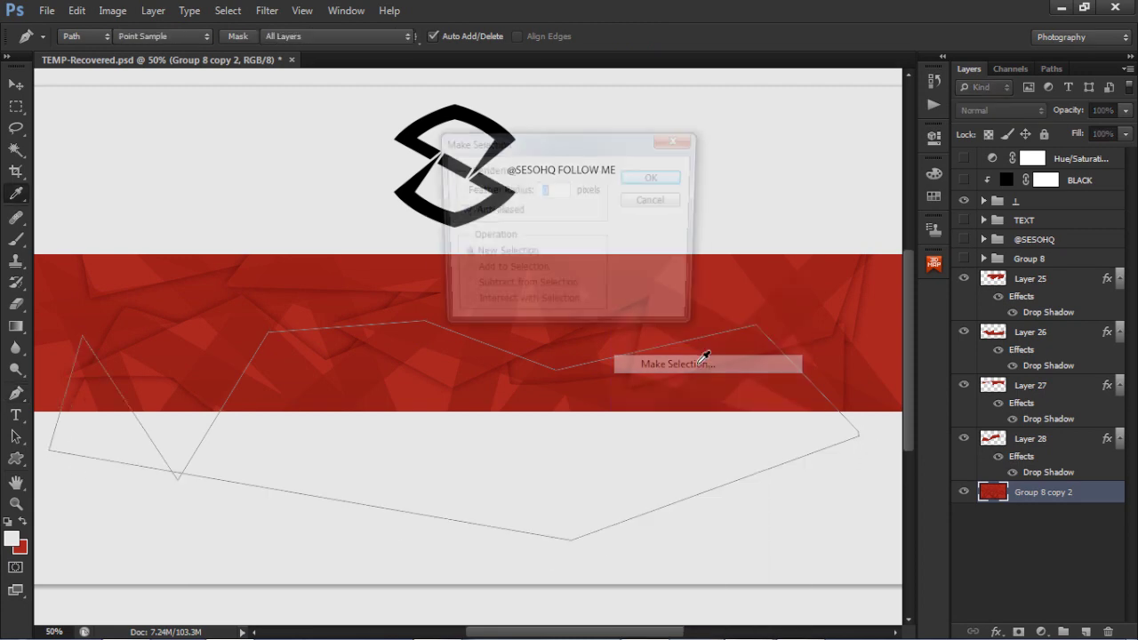
key(Return)
Copy the jagged lower selection onto a new layer and give it the copied drop shadow style
right_click(493, 299)
click(341, 331)
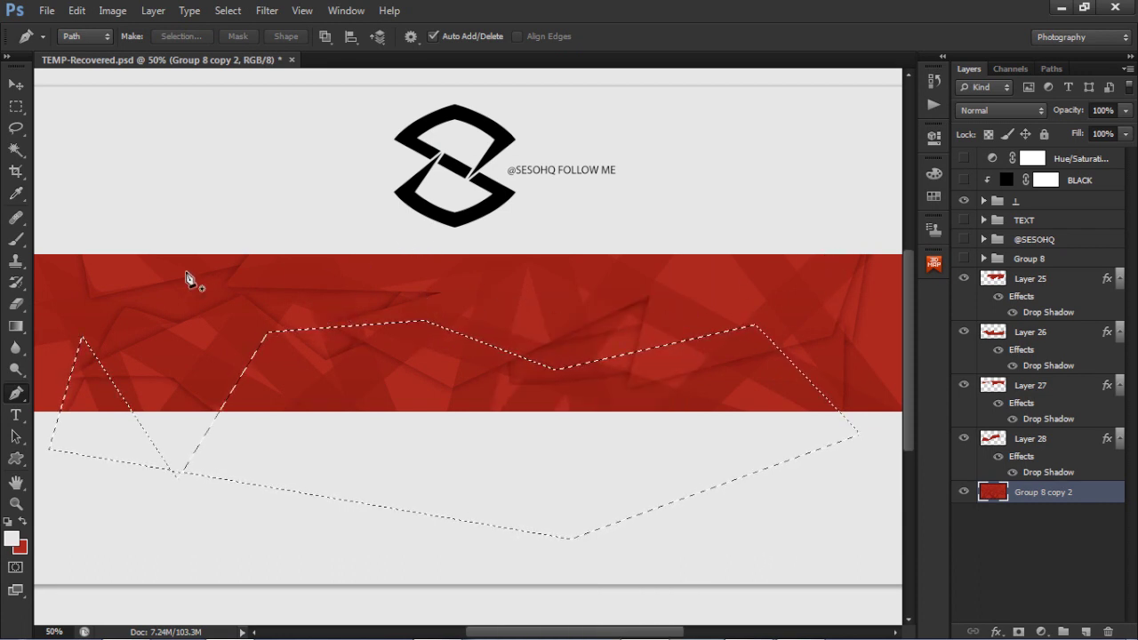
right_click(415, 354)
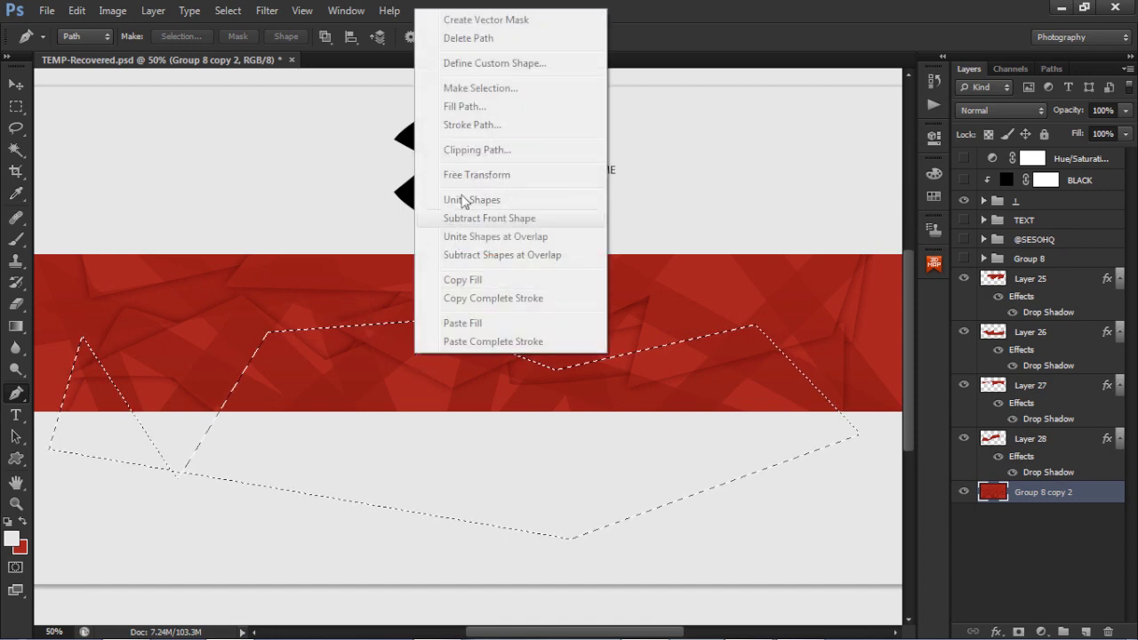
key(Escape)
key(m)
right_click(521, 303)
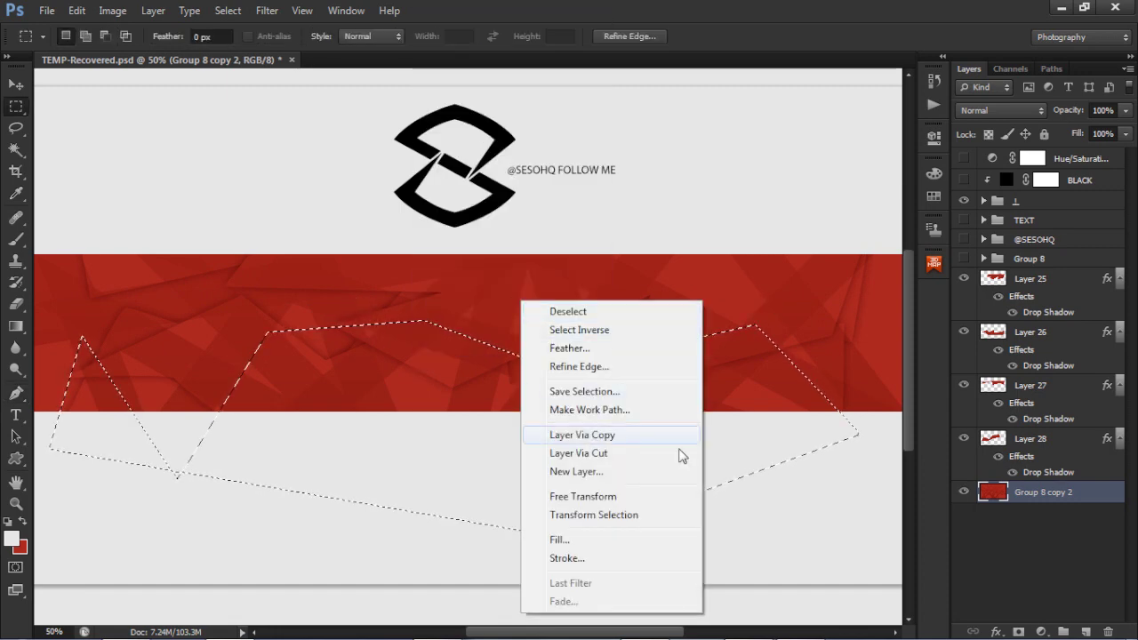
click(595, 439)
right_click(1031, 492)
click(902, 351)
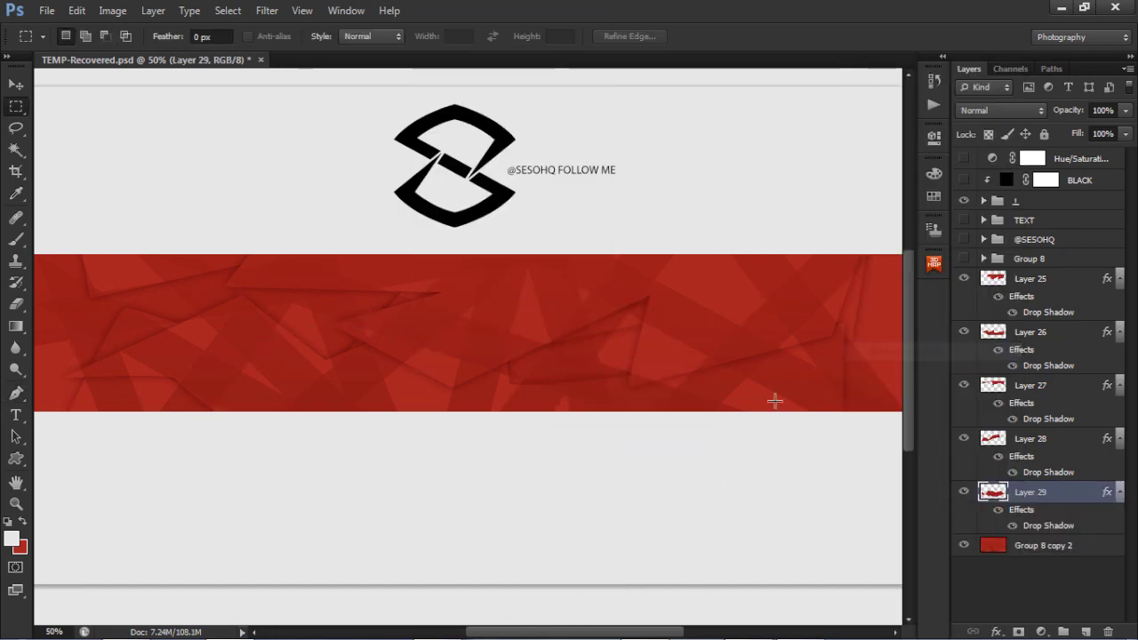
Move Layer 29 above Layer 25 so it sits on top of the other shadowed pieces
key(v)
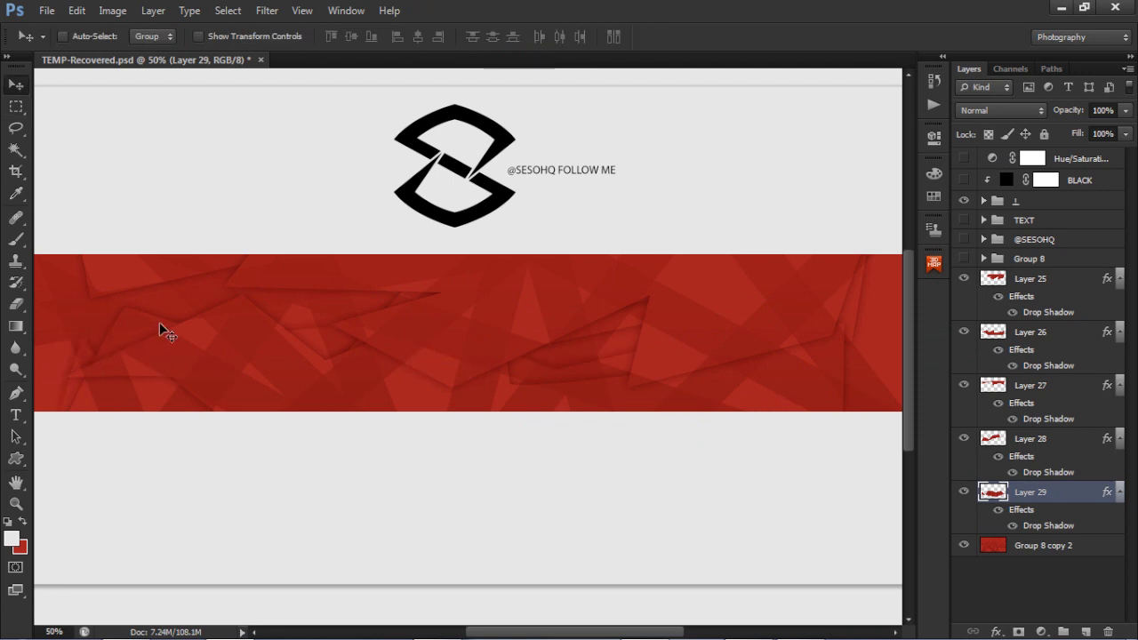
drag(1096, 498, 1051, 270)
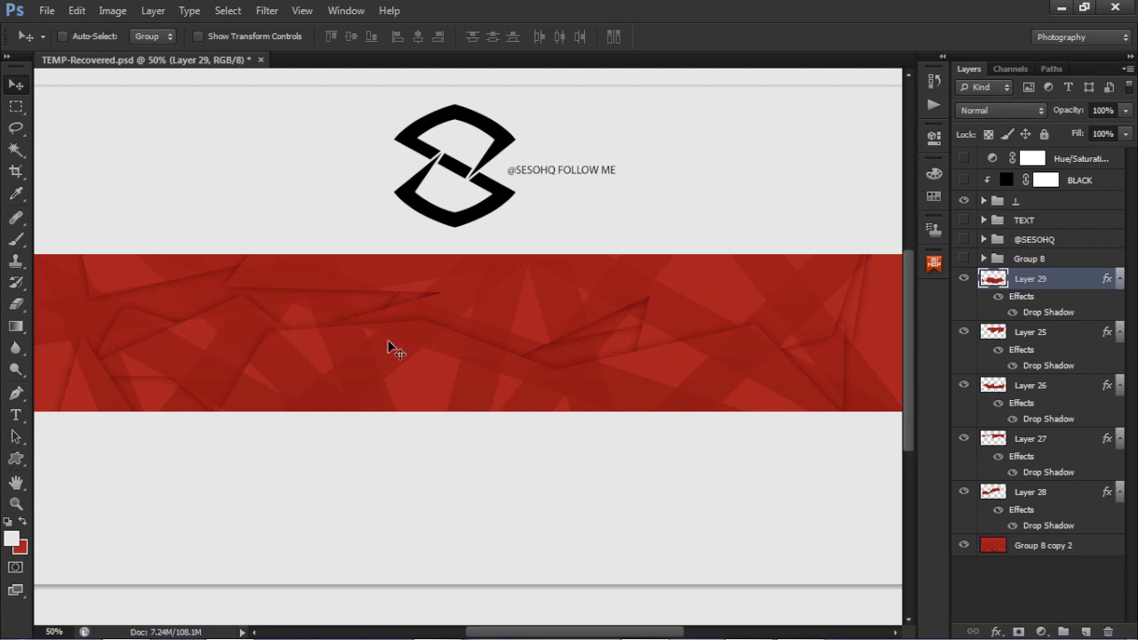
drag(401, 349, 325, 355)
Group Layers 25 to 29 with Group 8 copy 2, and merge a duplicate of that group into a single layer
shift+click(1041, 545)
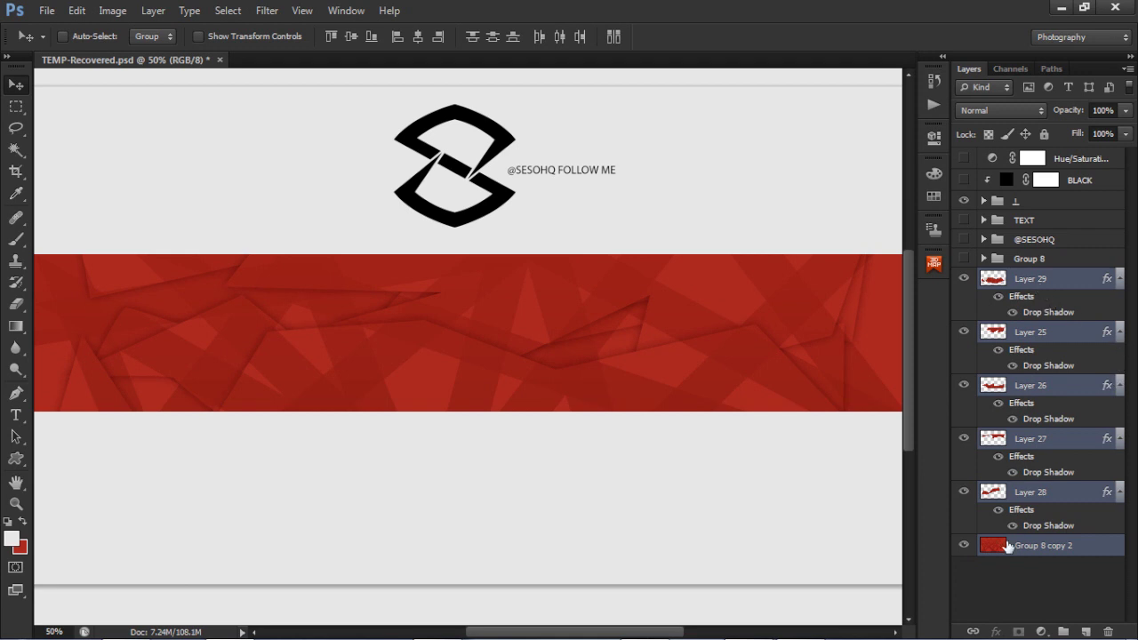
key(ctrl+g)
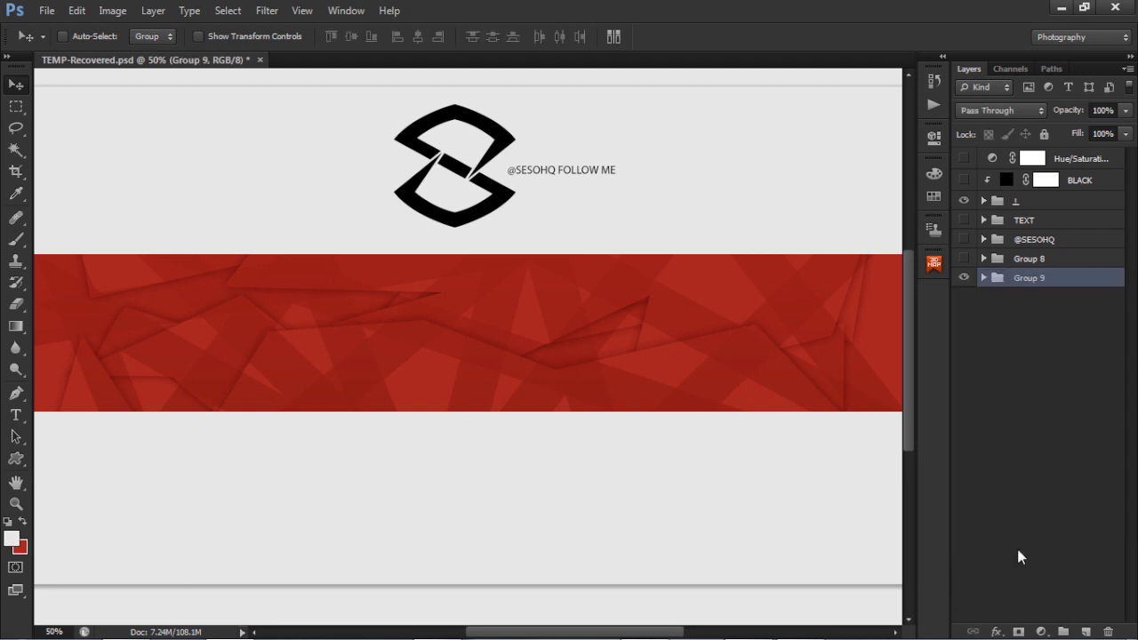
key(ctrl+j)
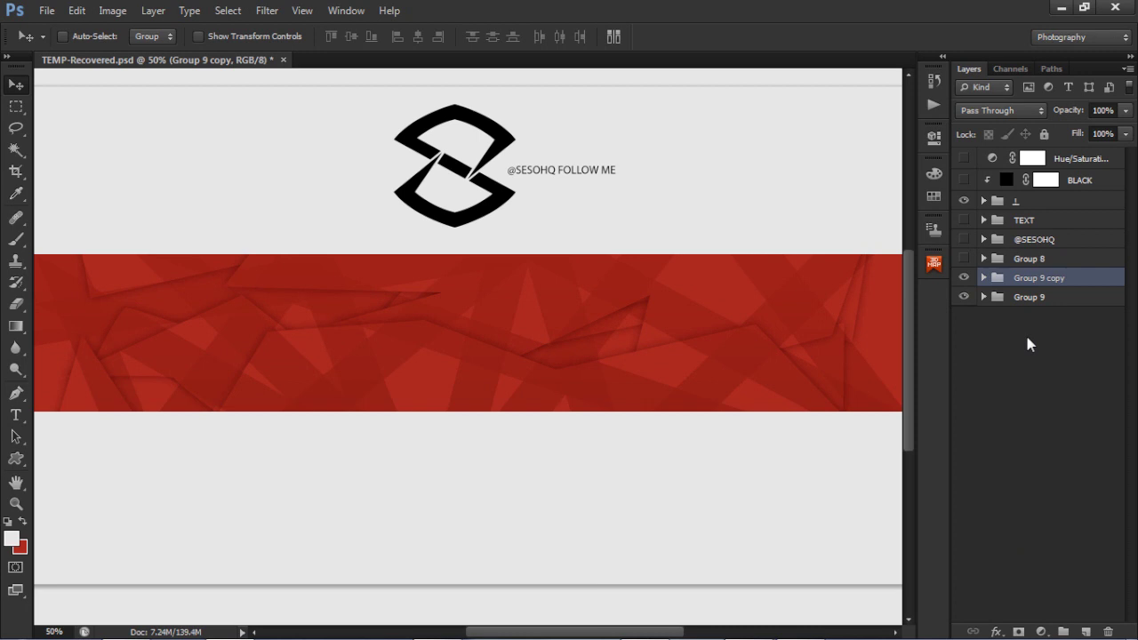
key(ctrl+e)
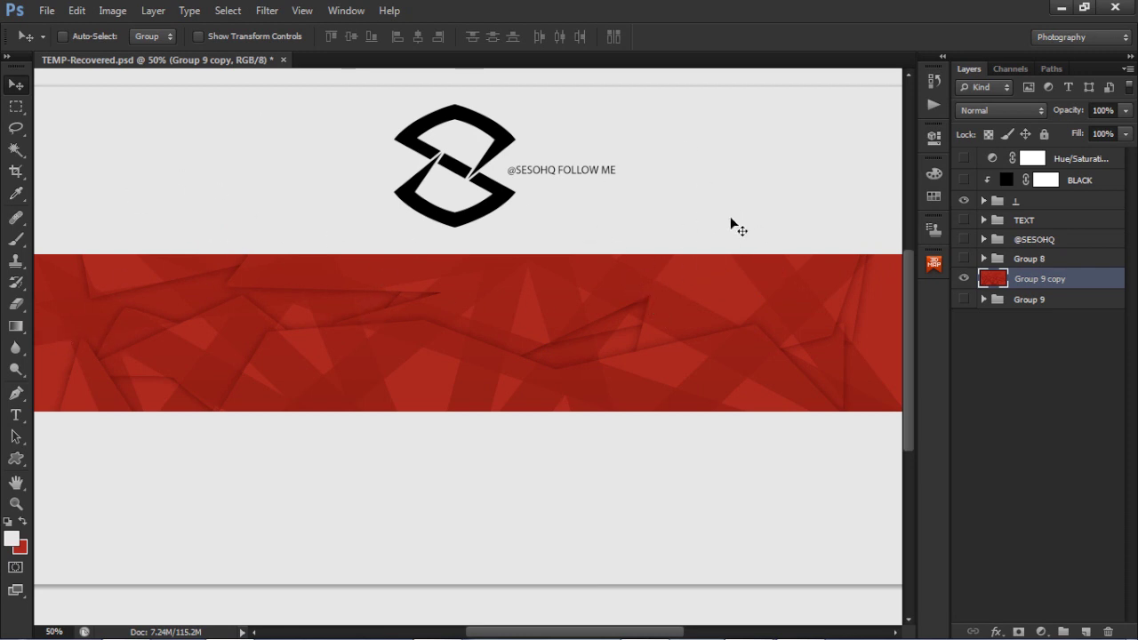
Add a black-to-white linear Gradient Overlay to Group 9 copy with Overlay blending and 30% opacity
double_click(1093, 281)
click(682, 274)
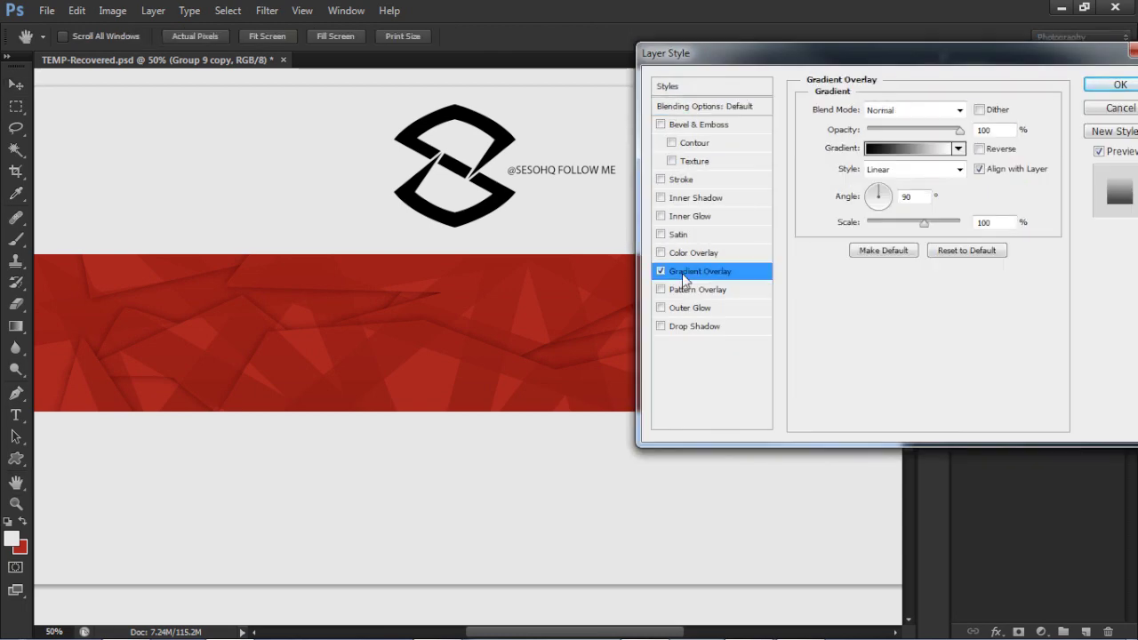
click(901, 109)
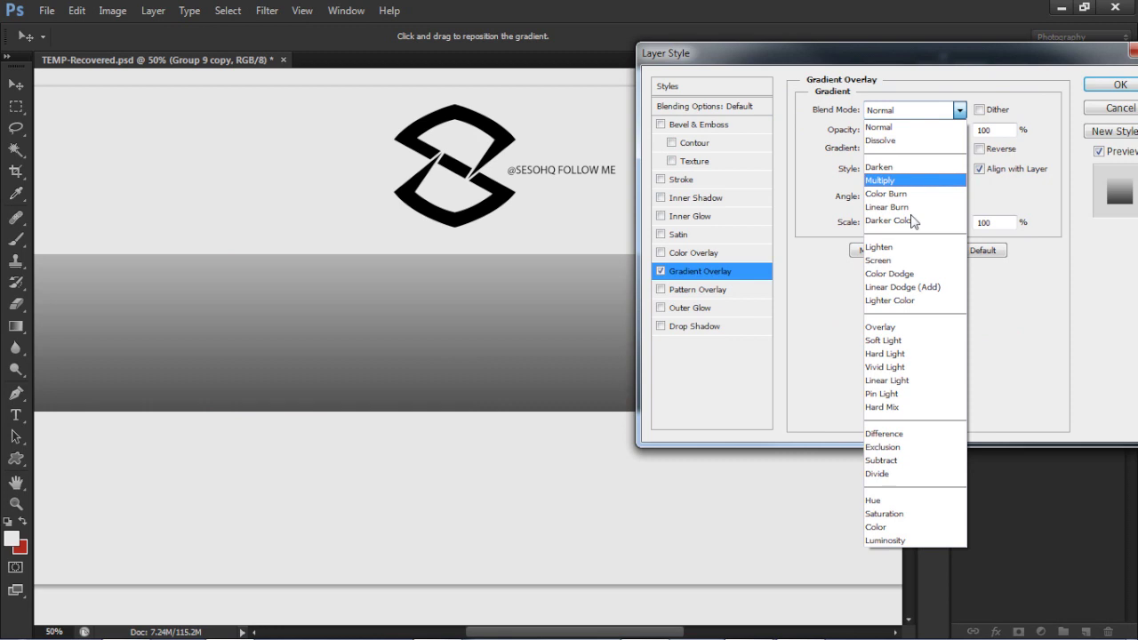
click(891, 331)
click(953, 130)
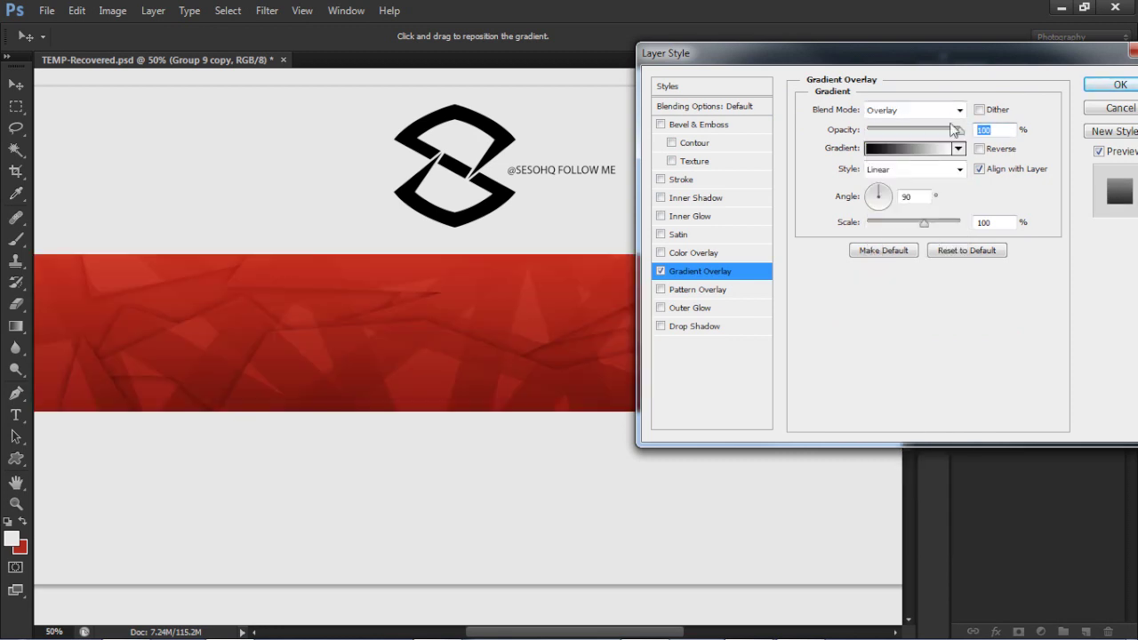
text(30)
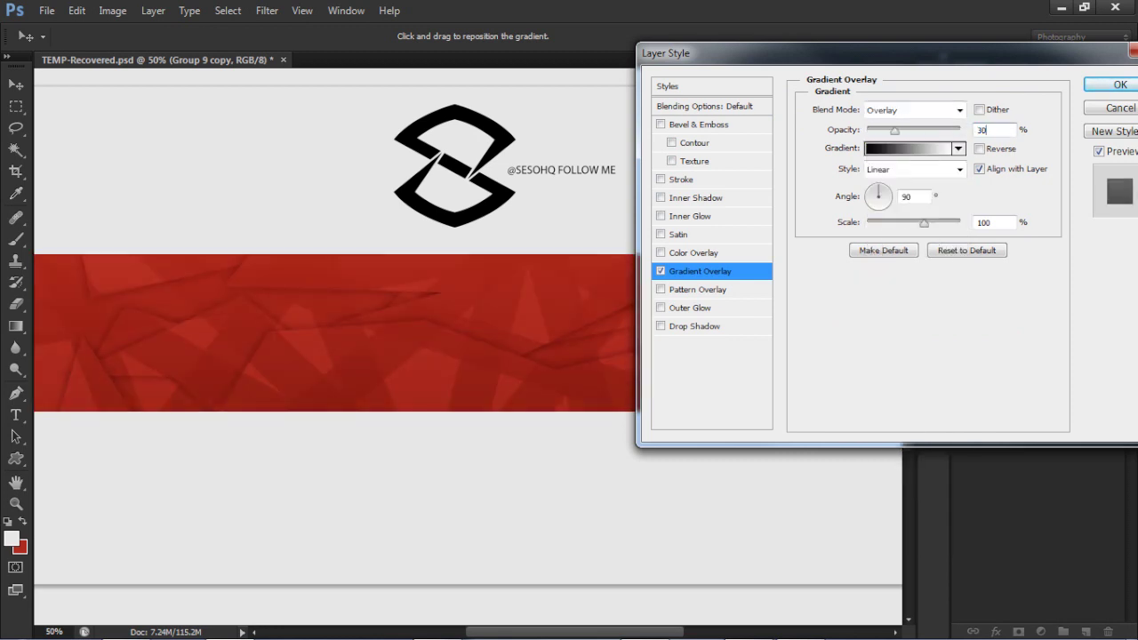
click(1099, 89)
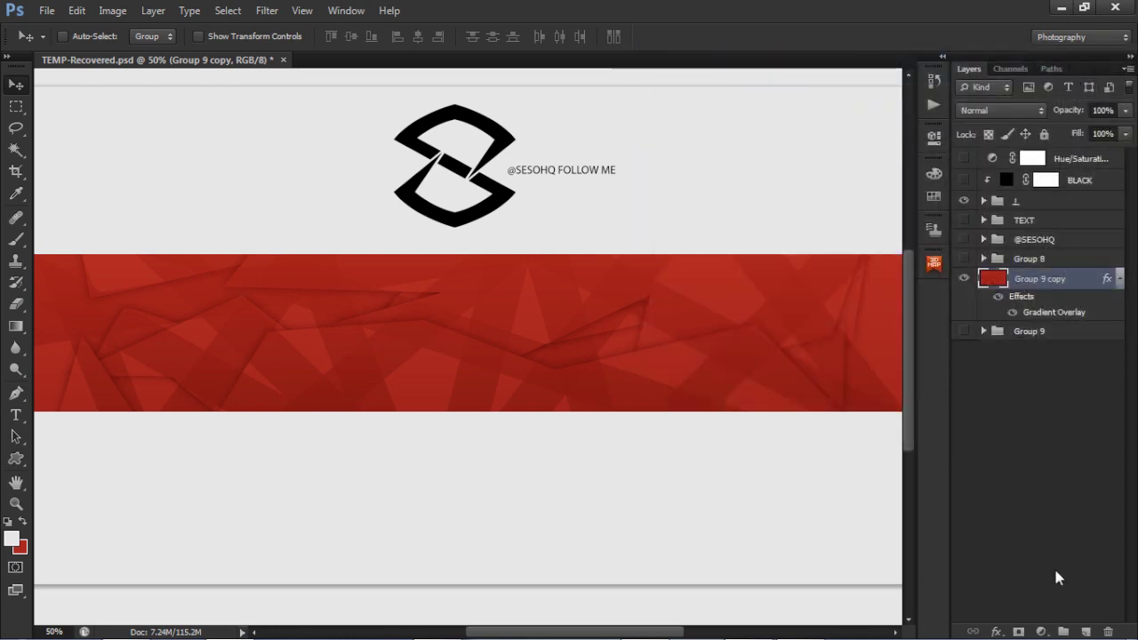
On a new layer, paint a near-white glow along the banner's upper edge with a soft 703 px brush at 0% hardness
mouse_move(1089, 632)
click(1086, 631)
key(b)
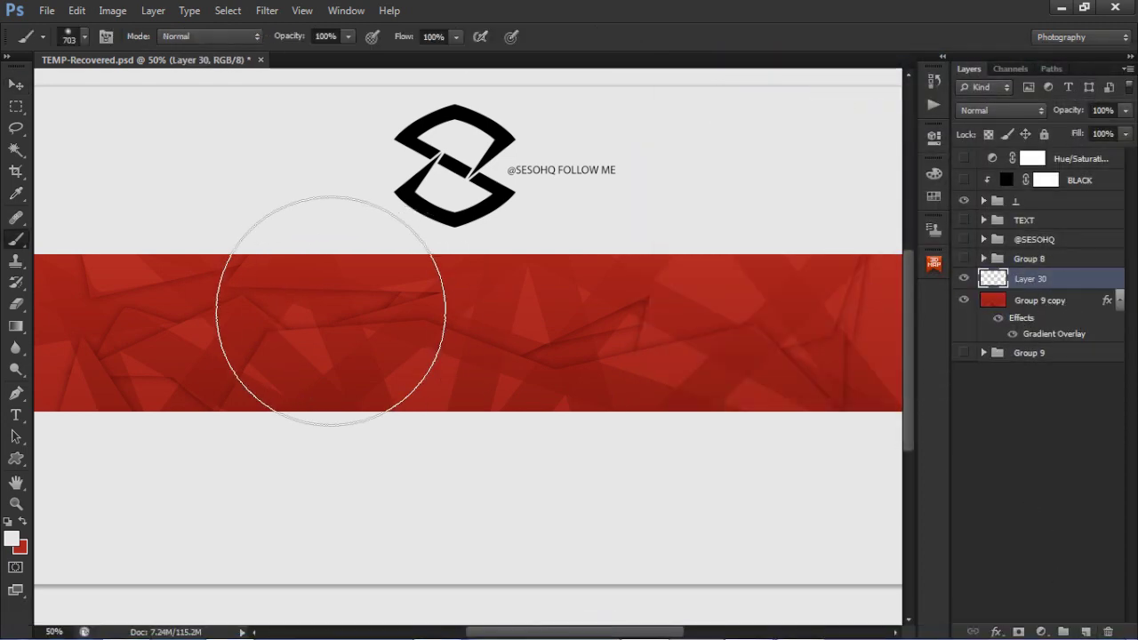
key(ctrl+minus)
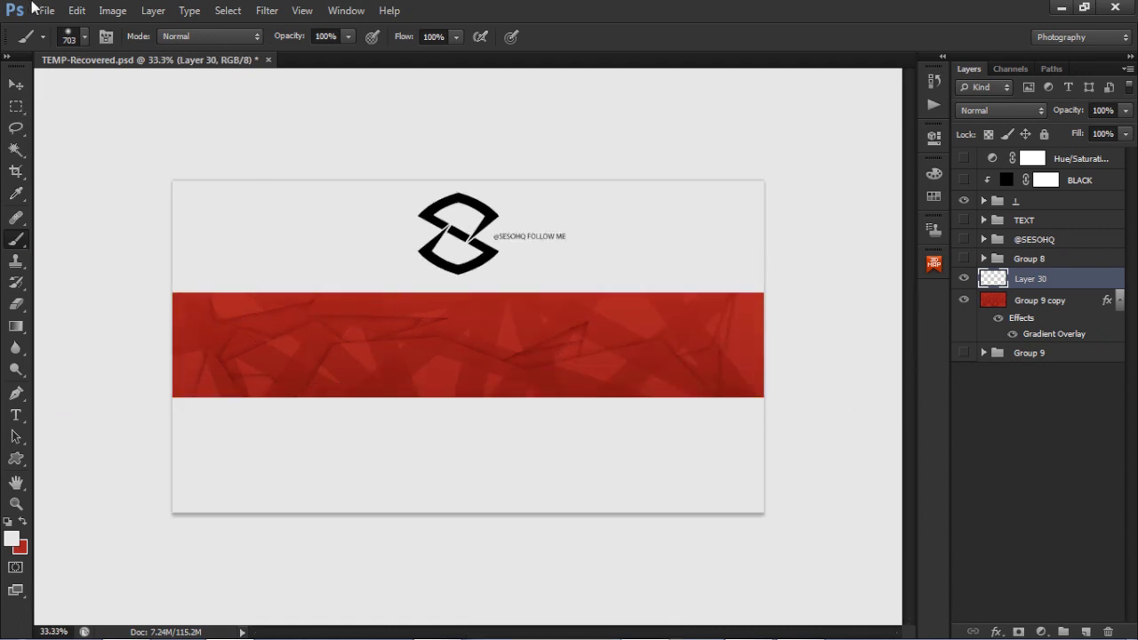
click(84, 37)
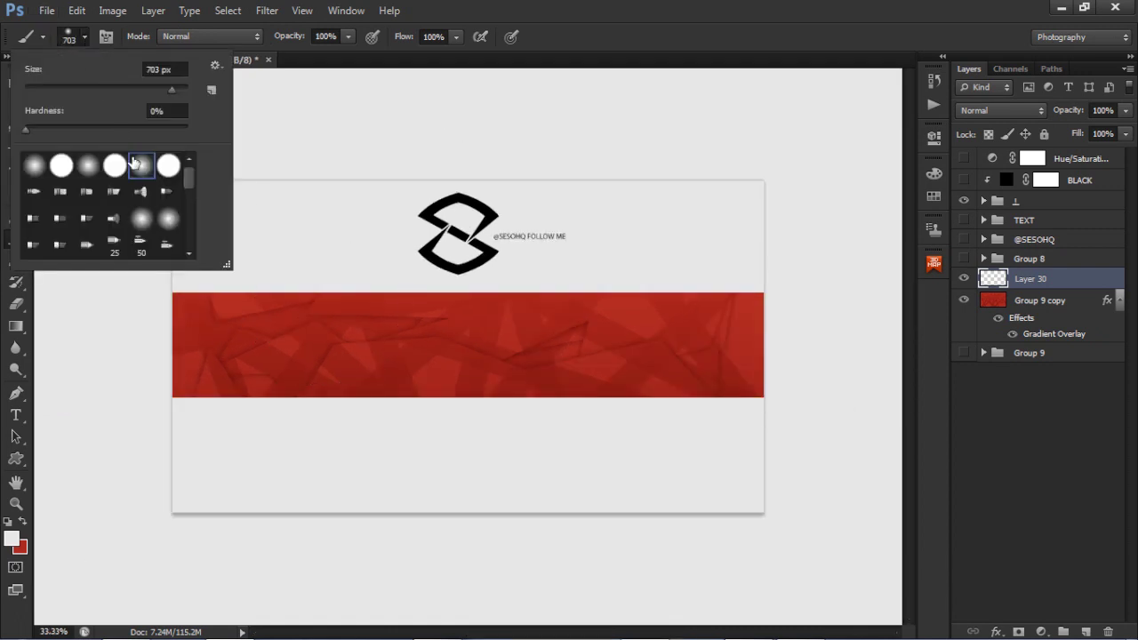
click(89, 351)
key(ctrl+z)
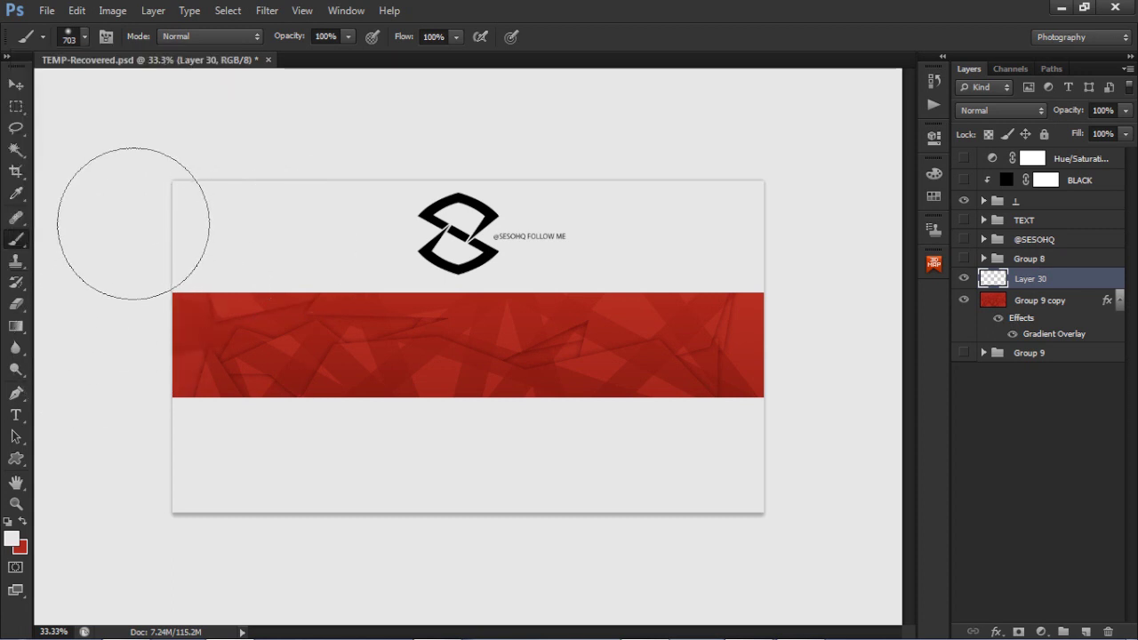
drag(493, 205, 762, 208)
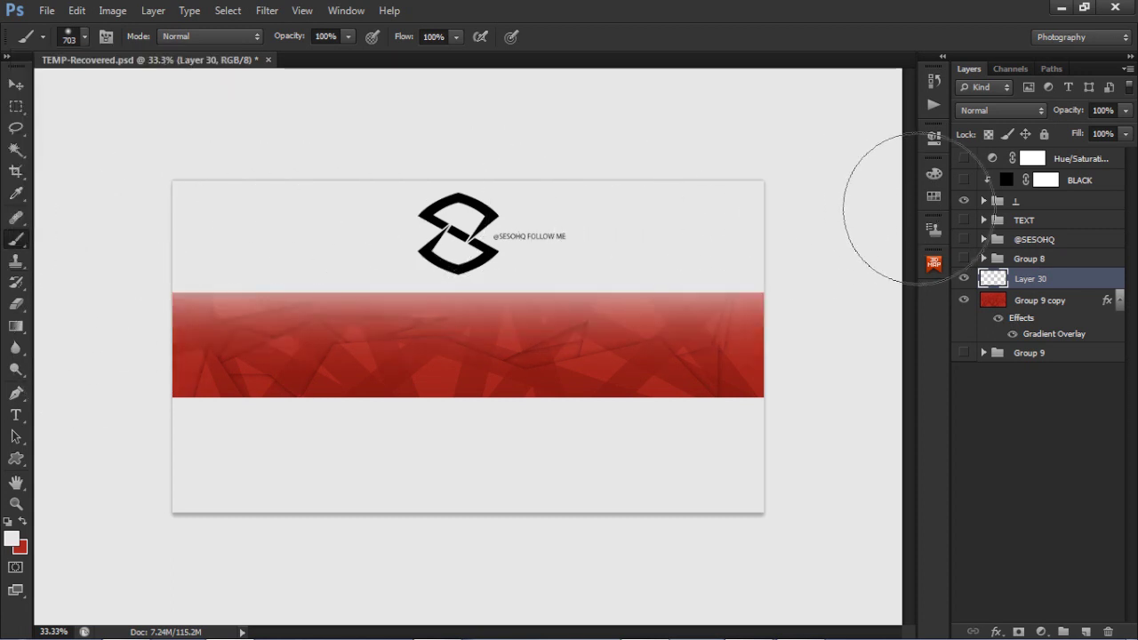
Set the glow layer's blend mode to Overlay and its opacity to 47%
key(z)
click(414, 279)
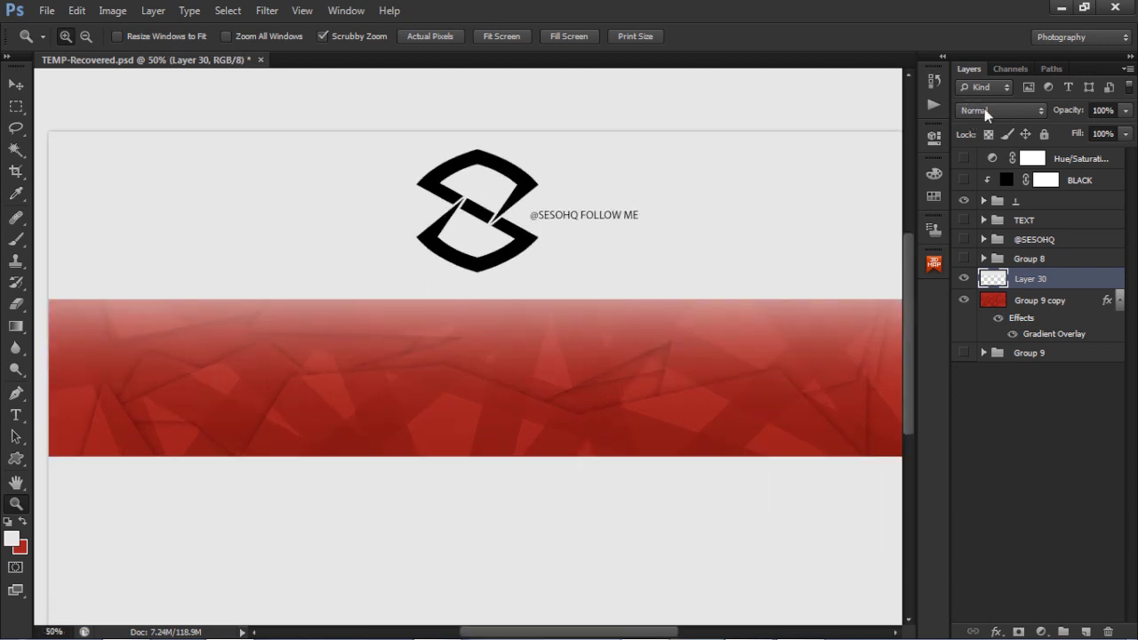
click(984, 108)
click(977, 328)
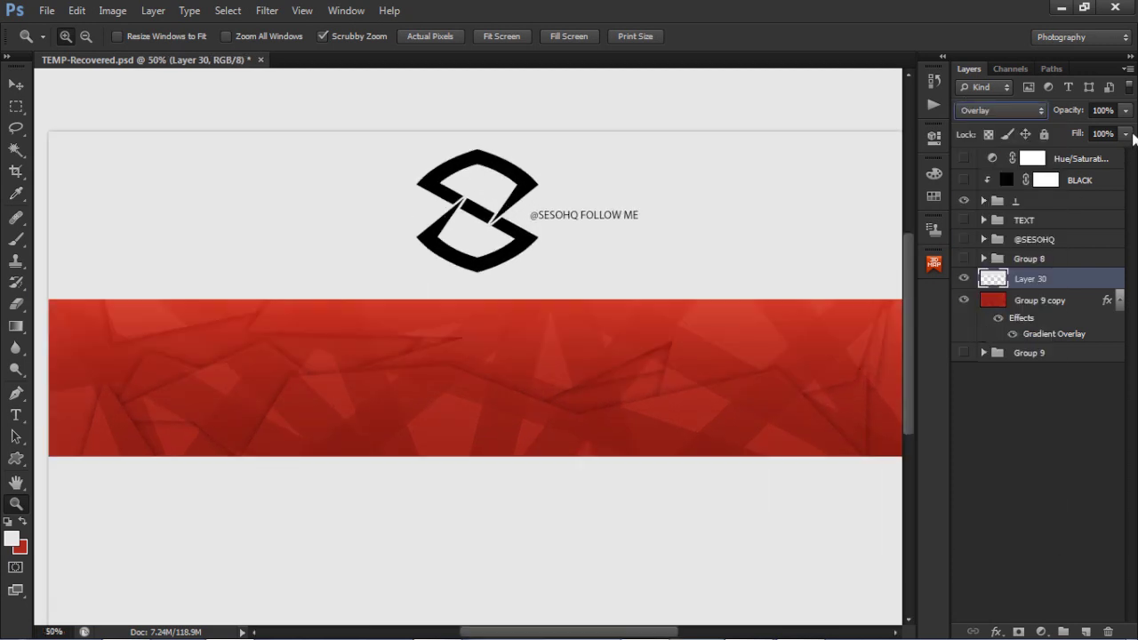
drag(1125, 110, 1083, 135)
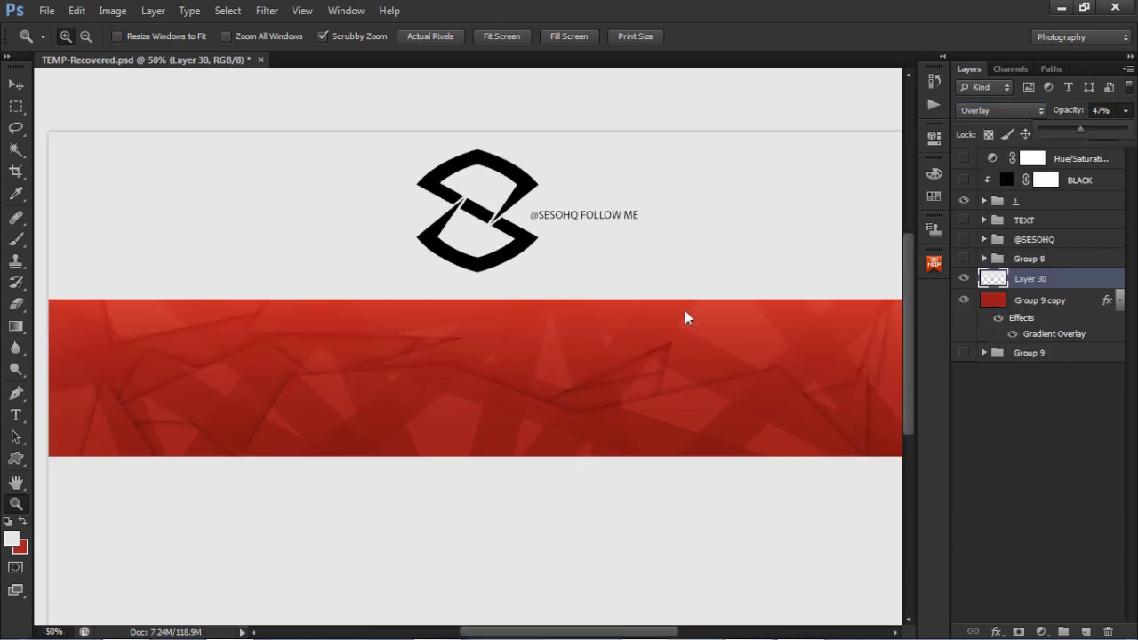
Show the TEXT group over the red banner
drag(691, 376, 660, 364)
click(963, 220)
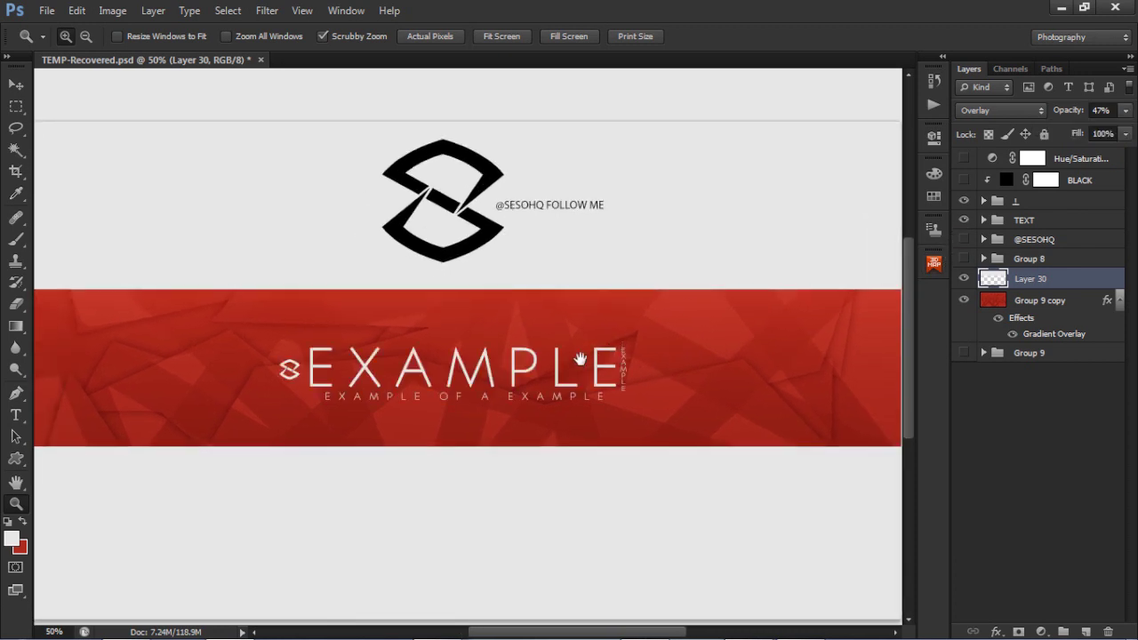
drag(587, 357, 600, 341)
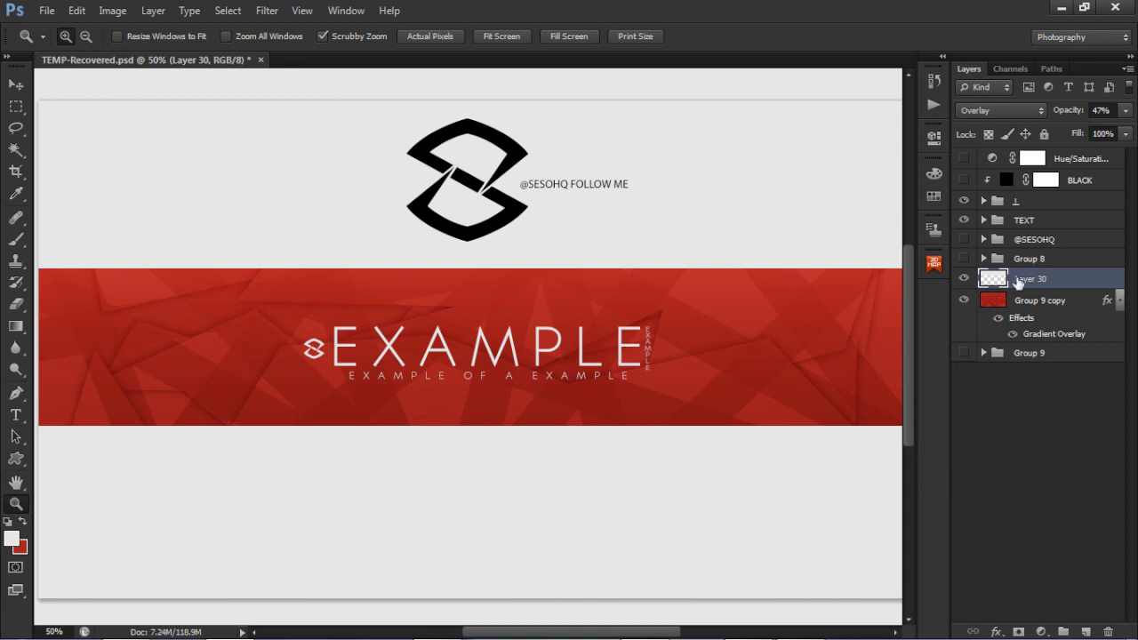
Add a Hue/Saturation adjustment layer above the existing one and set its Hue to +53
click(1033, 160)
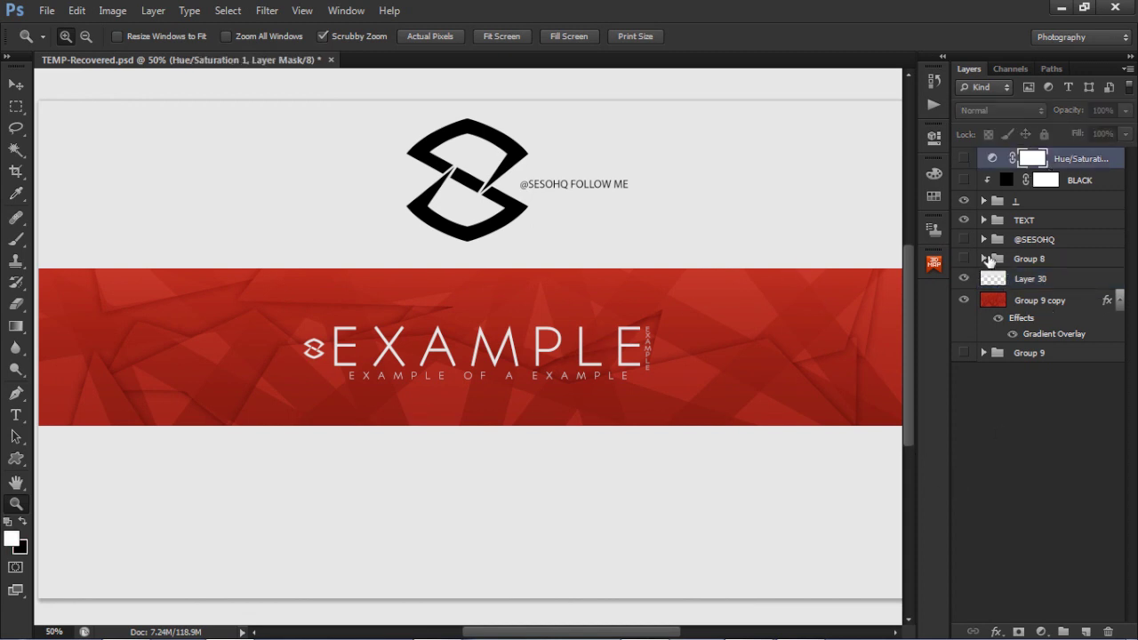
click(1041, 630)
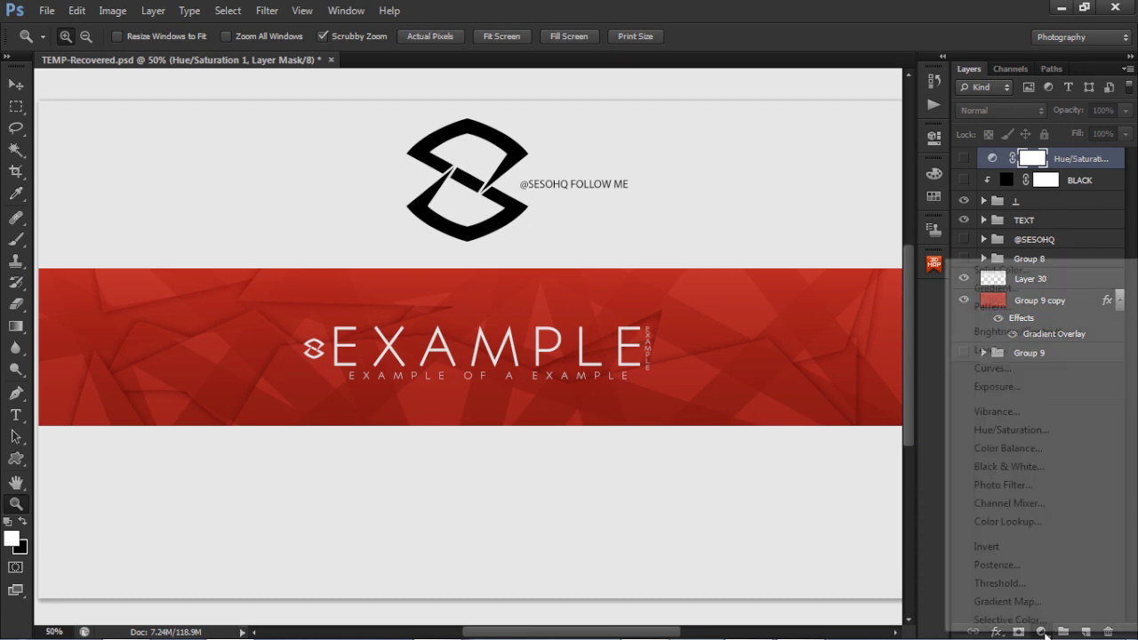
click(1006, 429)
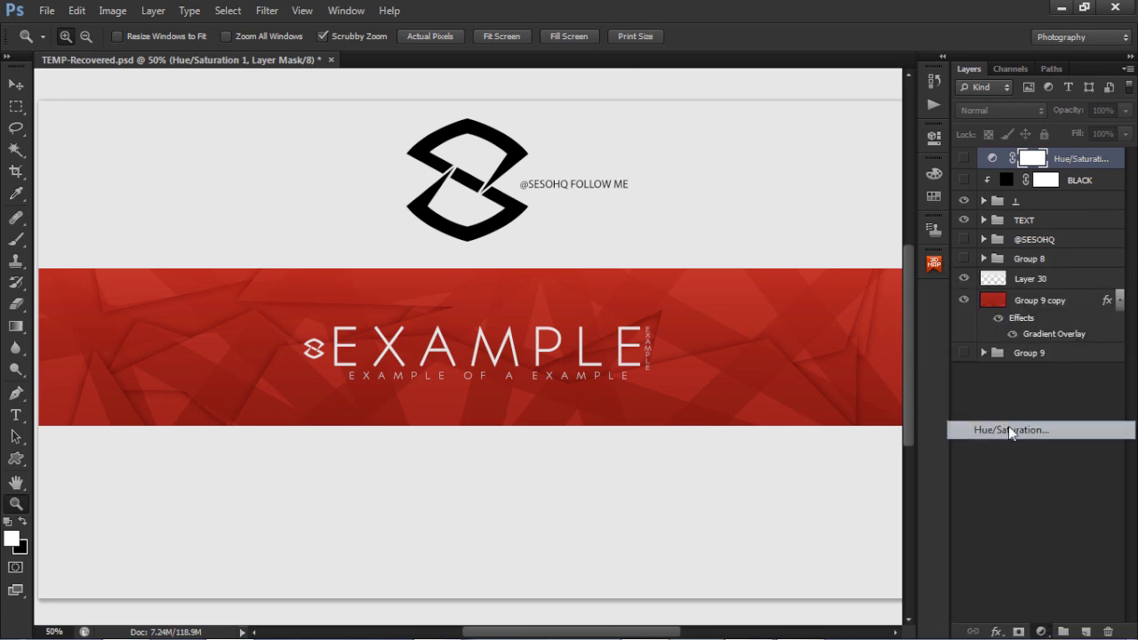
drag(816, 240, 854, 240)
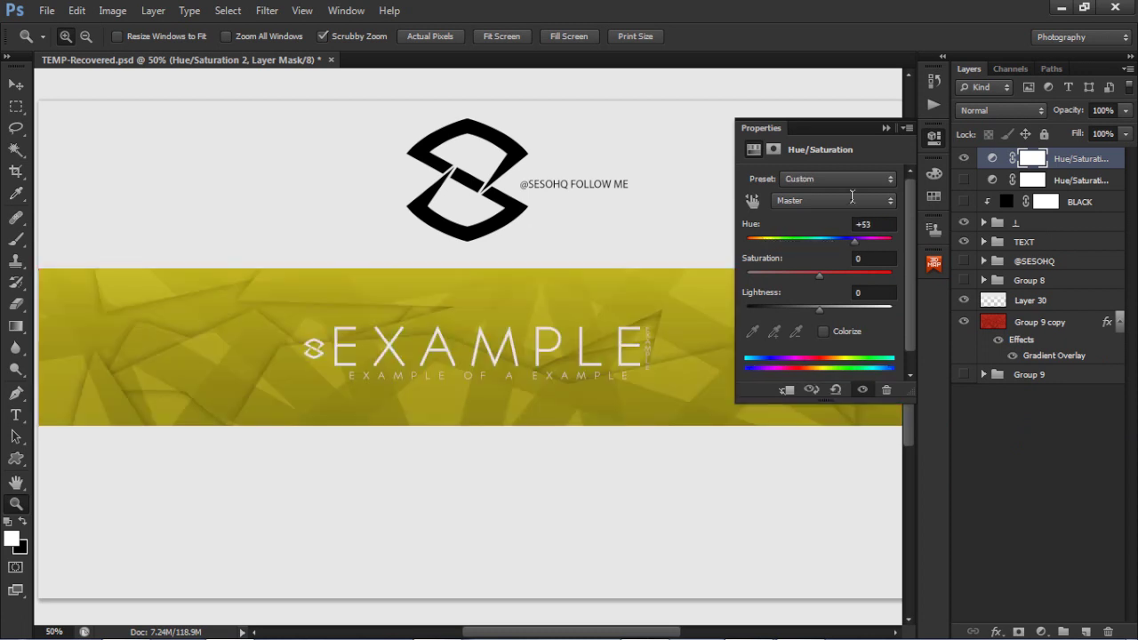
click(883, 127)
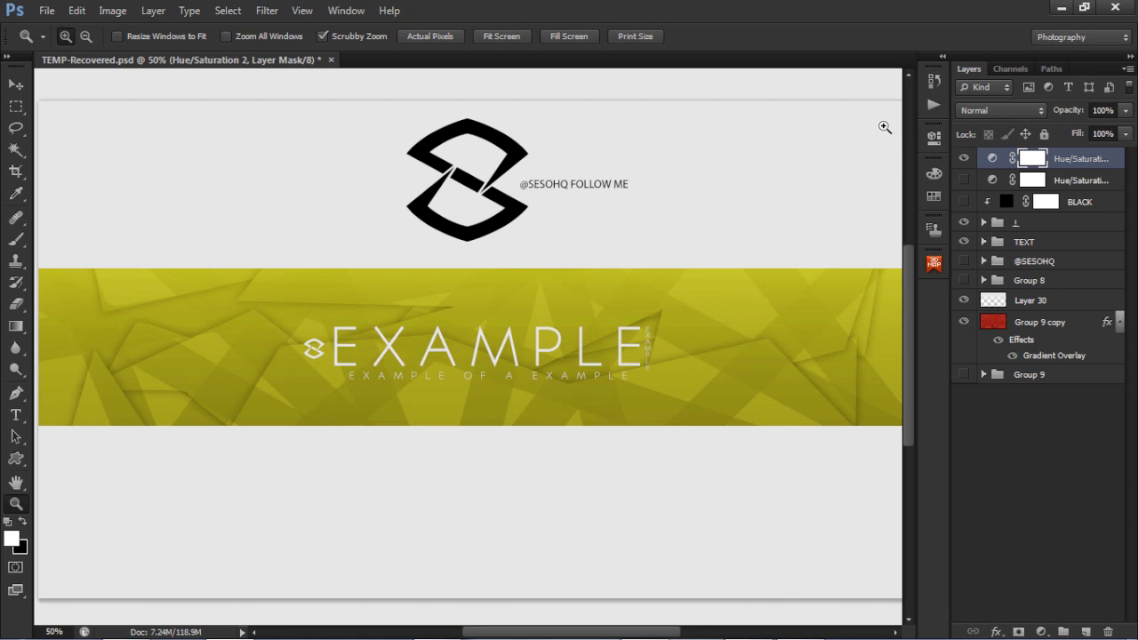